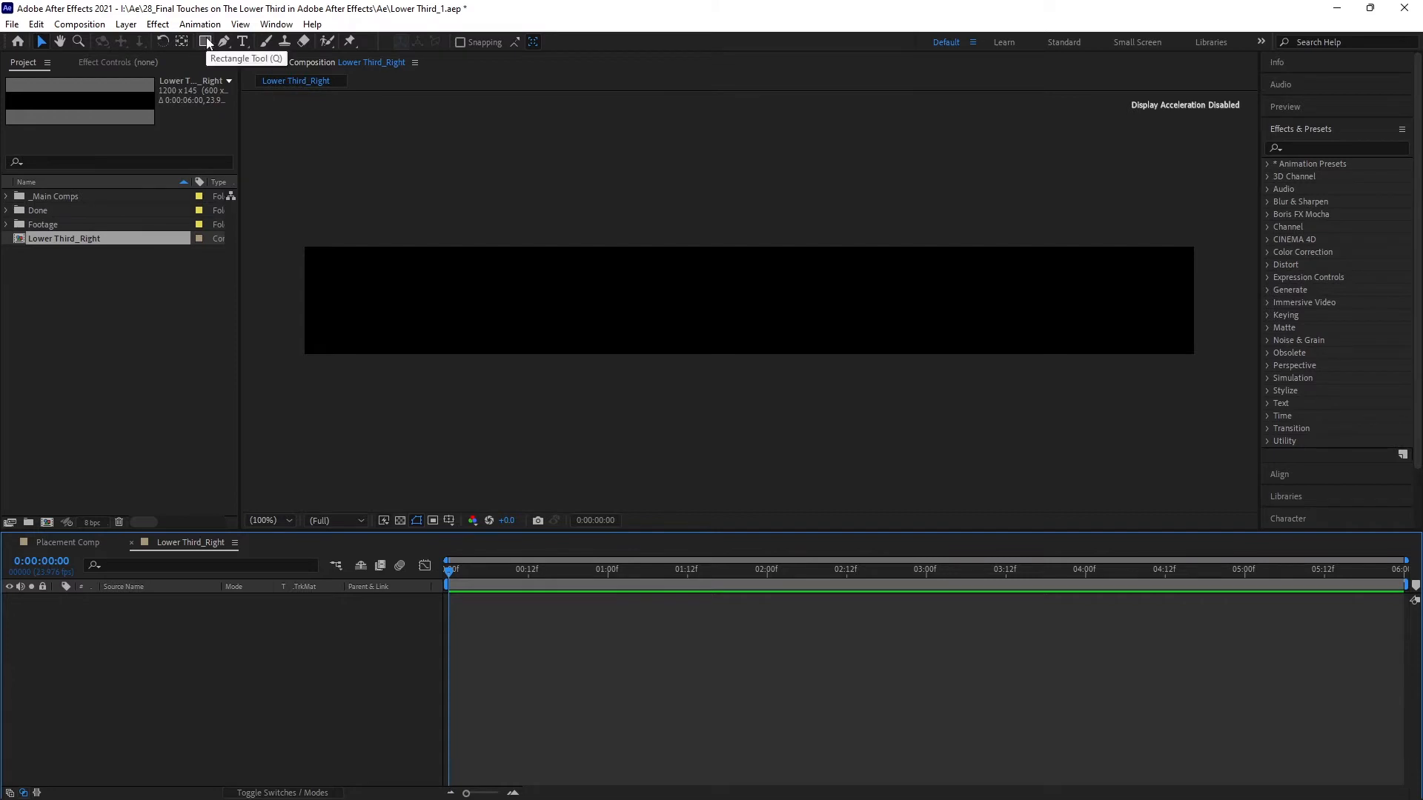
# Step: Create a rectangle shape layer covering the whole composition and set its fill colour to dark purple, hex 48005D
pyautogui.doubleClick(205, 42)
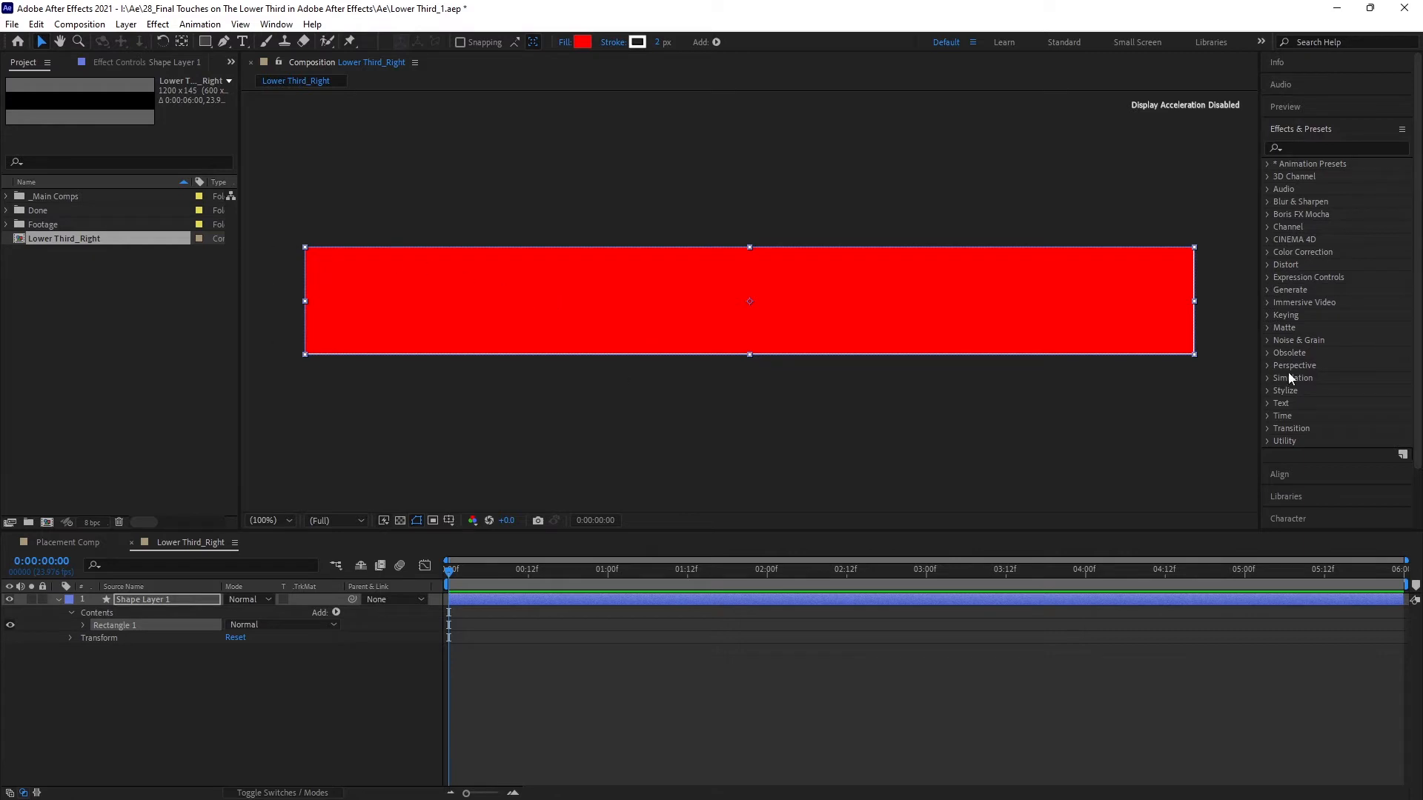
pyautogui.click(582, 42)
pyautogui.moveTo(741, 319); pyautogui.dragTo(738, 429)
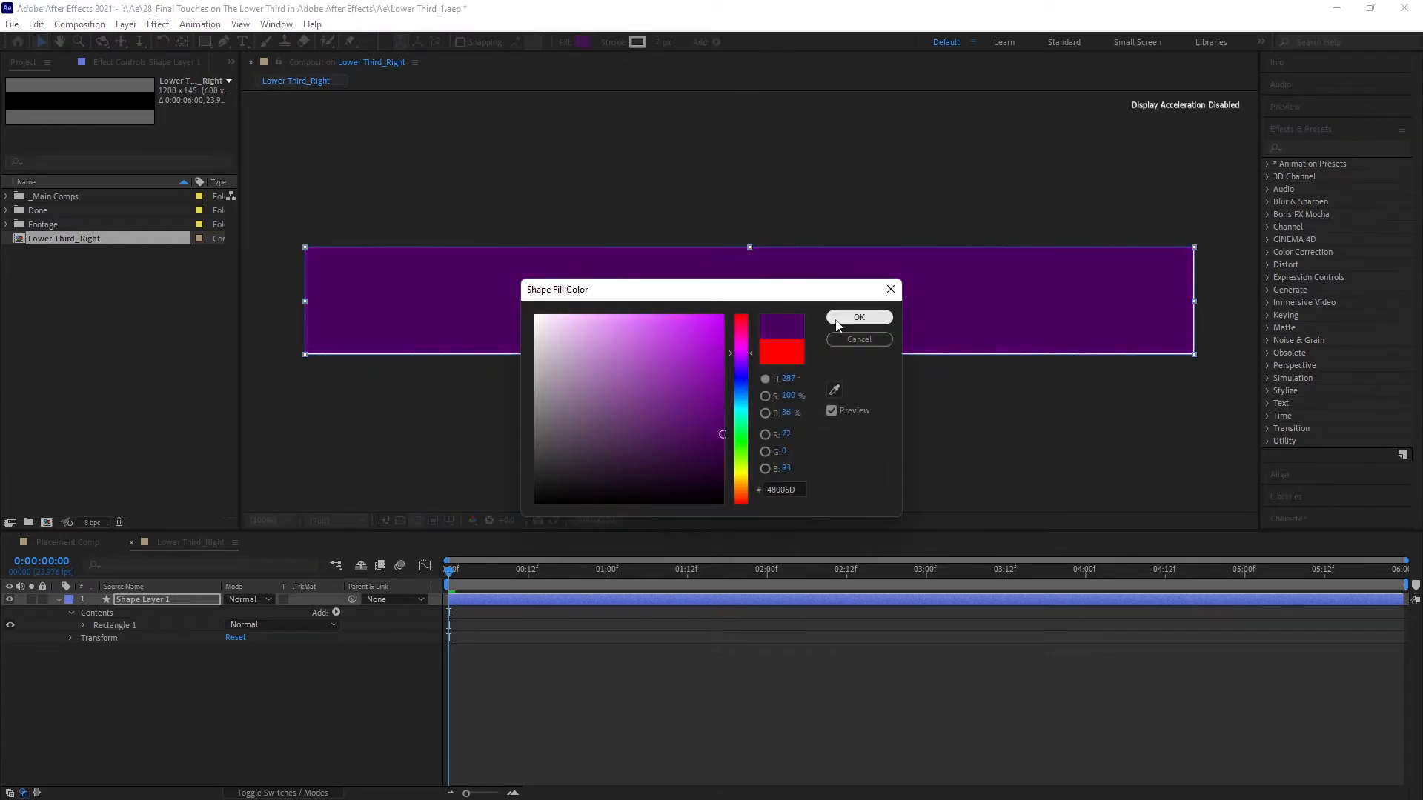
pyautogui.click(859, 317)
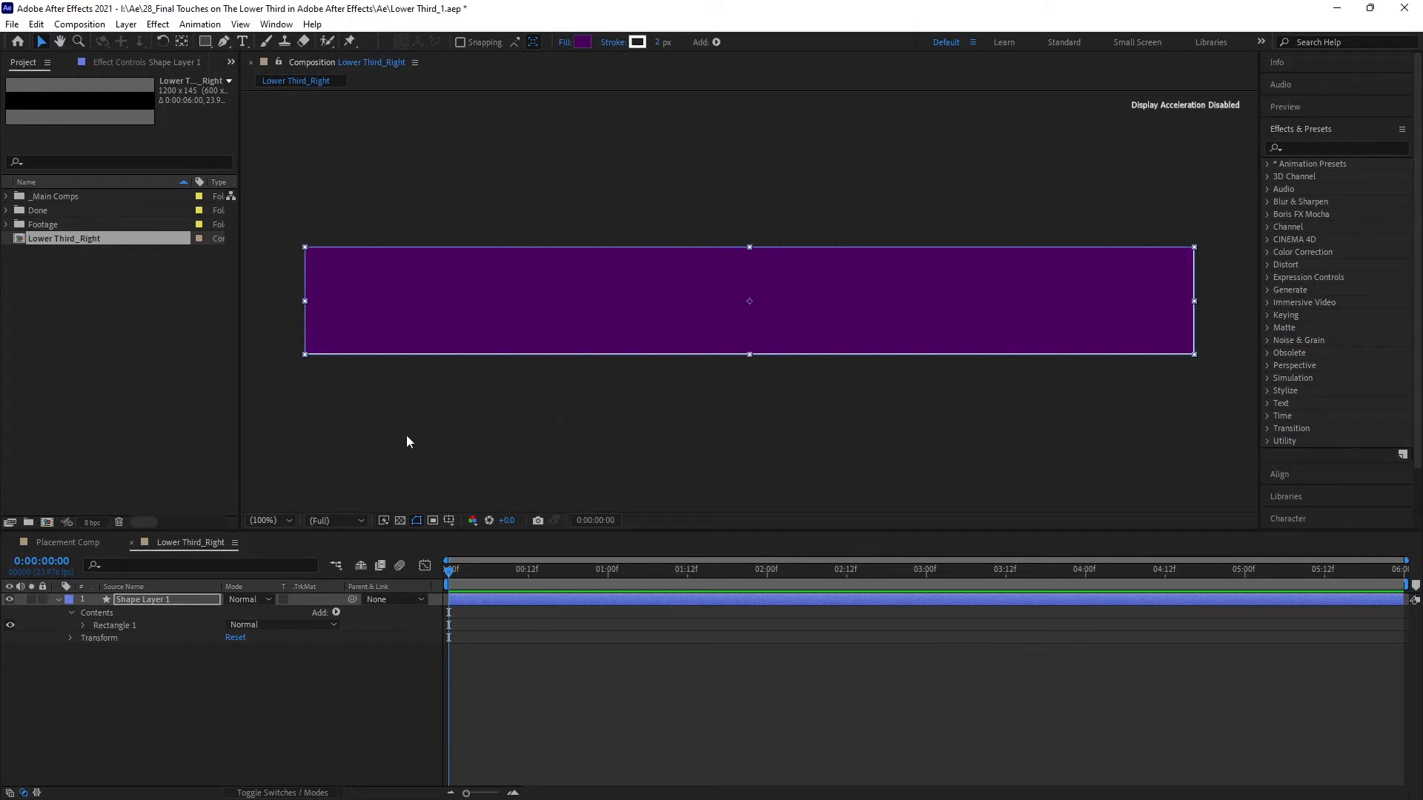
# Step: Unlink the rectangle path's size proportions and set its height to 125, keeping the width at 1200
pyautogui.click(82, 626)
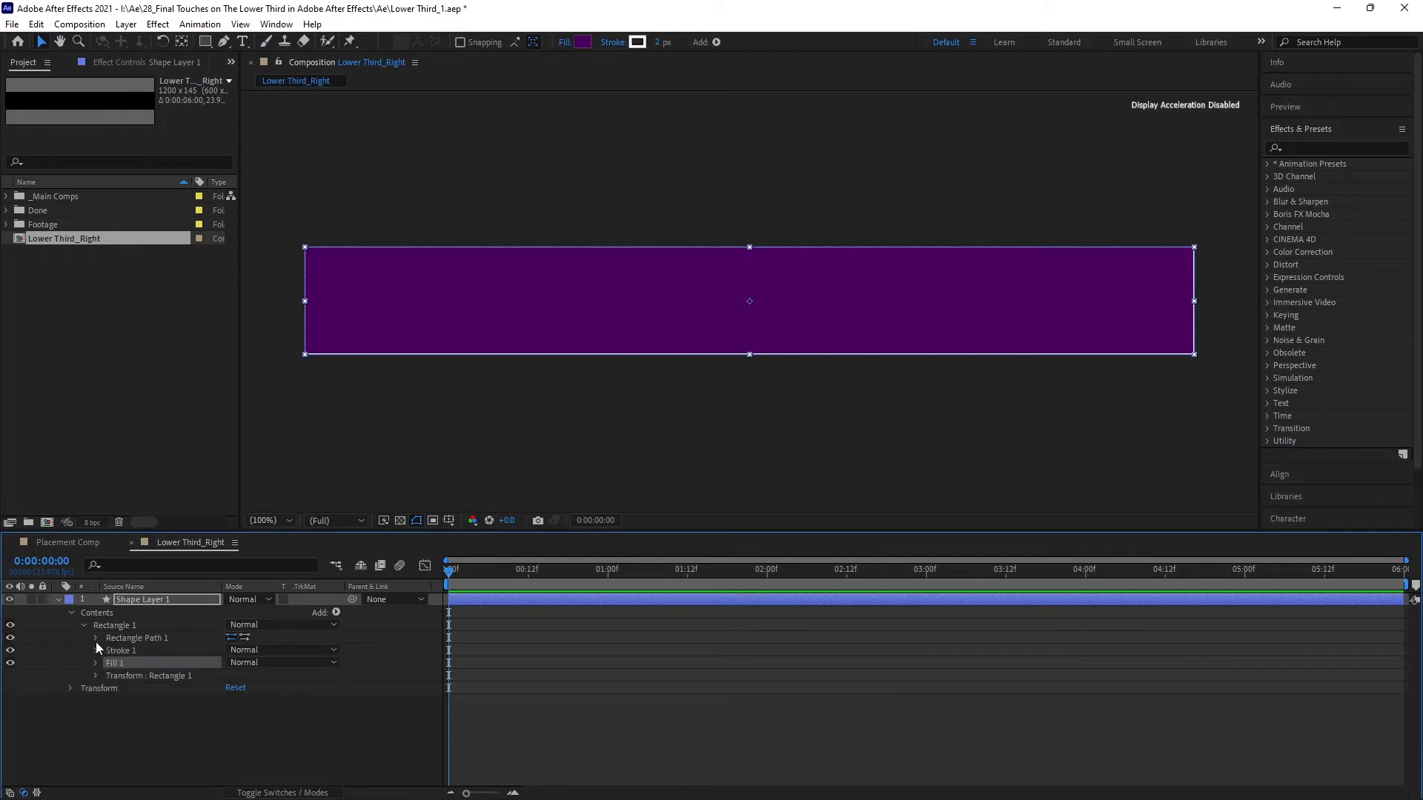
pyautogui.click(96, 641)
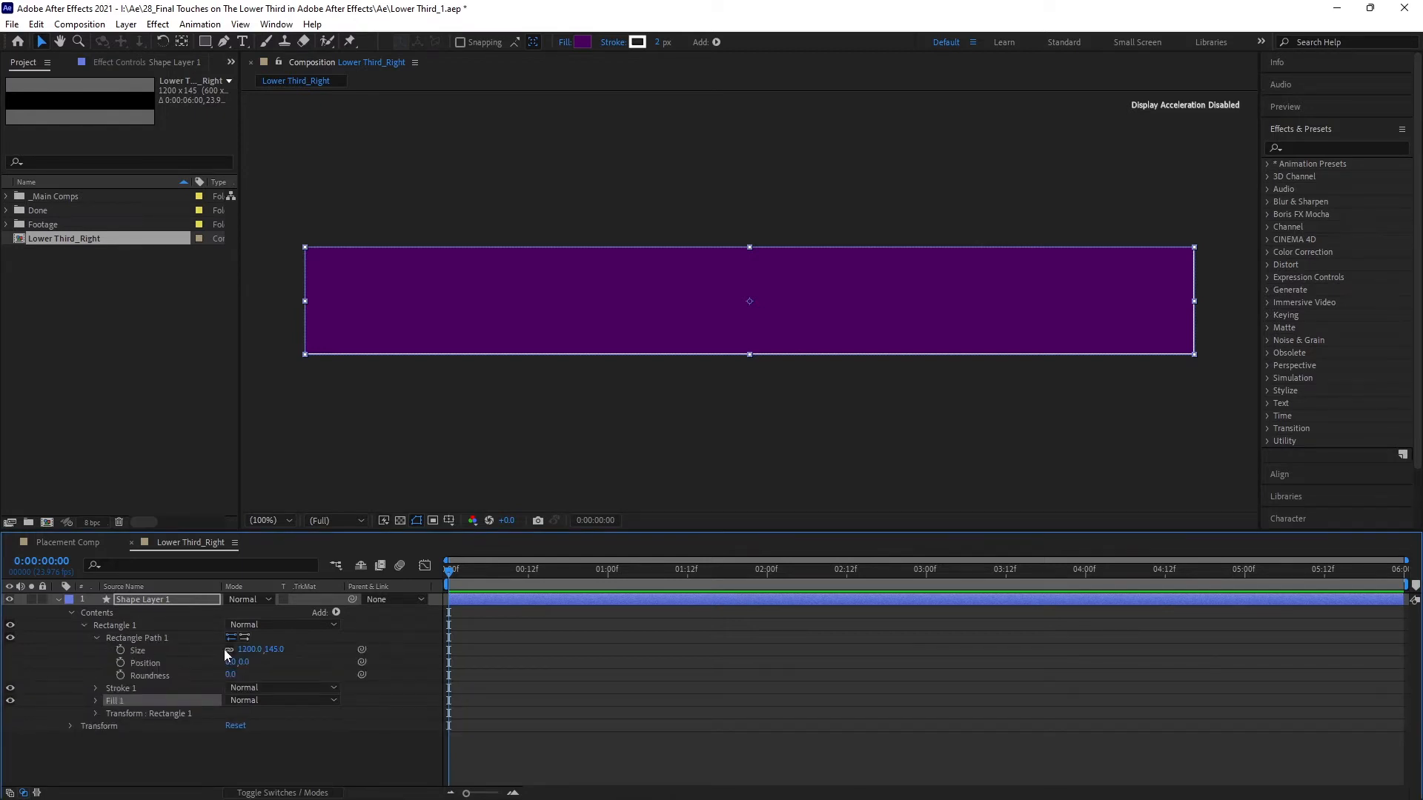
pyautogui.click(276, 650)
pyautogui.write('125')
pyautogui.press('Return')
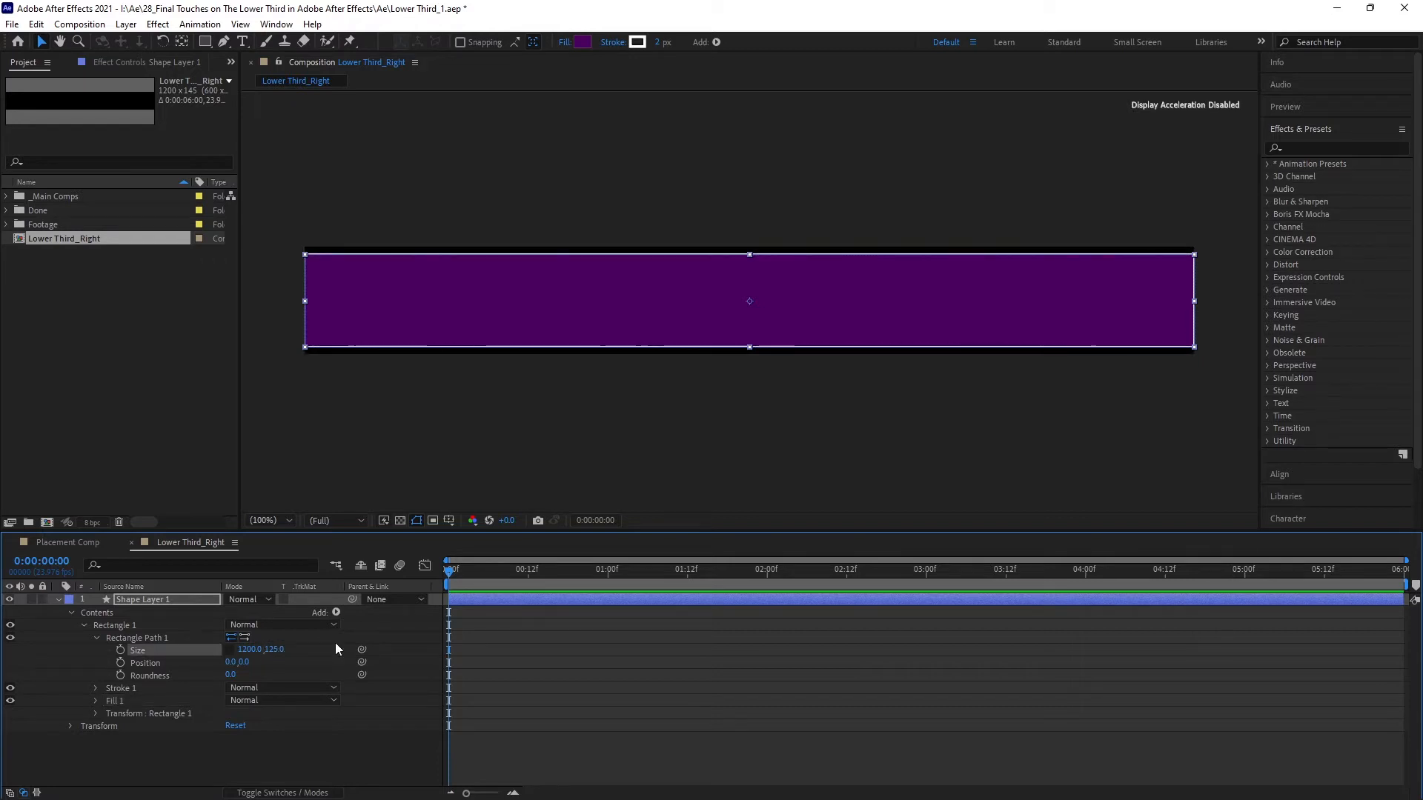
# Step: Rename the rectangle shape layer to "BG Rec"
pyautogui.click(160, 599)
pyautogui.press('Return')
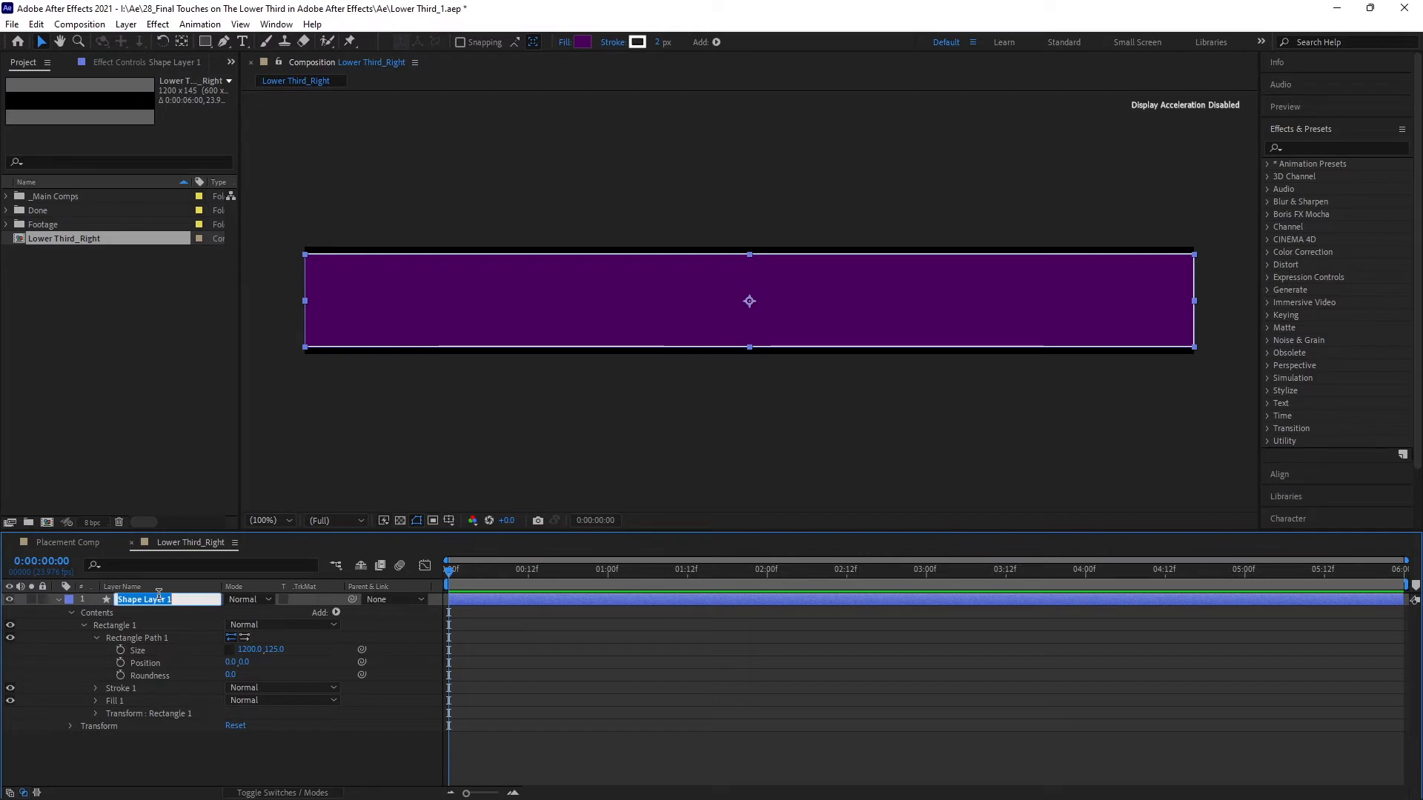
pyautogui.write('BG Rec')
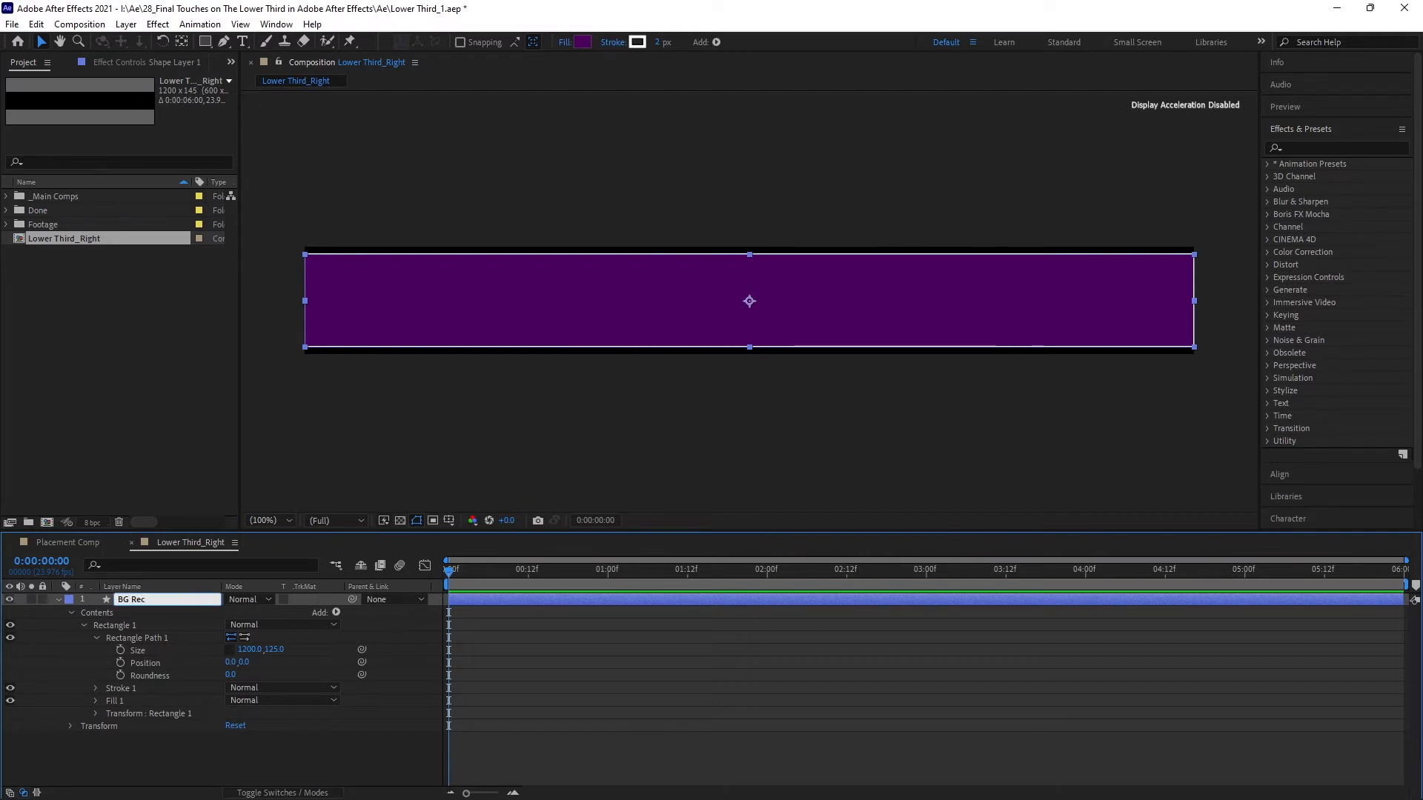
pyautogui.click(268, 750)
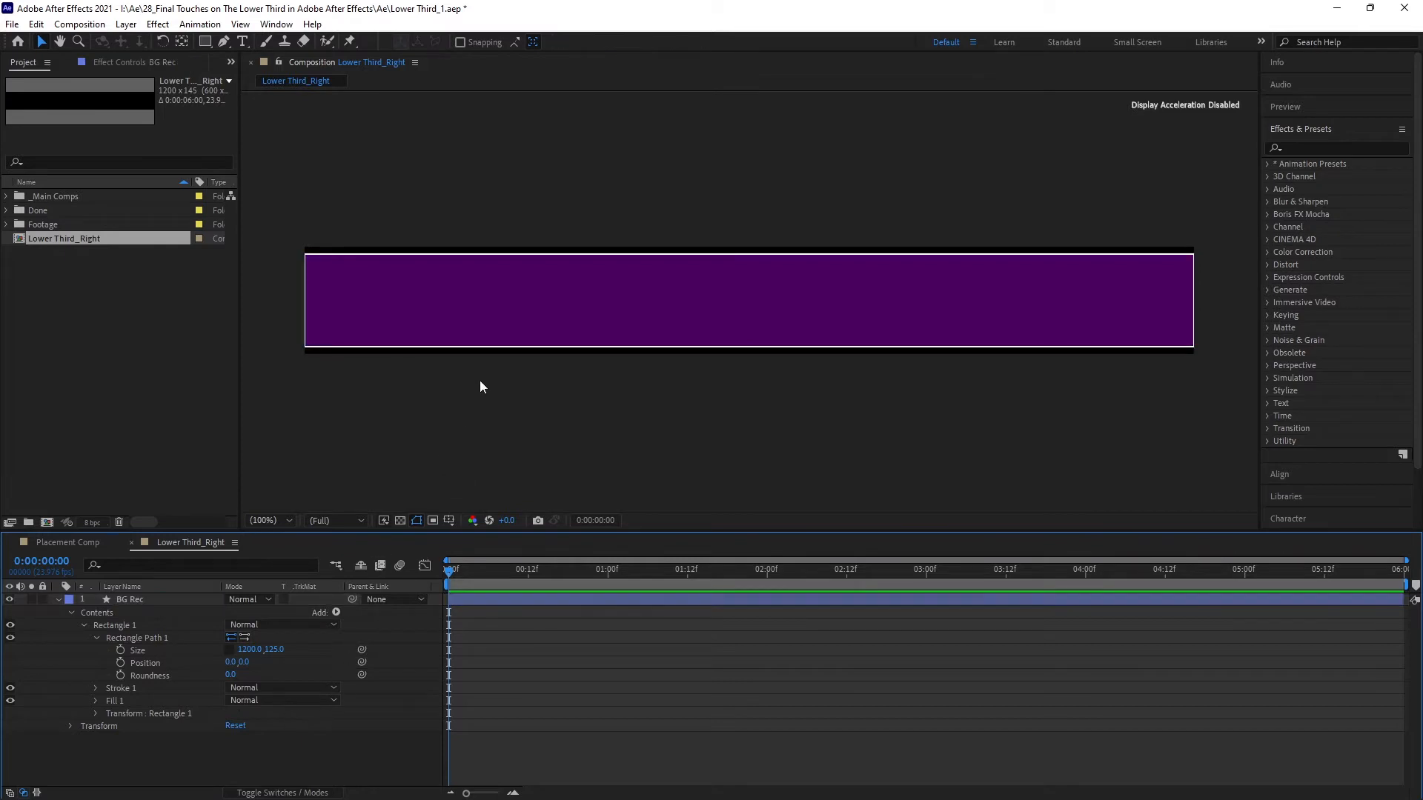
# Step: Move the BG Rec layer's anchor point to the middle of its left edge and enable snapping
pyautogui.click(547, 310)
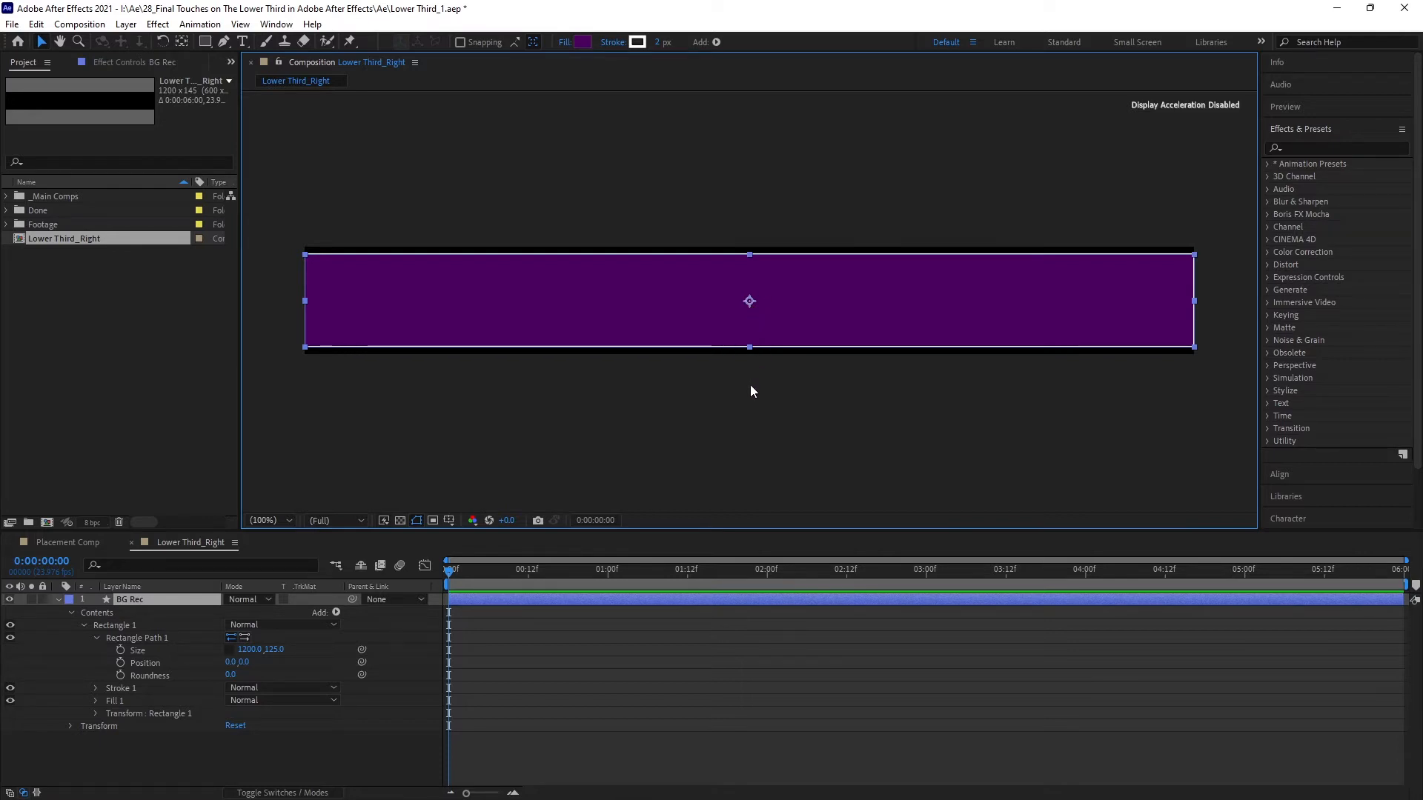
pyautogui.click(58, 599)
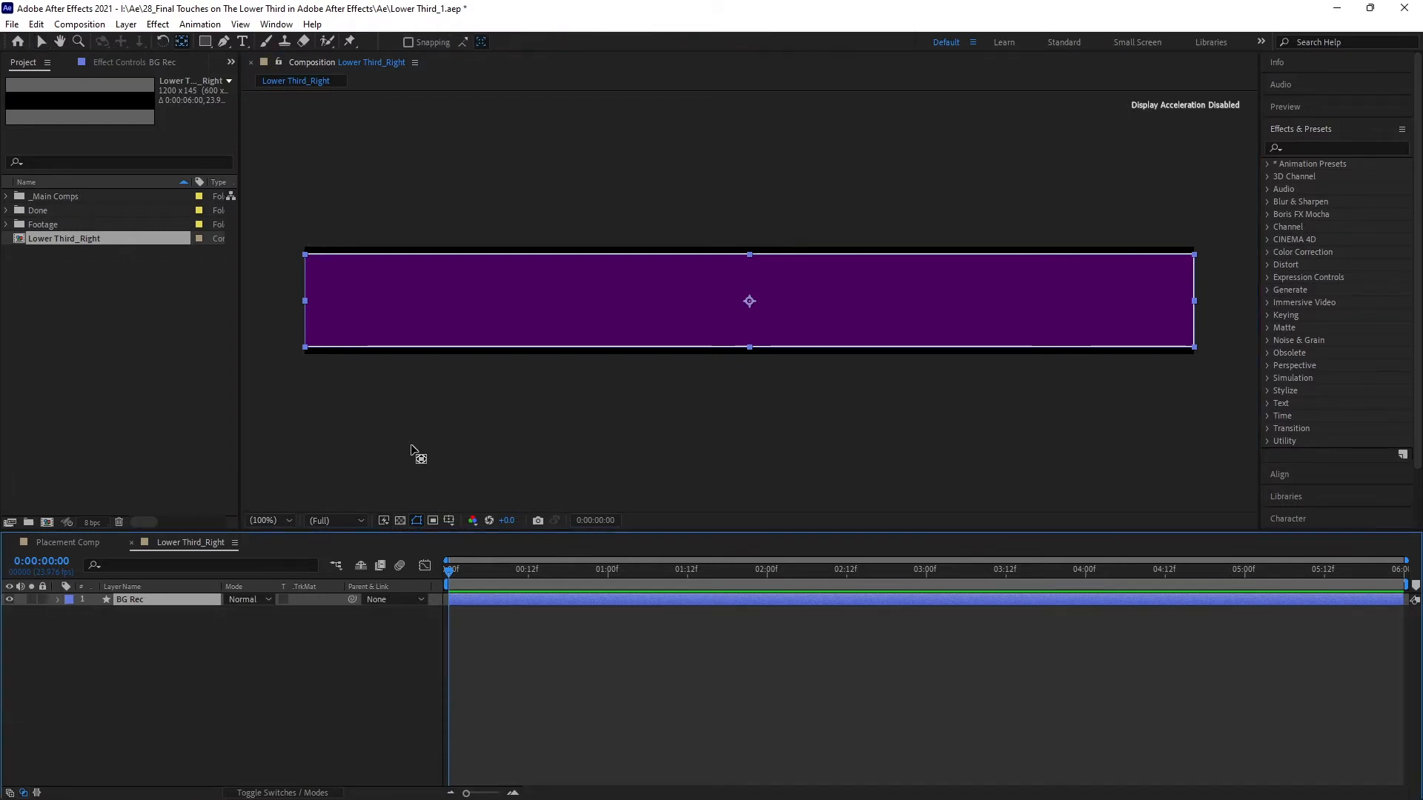
pyautogui.click(740, 304)
pyautogui.moveTo(739, 304); pyautogui.dragTo(305, 301)
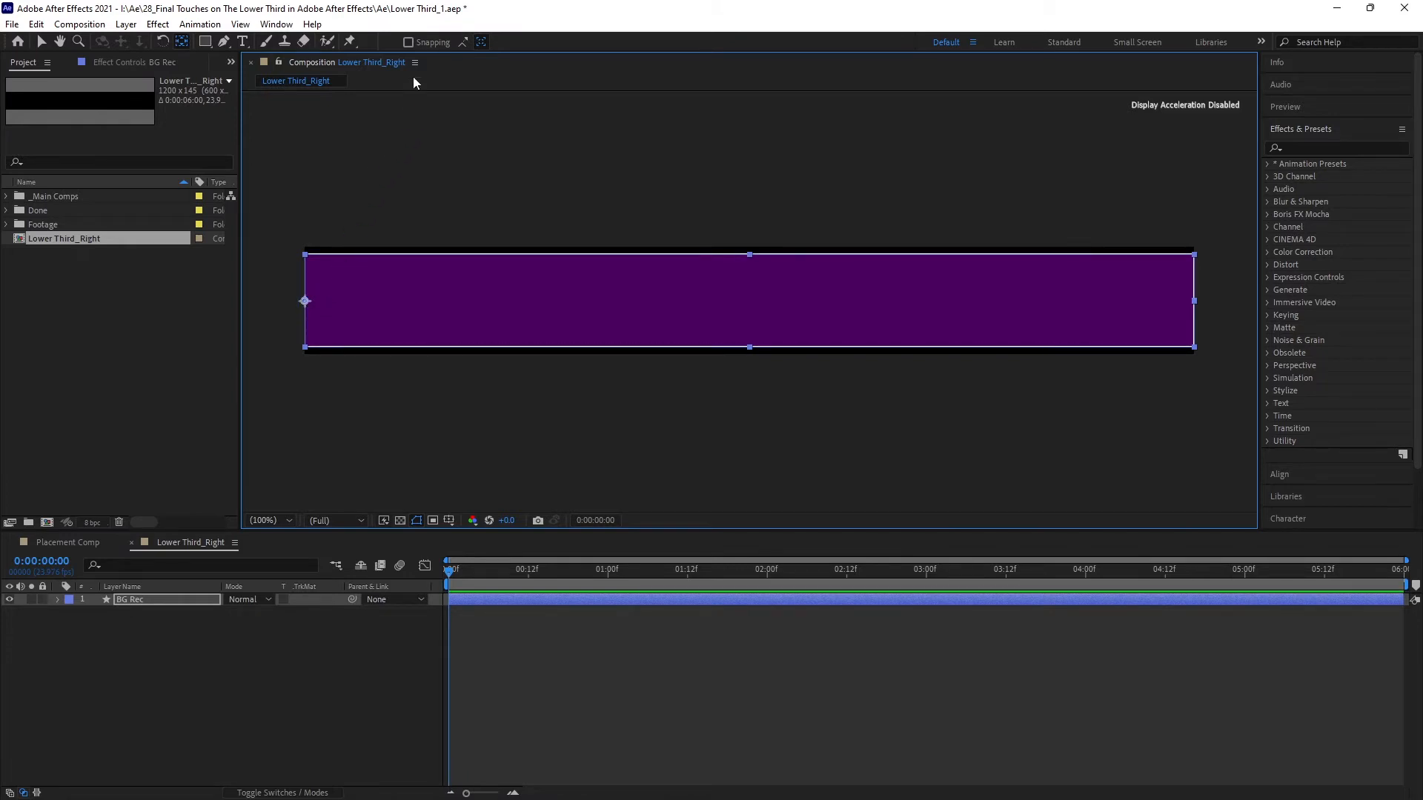
pyautogui.click(407, 42)
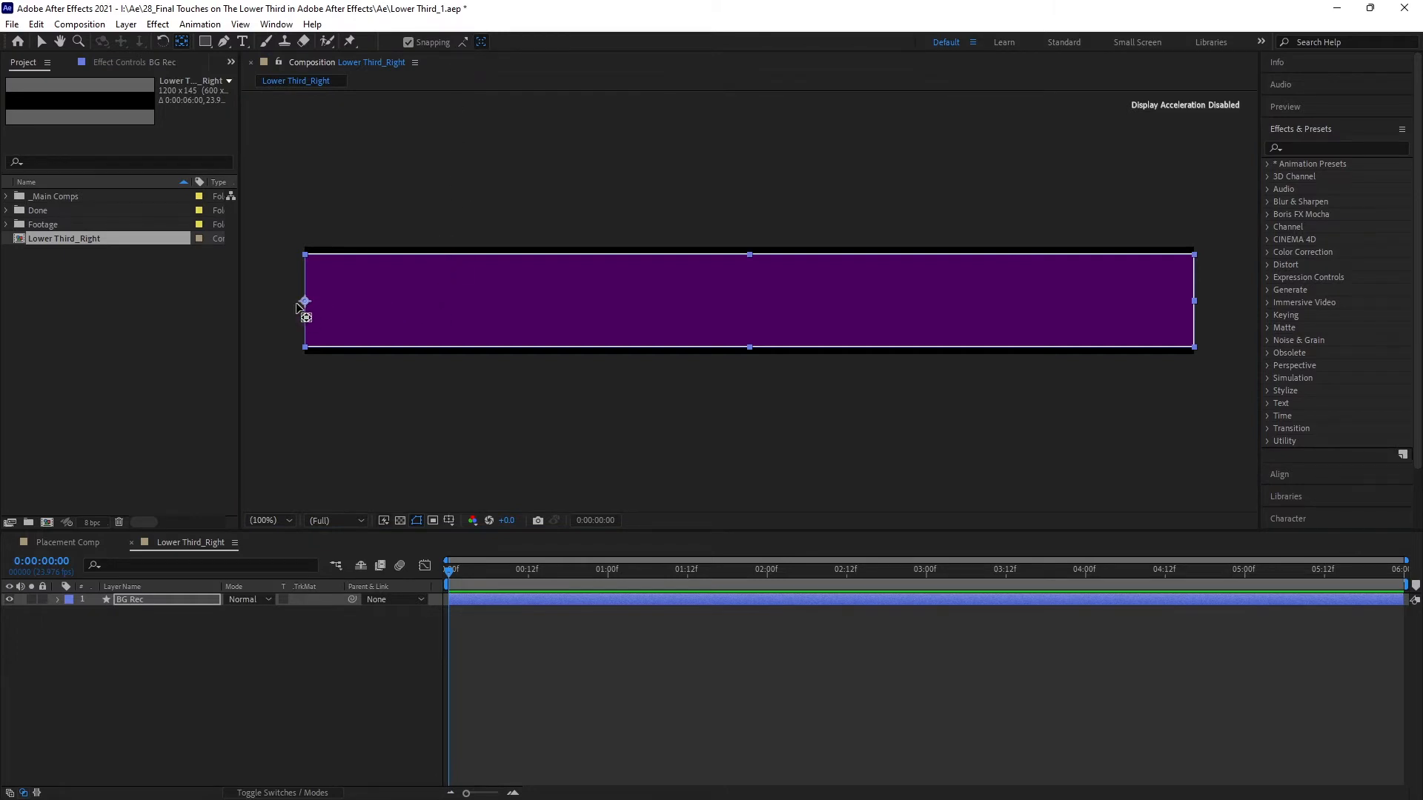
# Step: Add a text layer over the purple bar reading "PRESIDENT OF SASKIYANO GROUP"
pyautogui.hotkey('ctrl', 't')
pyautogui.click(358, 304)
pyautogui.write('PRESUDE')
pyautogui.press('BackSpace')
pyautogui.press('BackSpace')
pyautogui.press('BackSpace')
pyautogui.press('BackSpace')
pyautogui.write('SI')
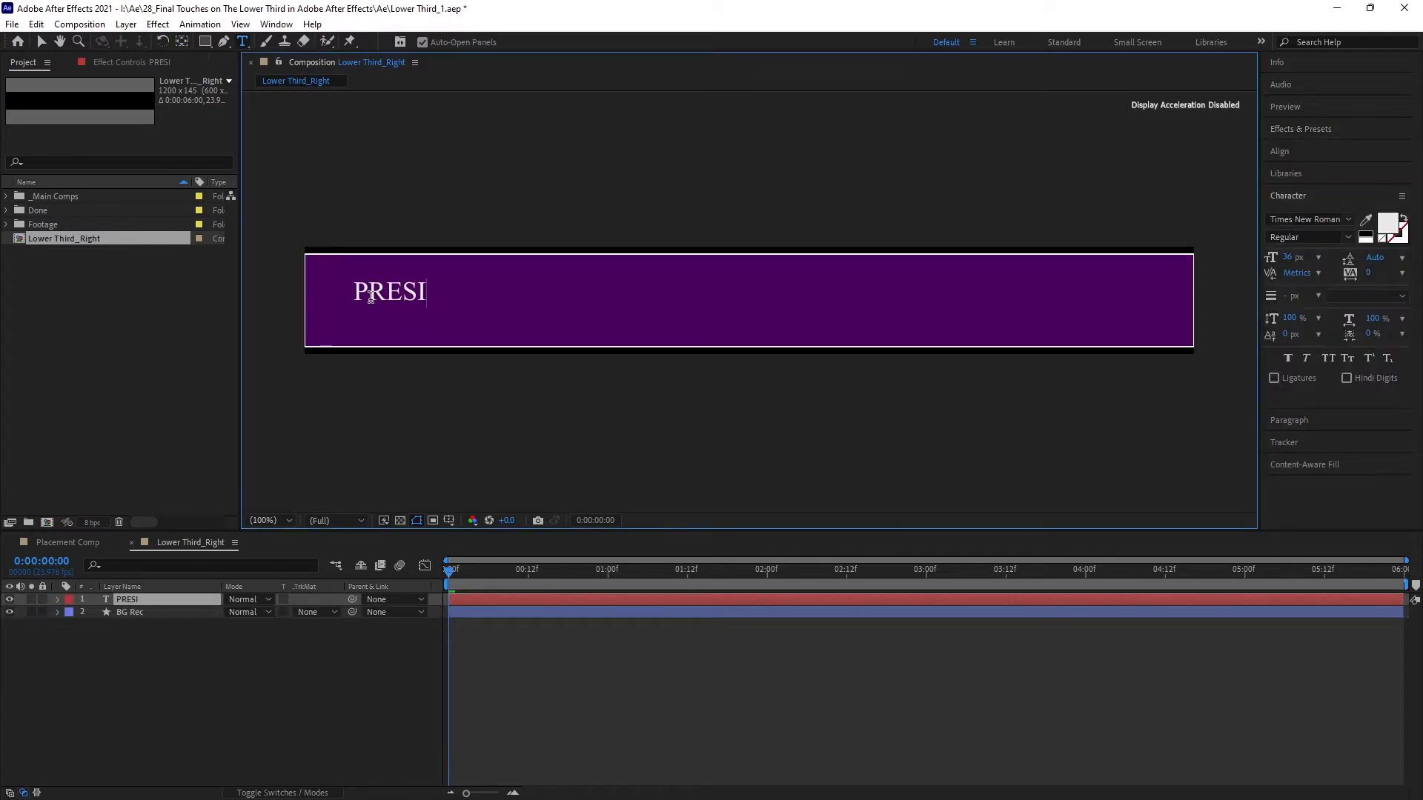
pyautogui.write('DENT OF SASKIYANO GROUP')
# Step: Set all of the title text to a 52 px font size with 150% vertical scale
pyautogui.hotkey('ctrl', 'a')
pyautogui.moveTo(1287, 257); pyautogui.dragTo(1300, 259)
pyautogui.moveTo(1295, 318); pyautogui.dragTo(1336, 317)
pyautogui.click(1296, 319)
pyautogui.write('150')
pyautogui.click(1328, 399)
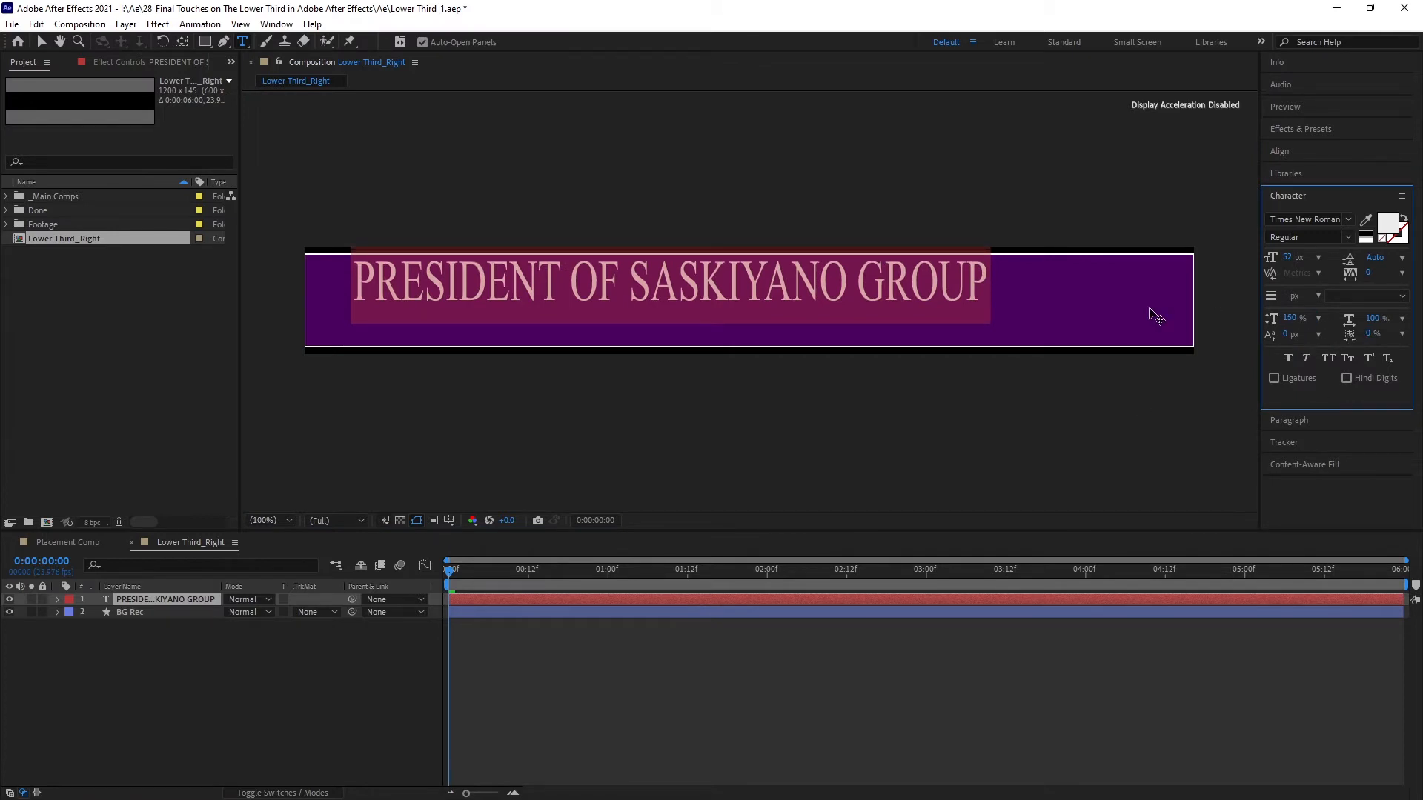
pyautogui.click(1290, 420)
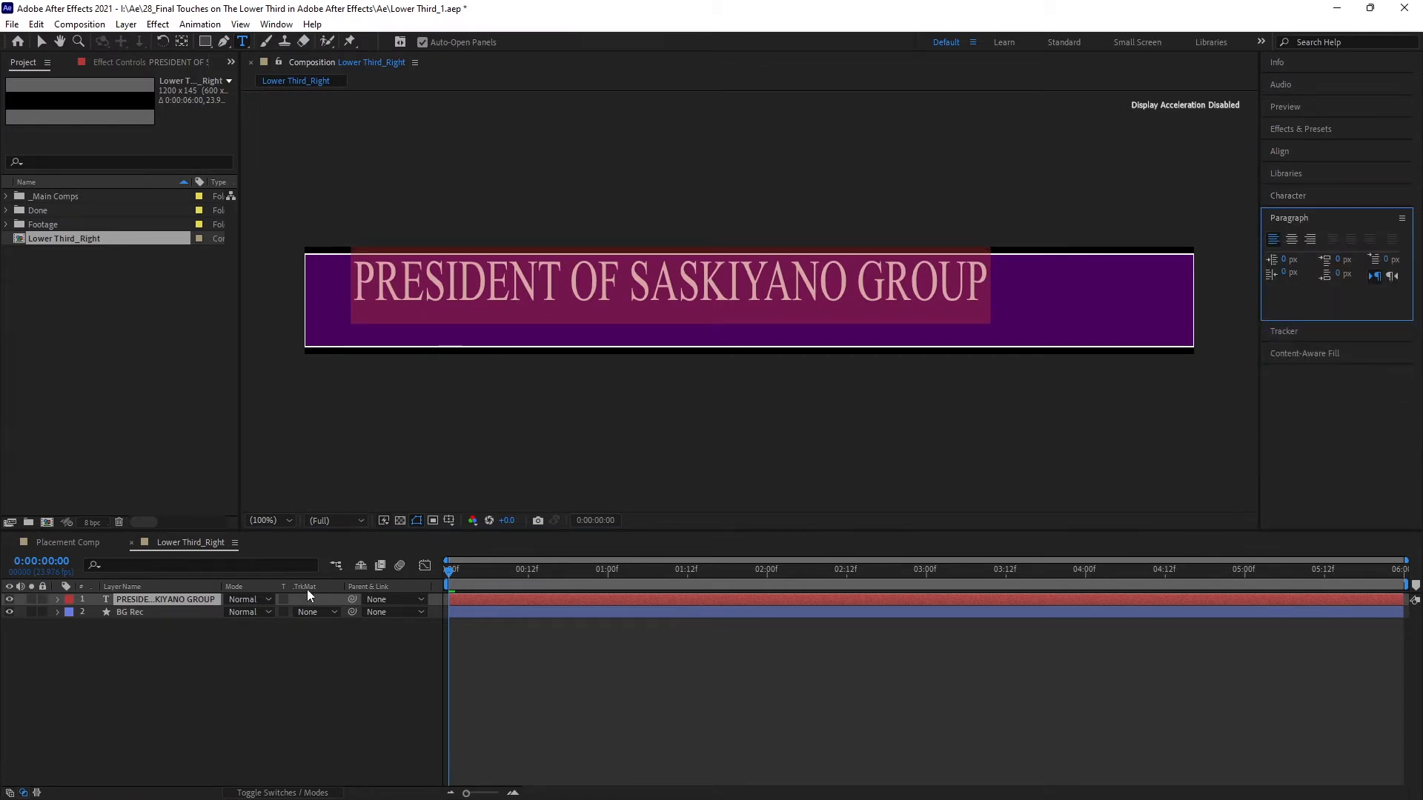
pyautogui.write('V')
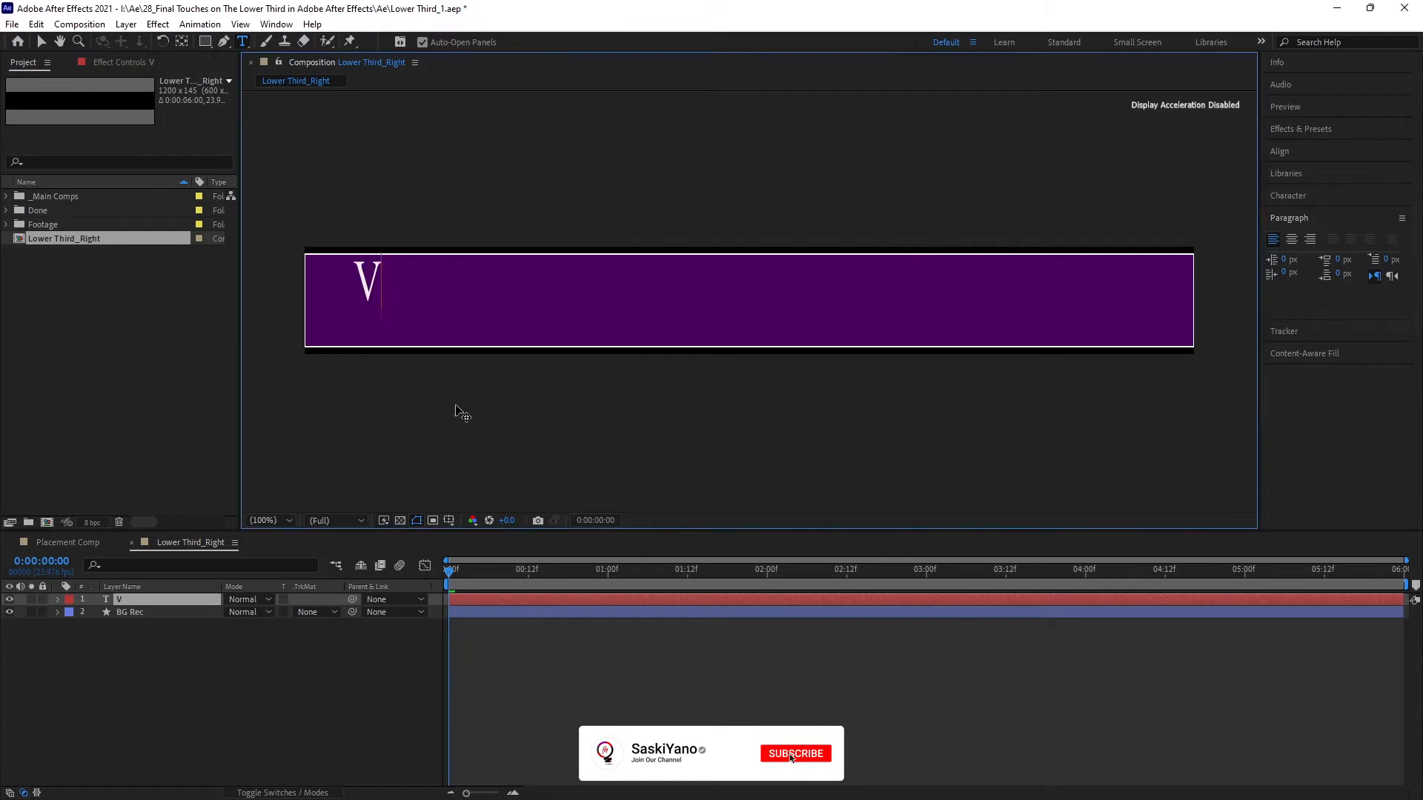
pyautogui.hotkey('ctrl', 'z')
pyautogui.click(326, 687)
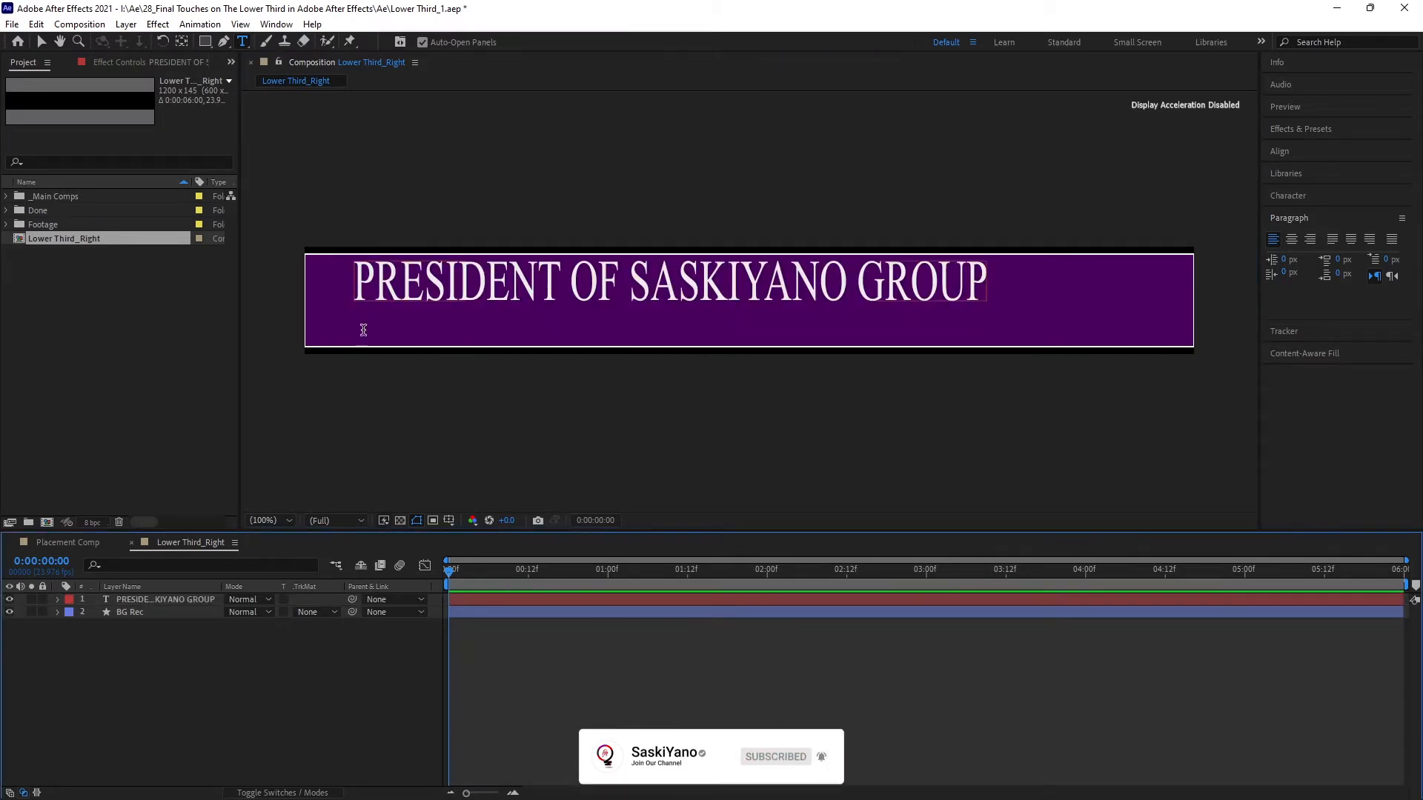
# Step: Move the text layer's anchor point to the middle of the text's left edge and check it with the layer soloed
pyautogui.click(198, 599)
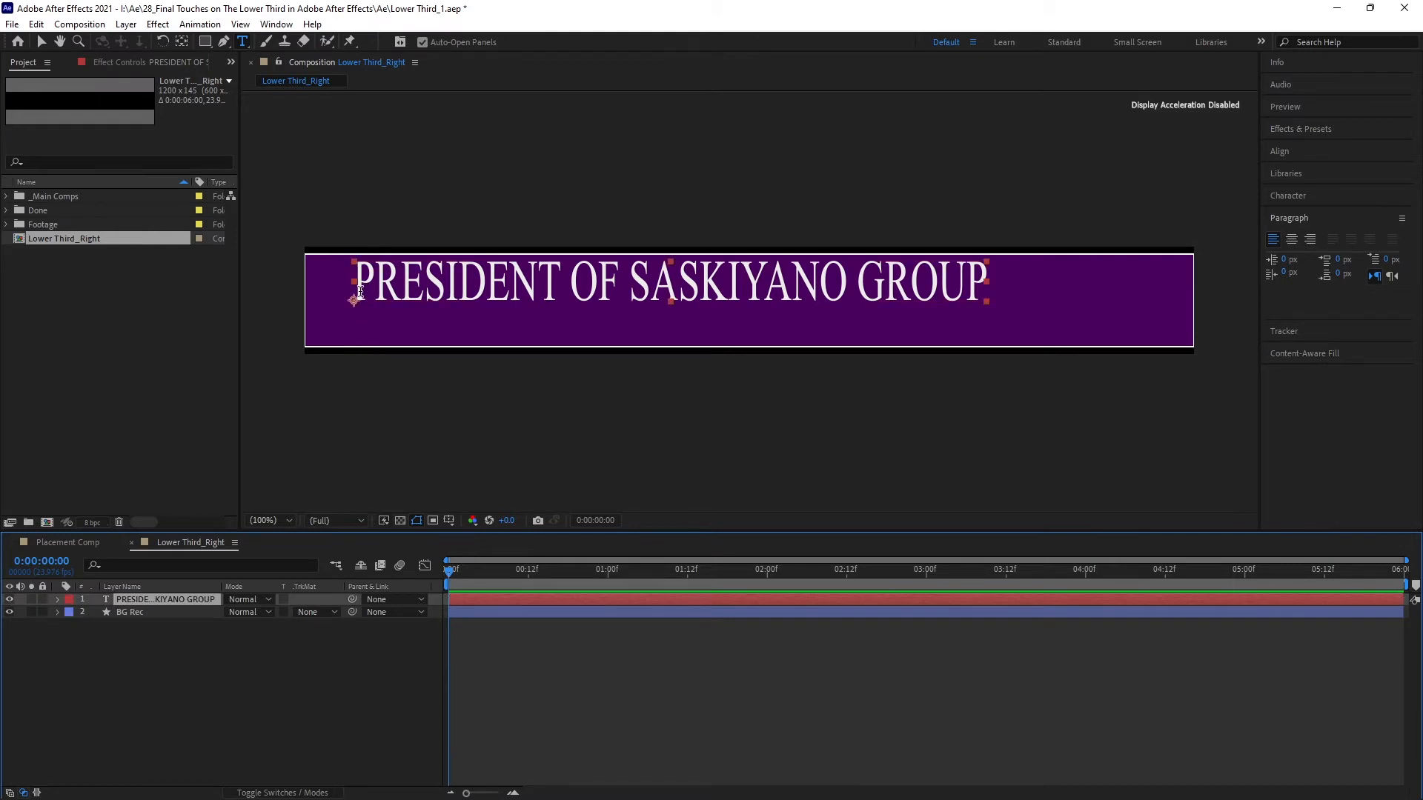
pyautogui.press('y')
pyautogui.press('capslock')
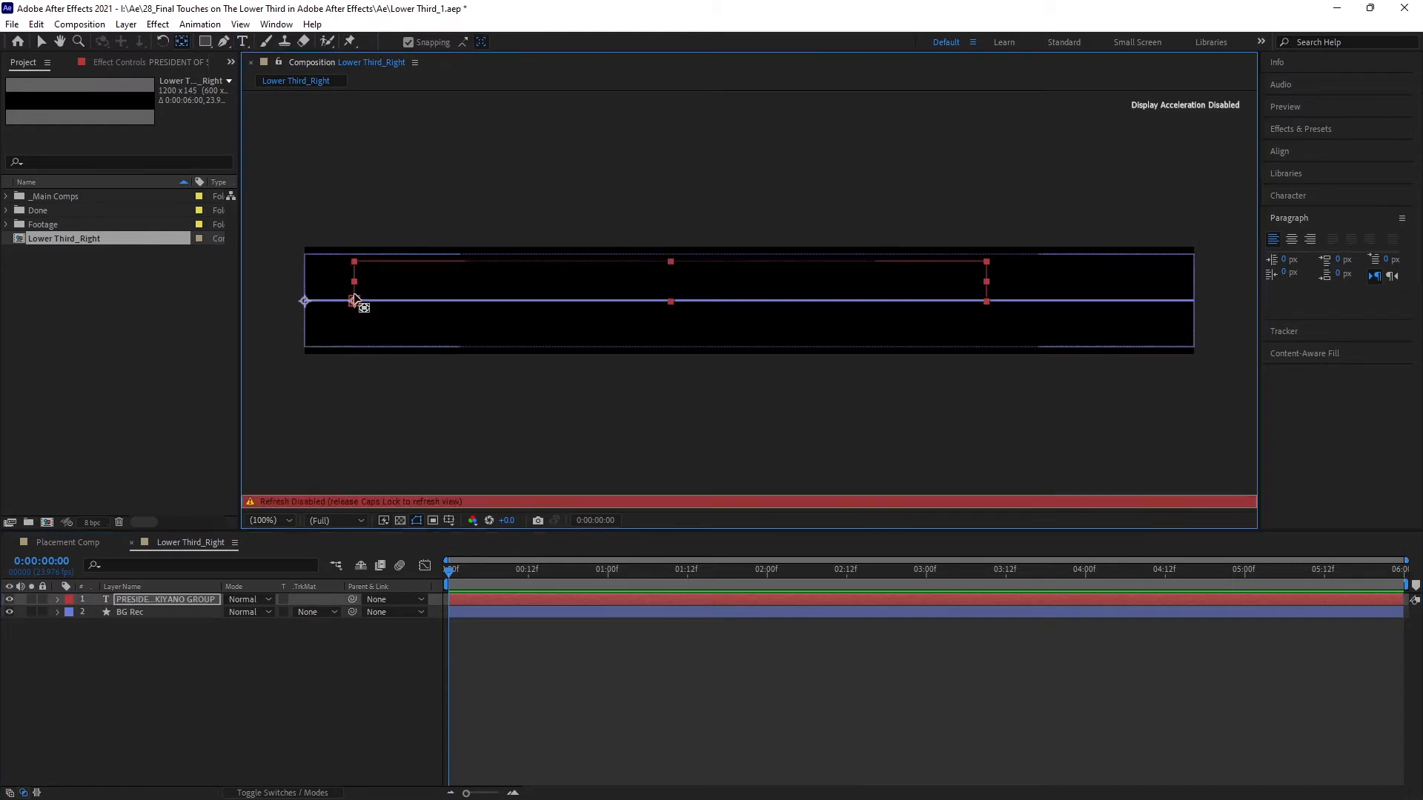
pyautogui.moveTo(354, 300); pyautogui.dragTo(355, 281)
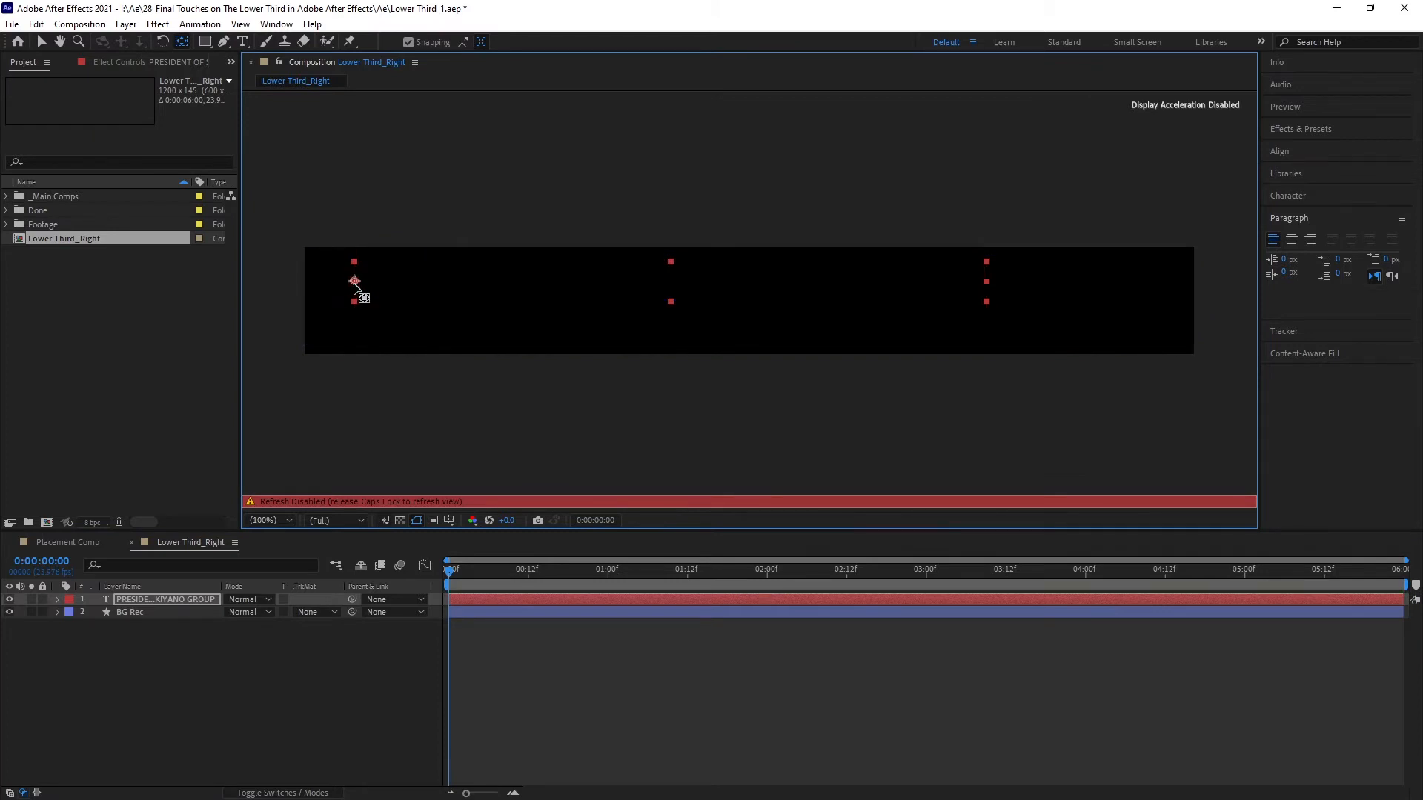
pyautogui.press('capslock')
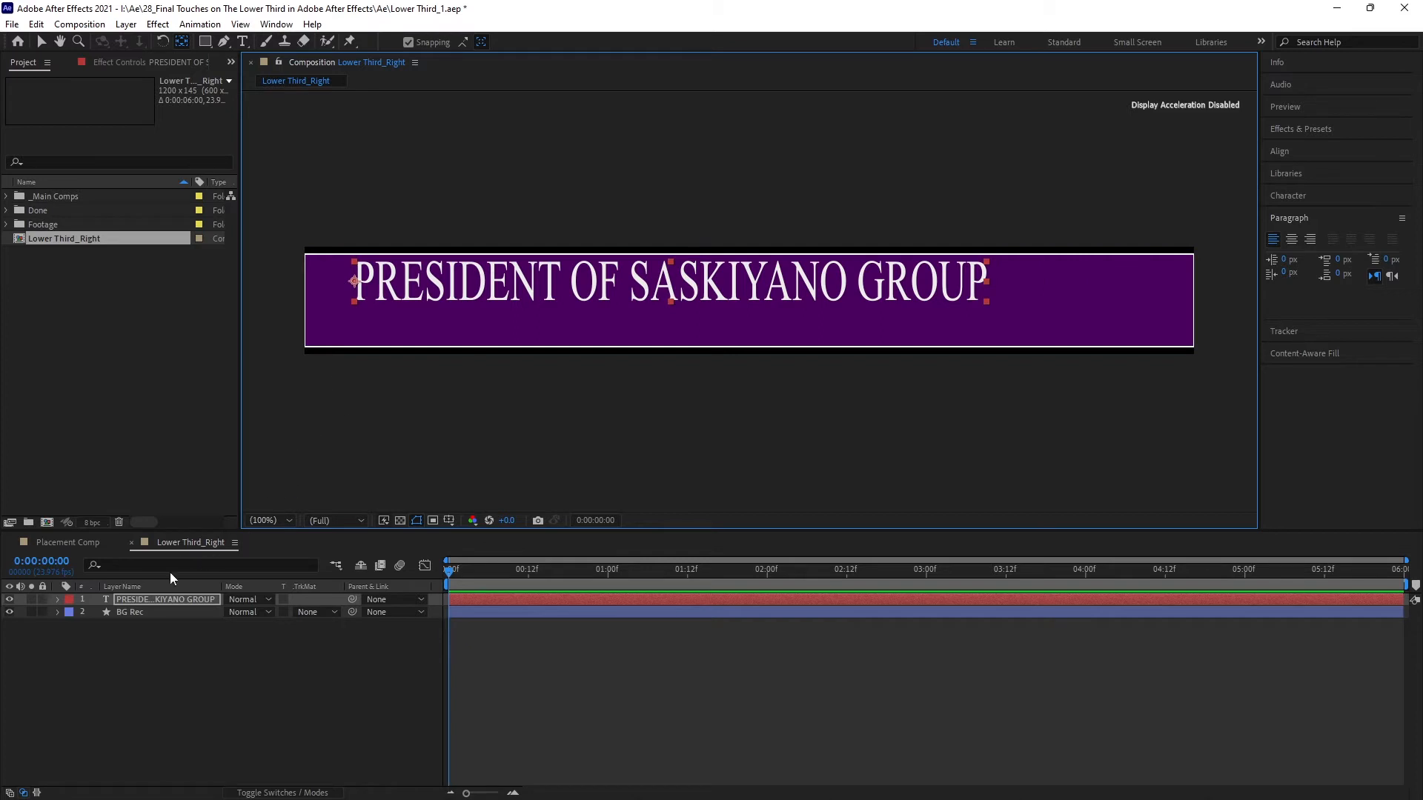
pyautogui.click(32, 600)
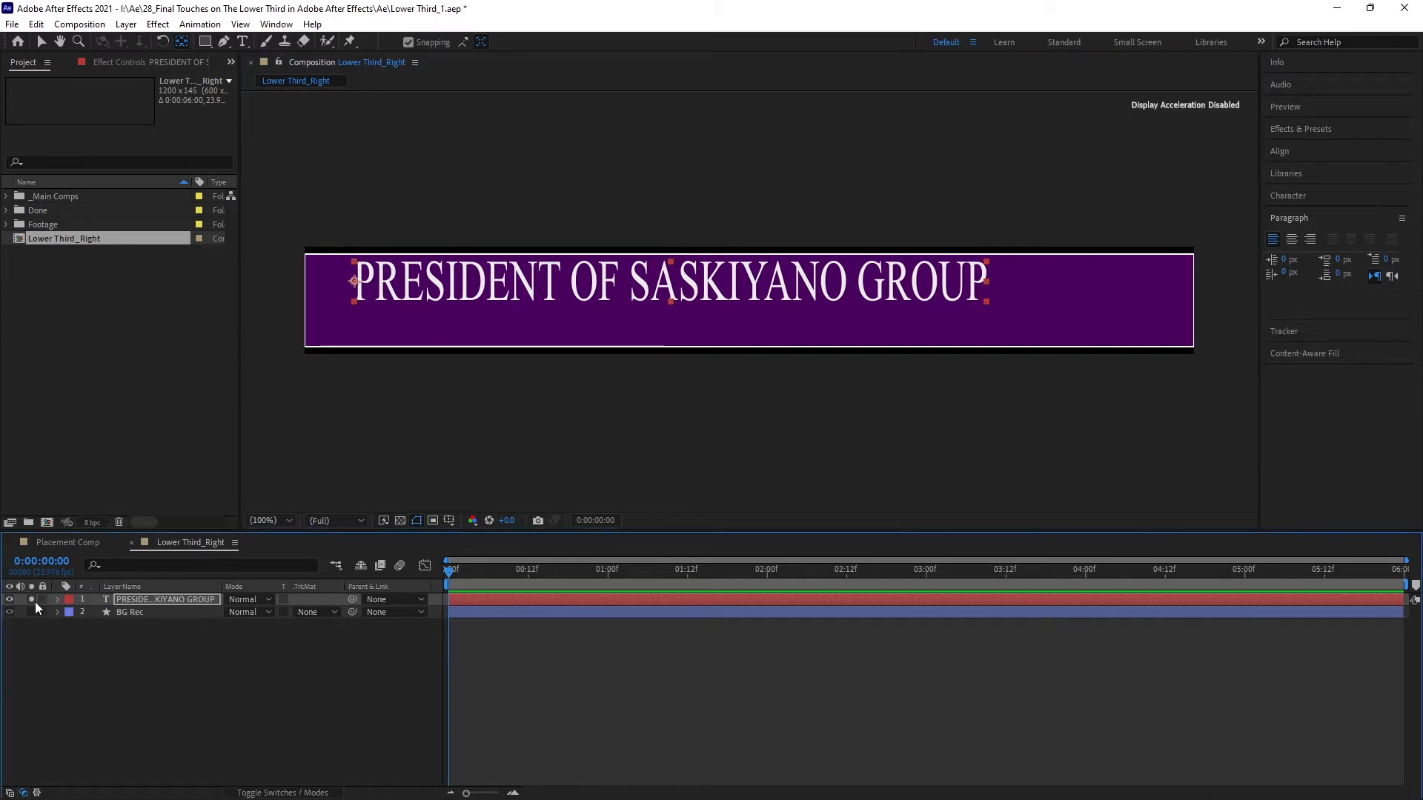
pyautogui.click(356, 291)
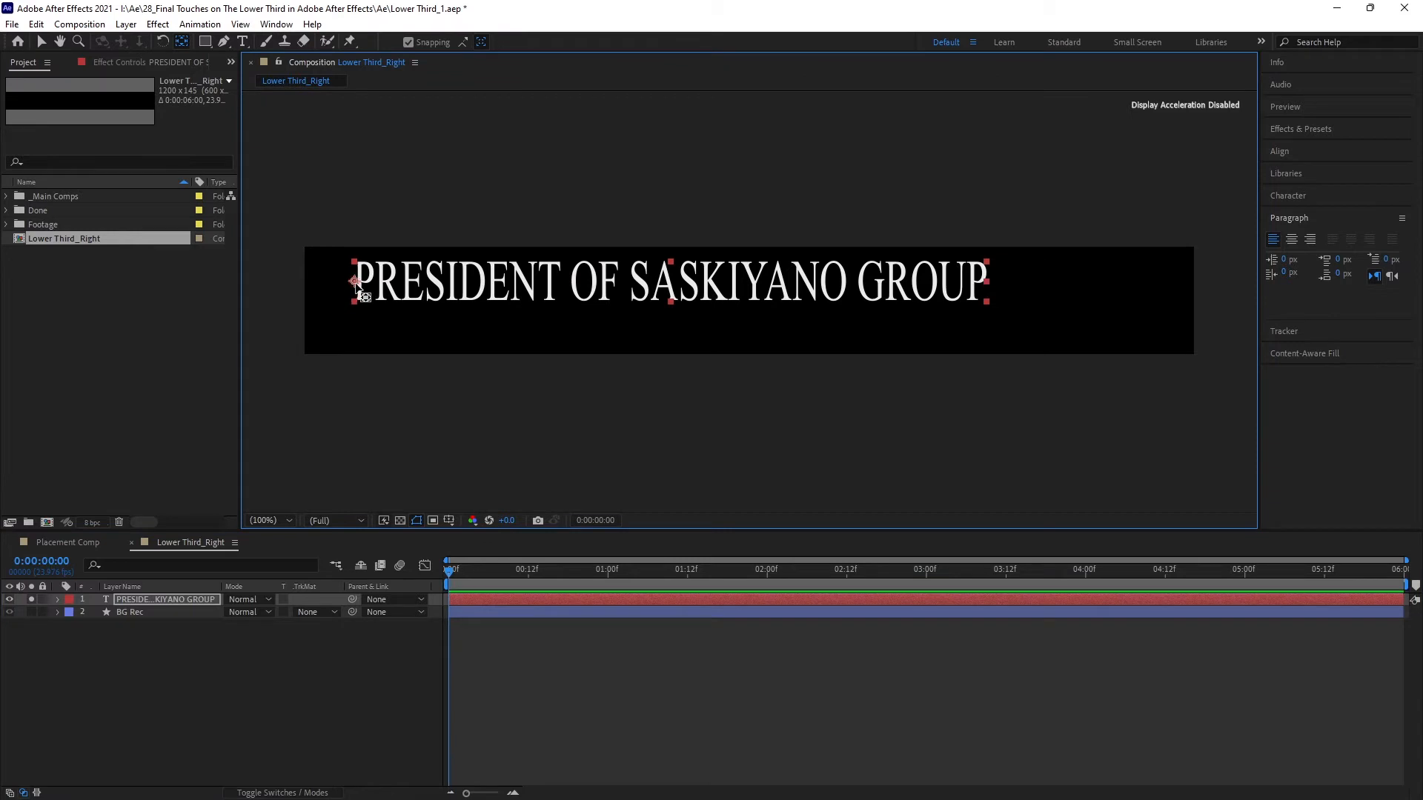
pyautogui.click(32, 600)
# Step: Reposition the title text near the purple bar's left end, vertically centred on the bar
pyautogui.press('v')
pyautogui.moveTo(434, 279); pyautogui.dragTo(404, 304)
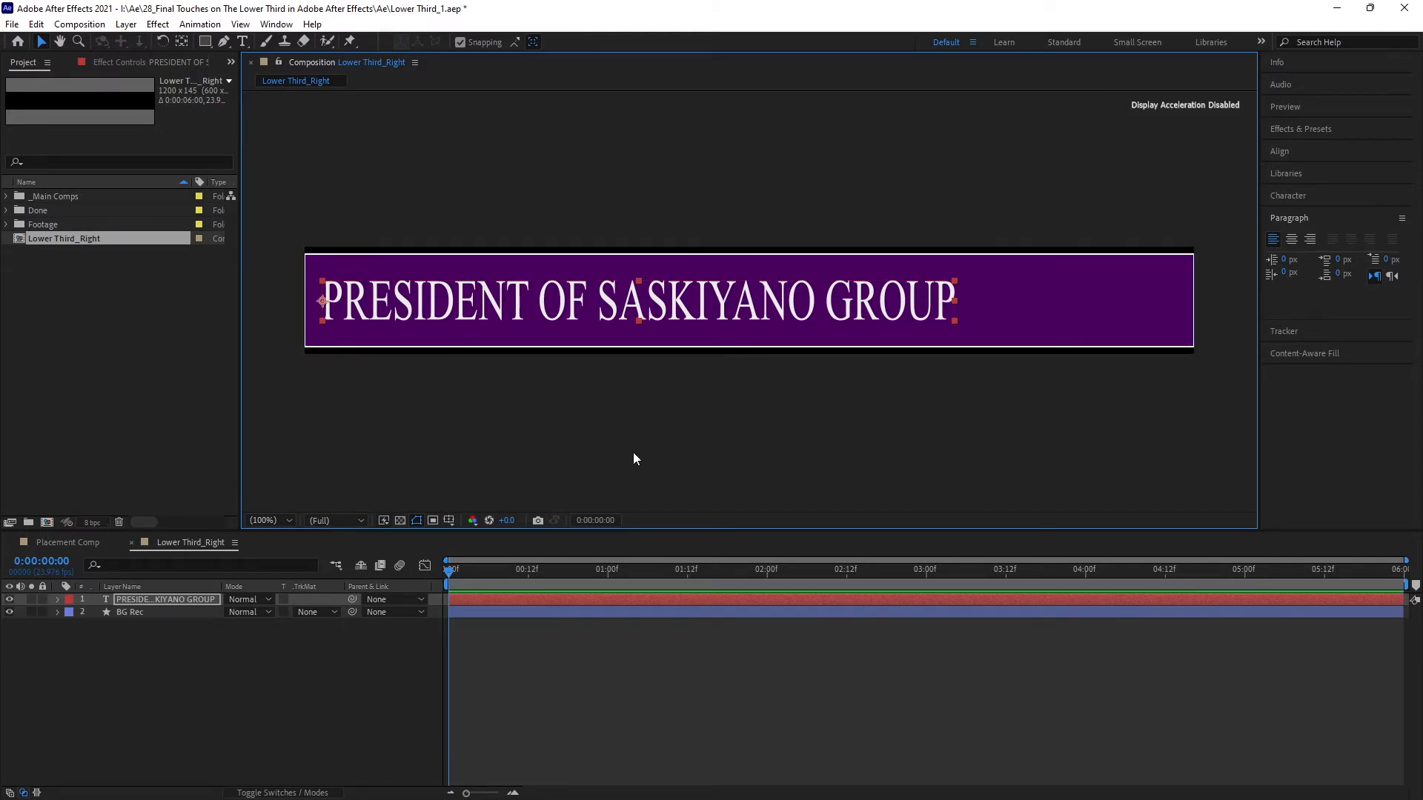
pyautogui.click(231, 645)
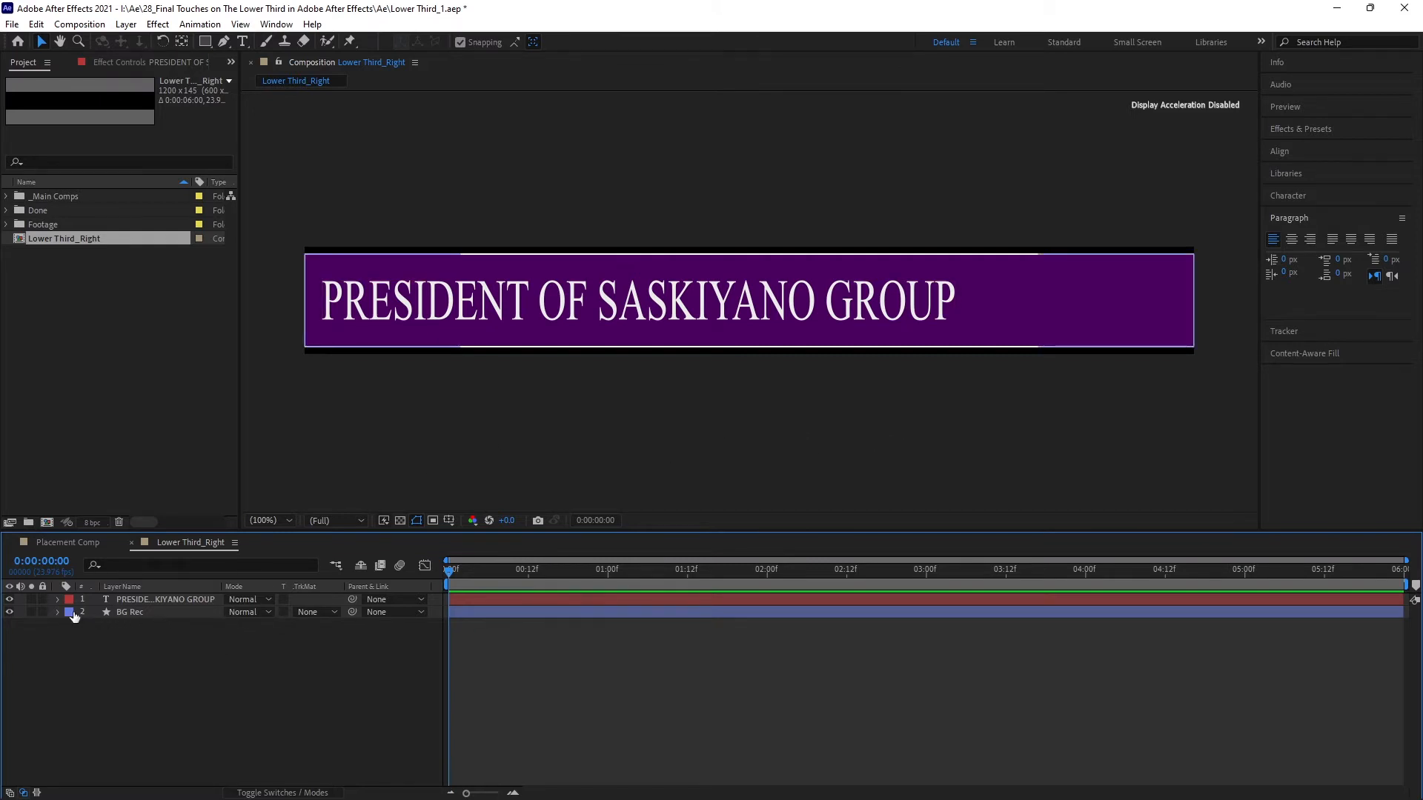
# Step: Scale the BG Rec layer to 75% horizontally, keeping 100% vertically, so it ends just past the title text
pyautogui.click(148, 613)
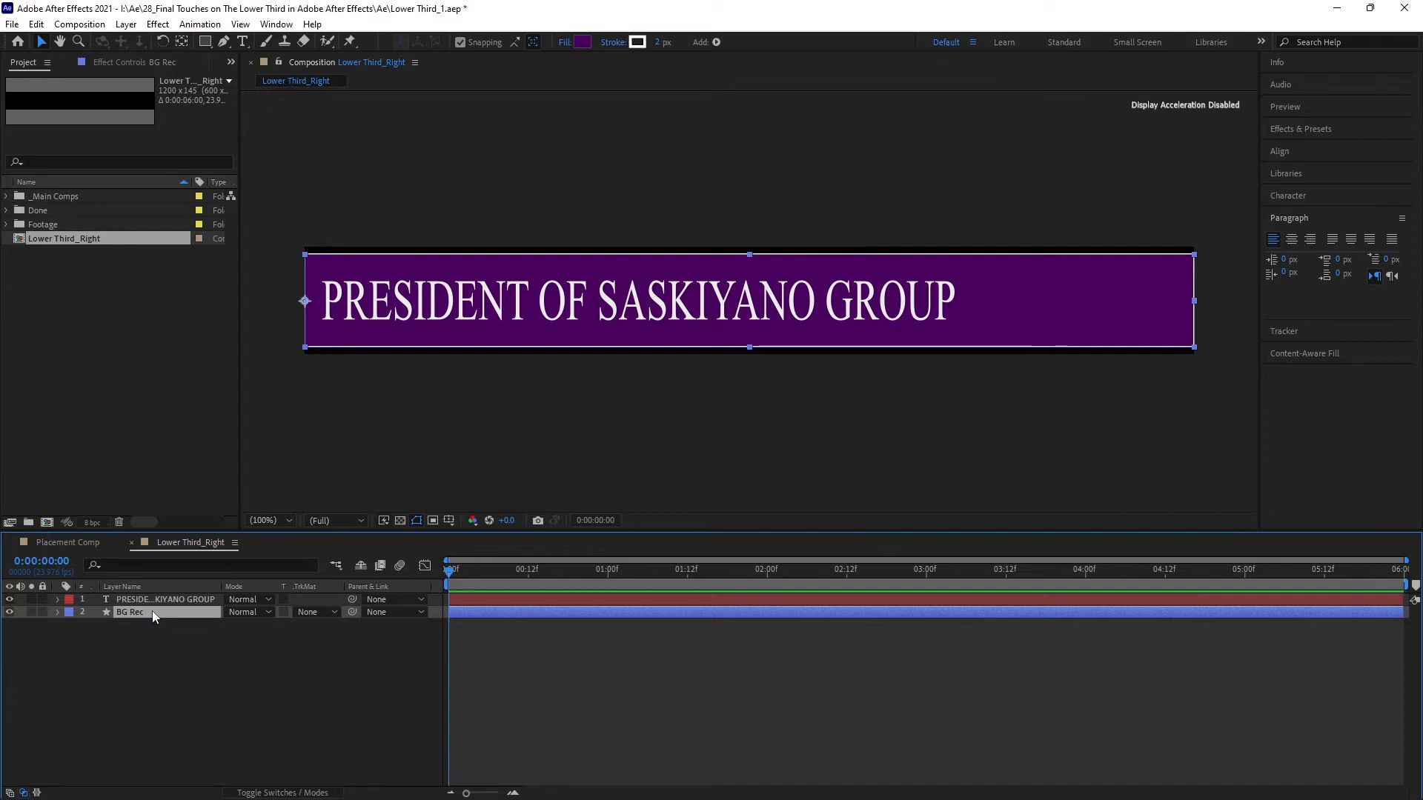
pyautogui.press('s')
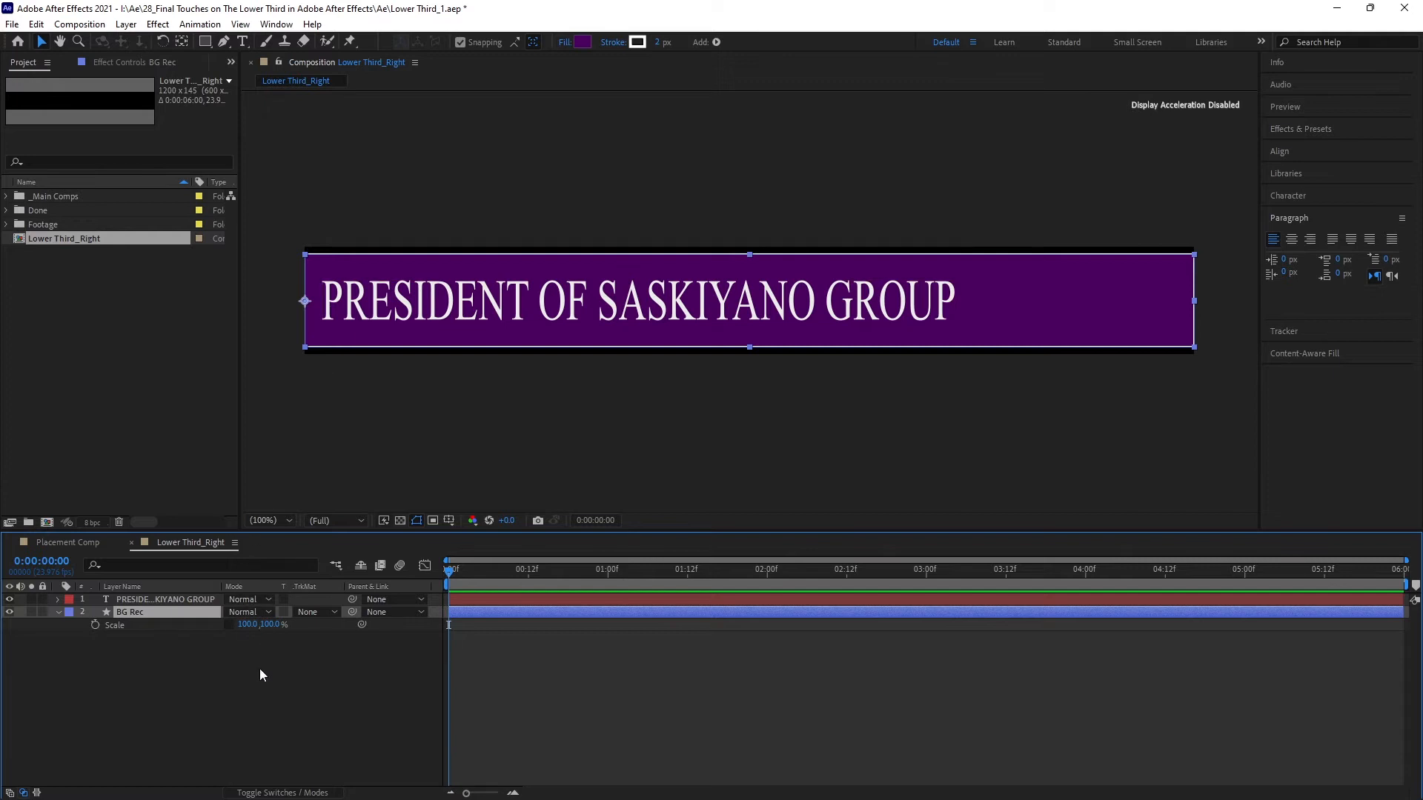
pyautogui.moveTo(246, 625); pyautogui.dragTo(232, 625)
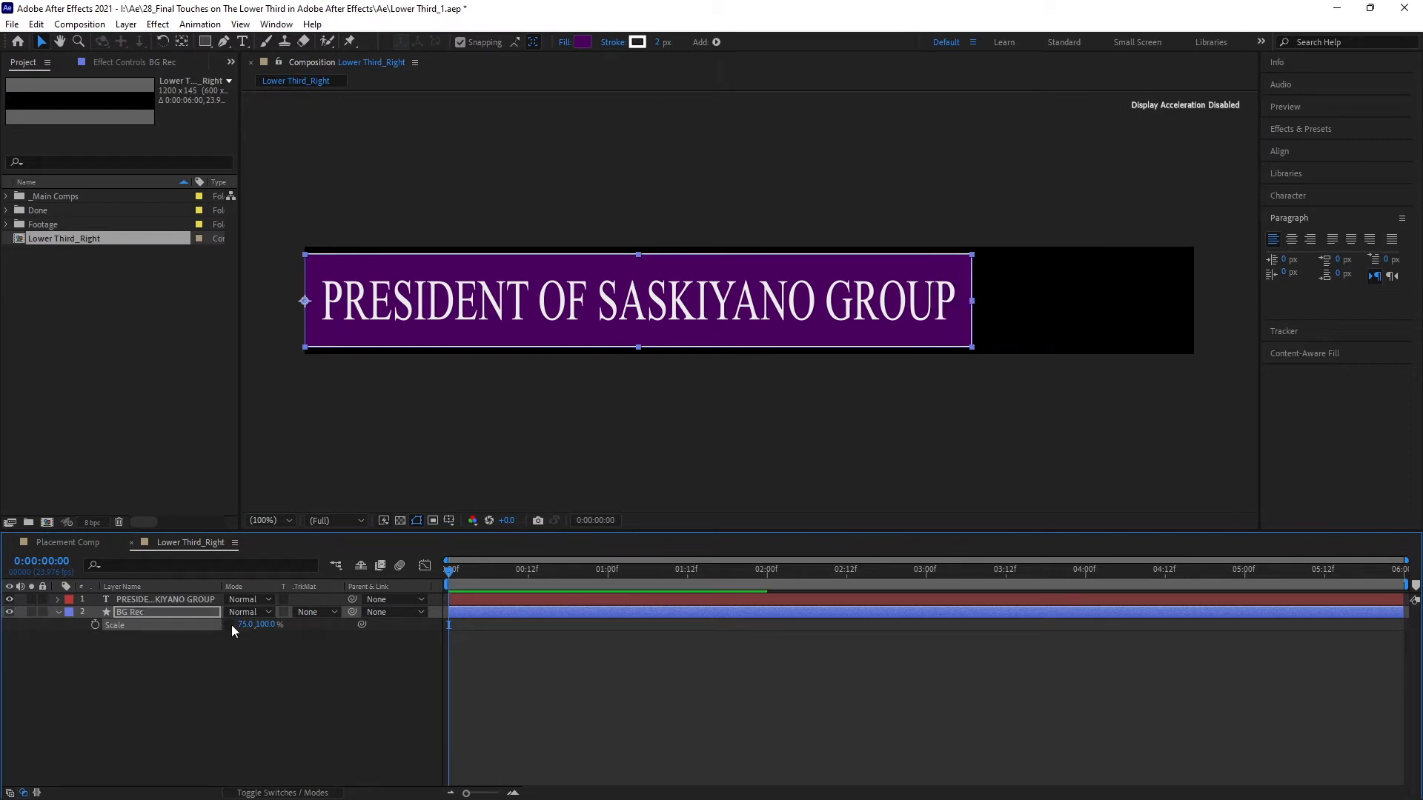
pyautogui.click(307, 694)
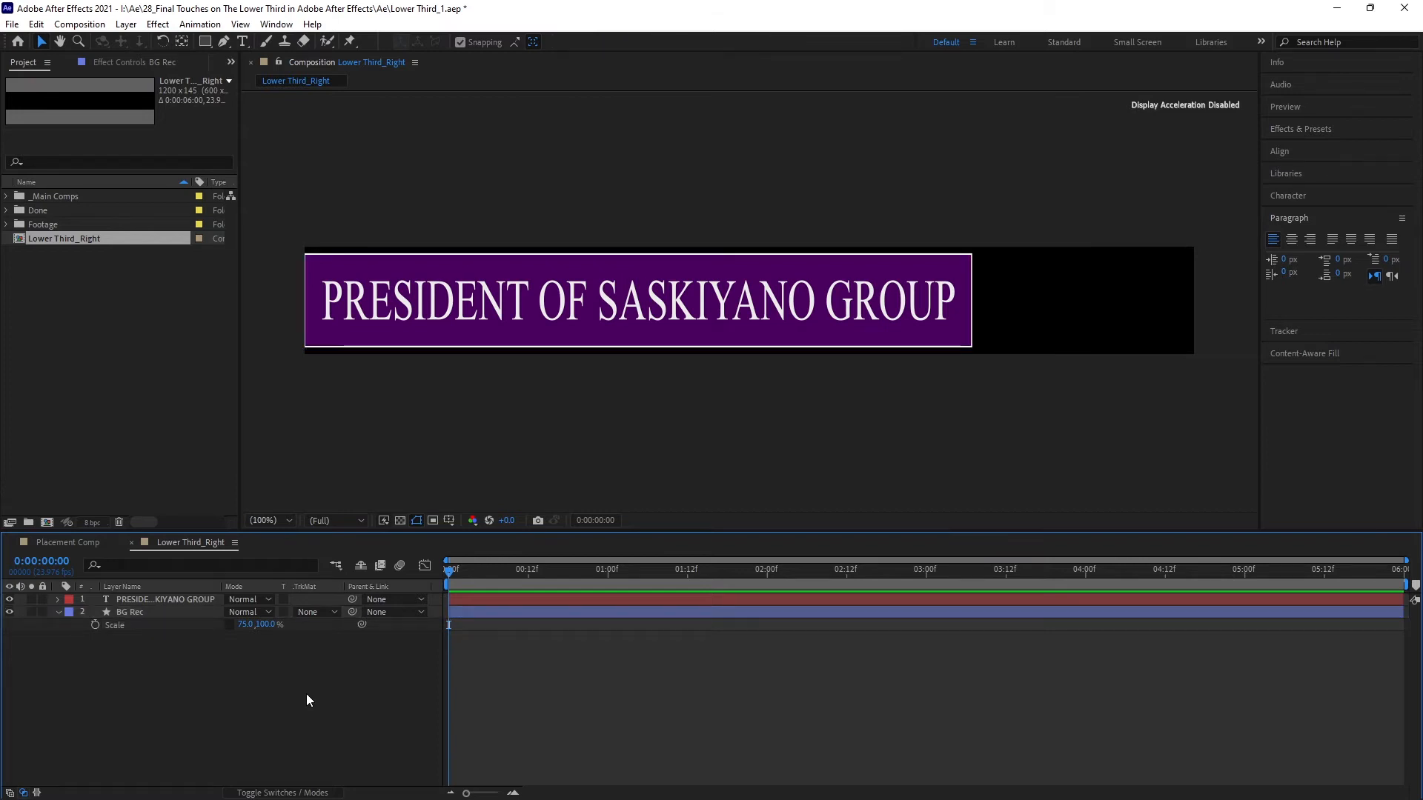
pyautogui.press('s')
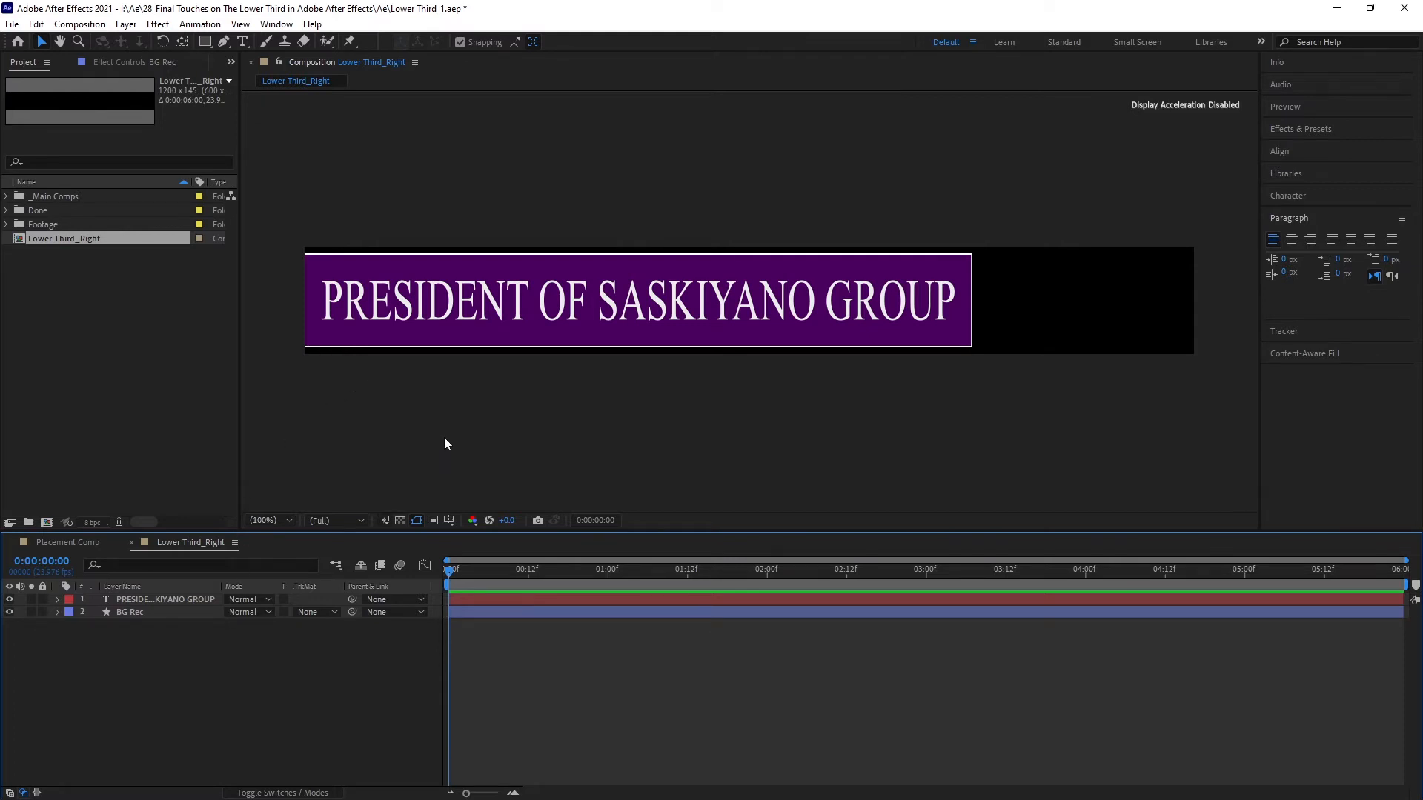
# Step: Draw a small rectangle about 83 px wide on the purple bar's upper edge and set its height to 10 px
pyautogui.click(205, 42)
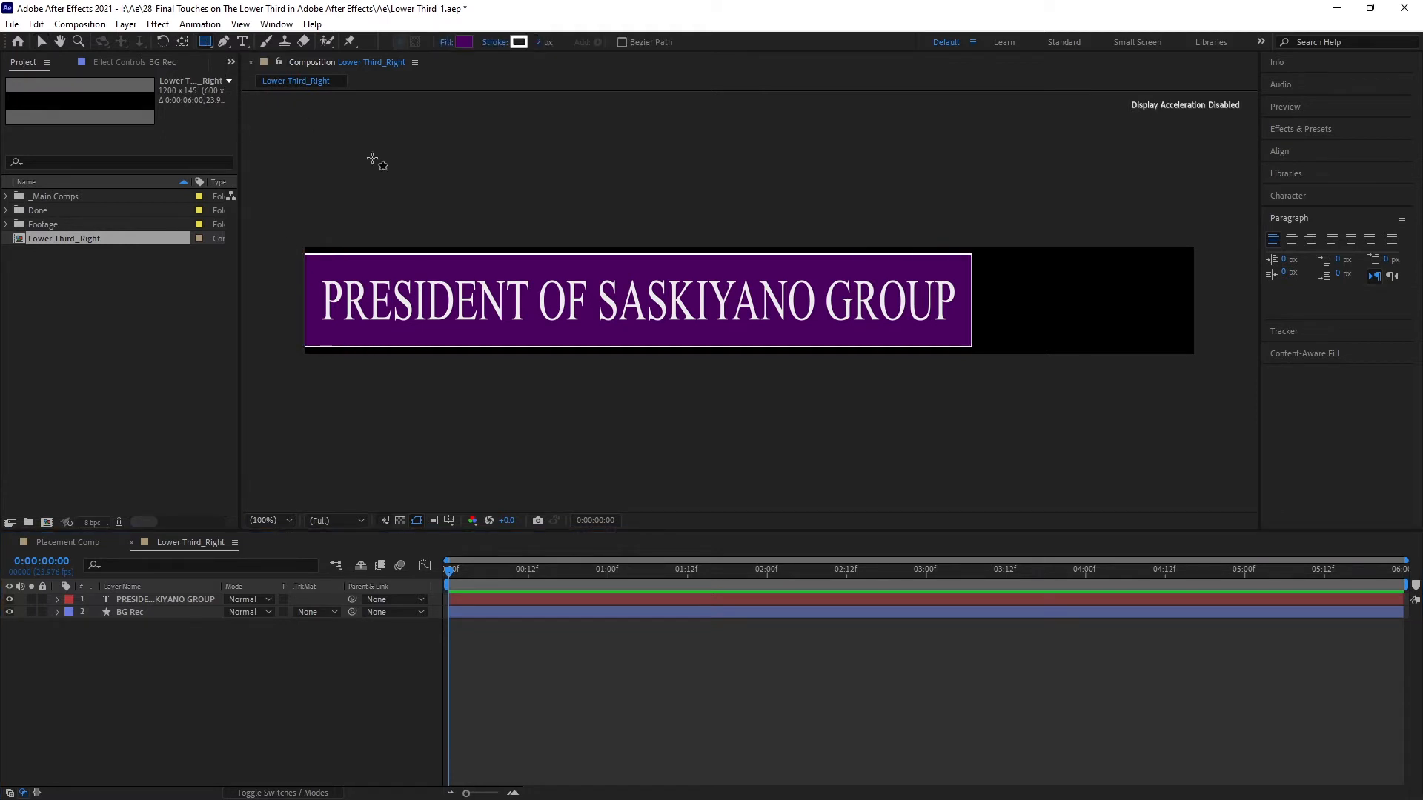
pyautogui.moveTo(484, 250); pyautogui.dragTo(546, 265)
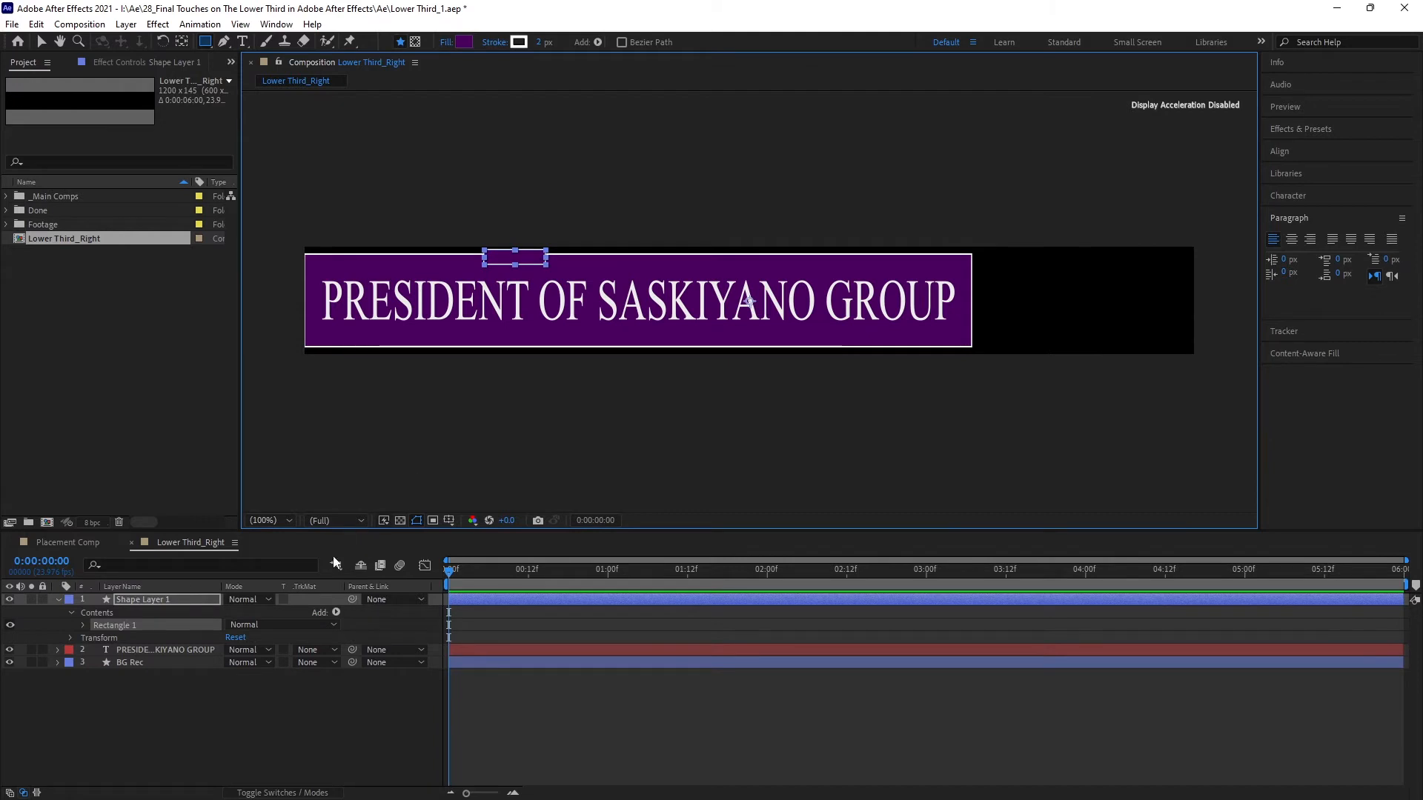
pyautogui.click(82, 625)
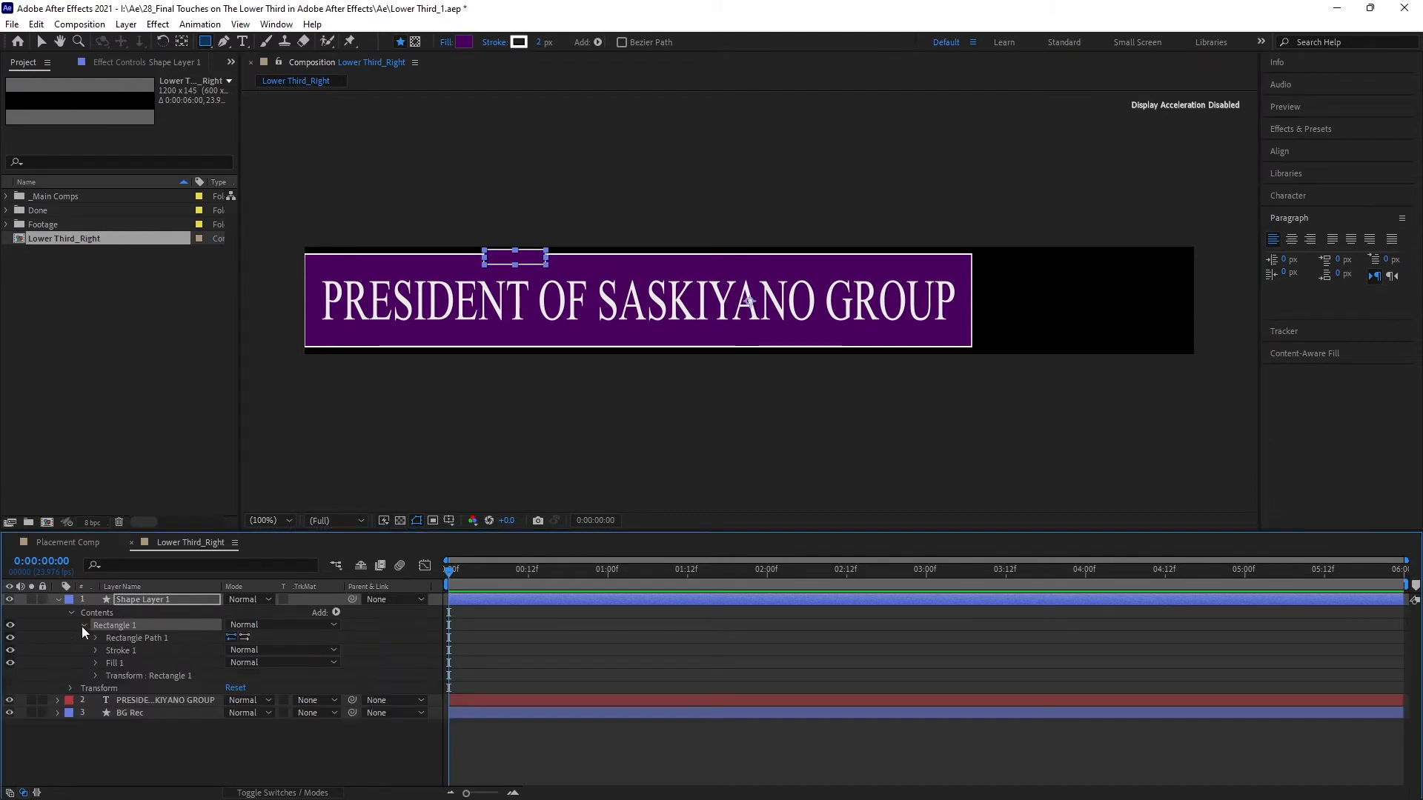
pyautogui.click(96, 638)
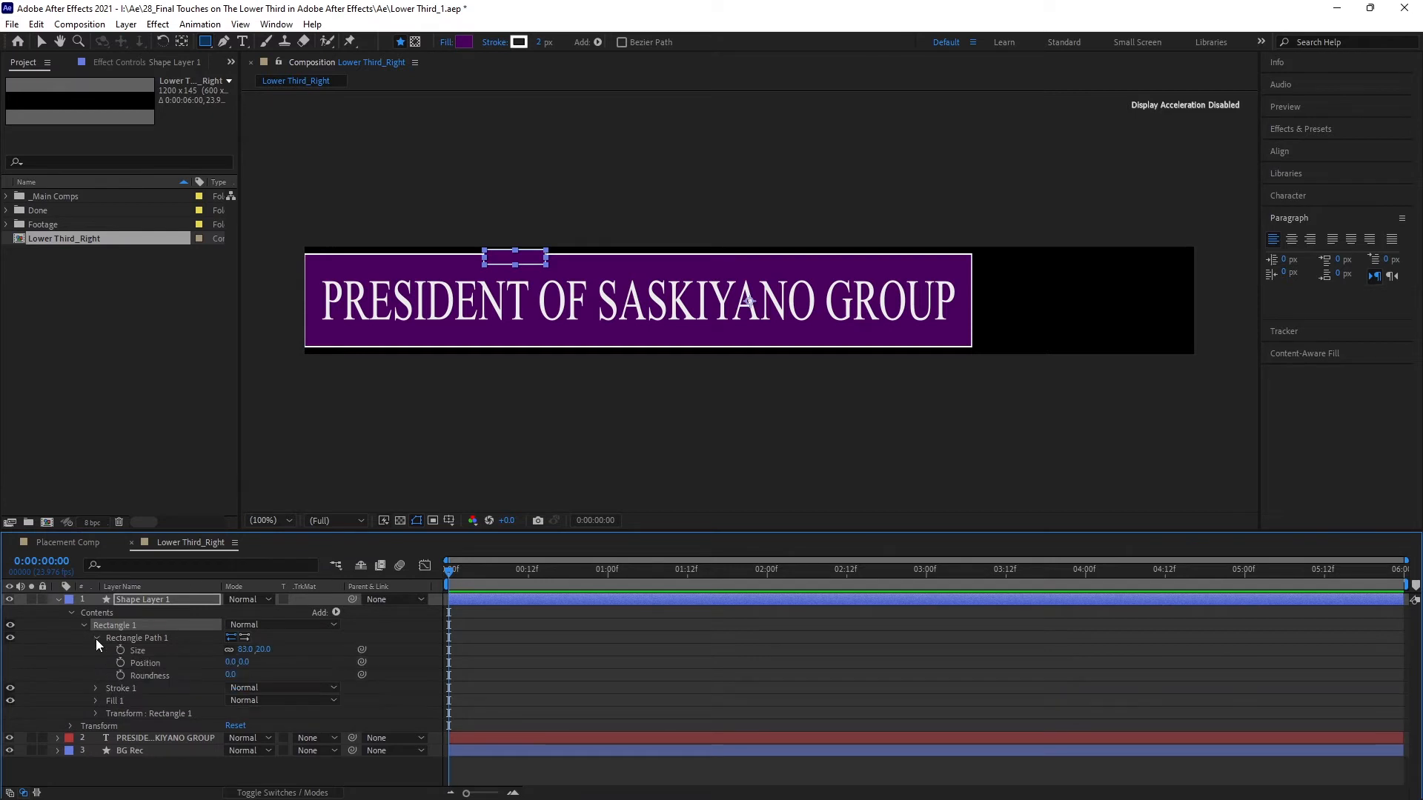
pyautogui.click(265, 650)
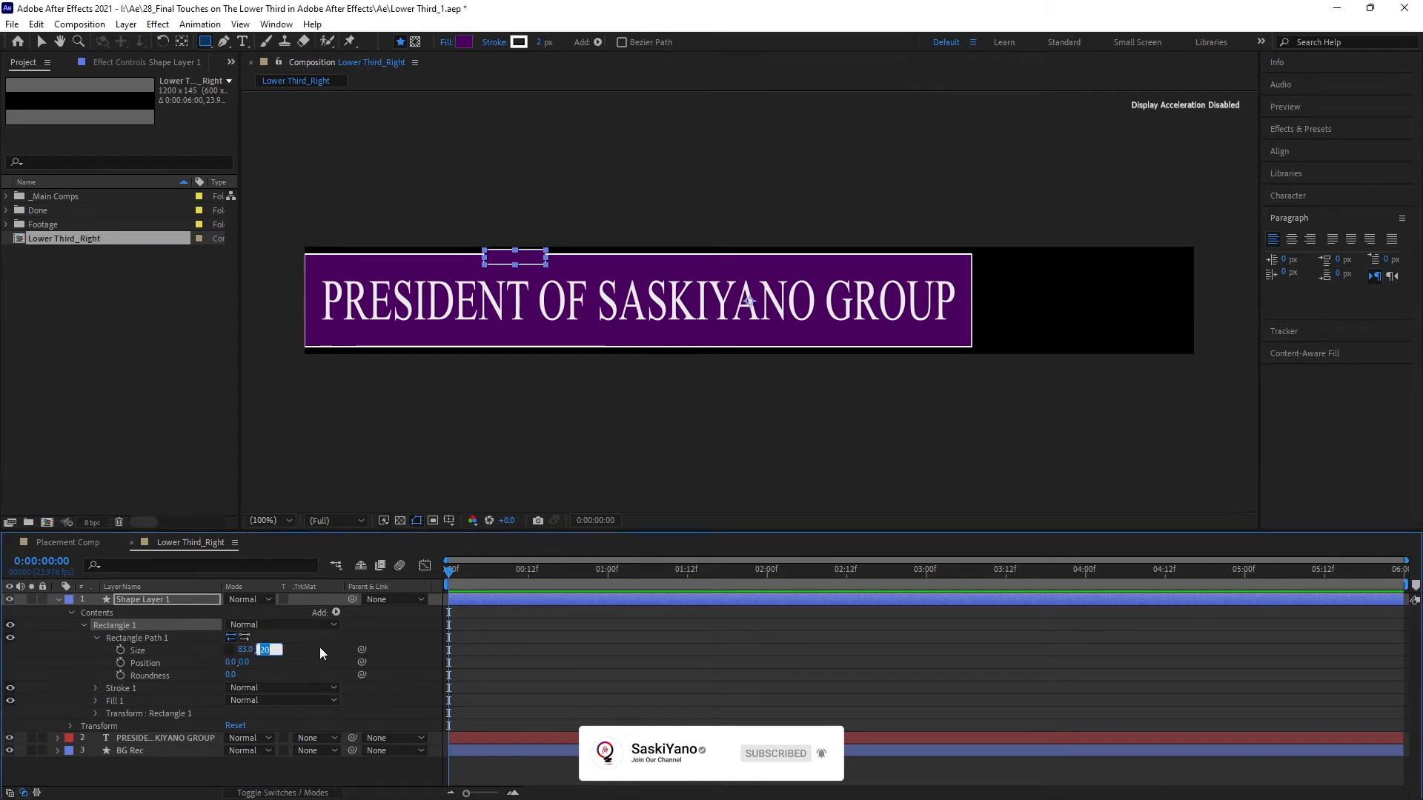
pyautogui.write('10')
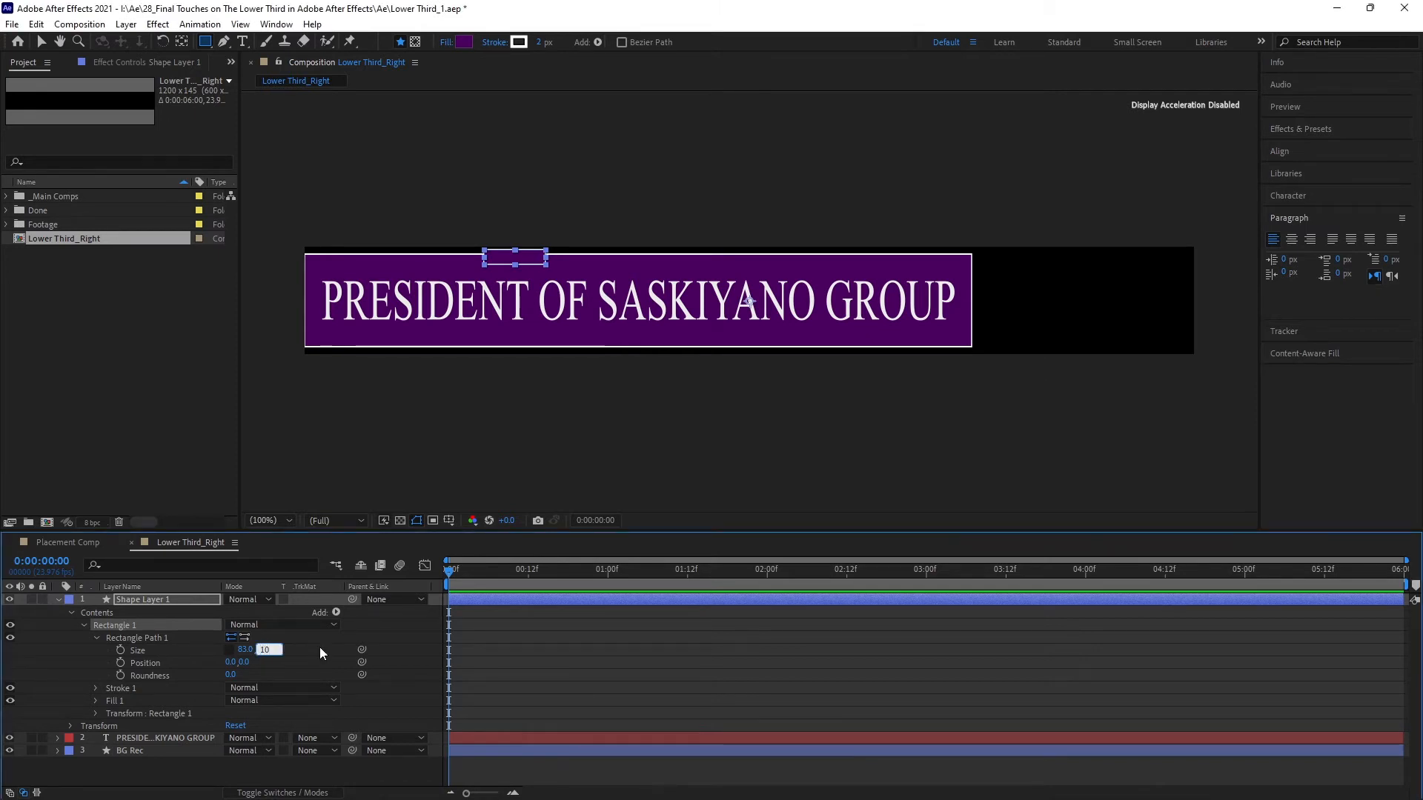
pyautogui.press('Return')
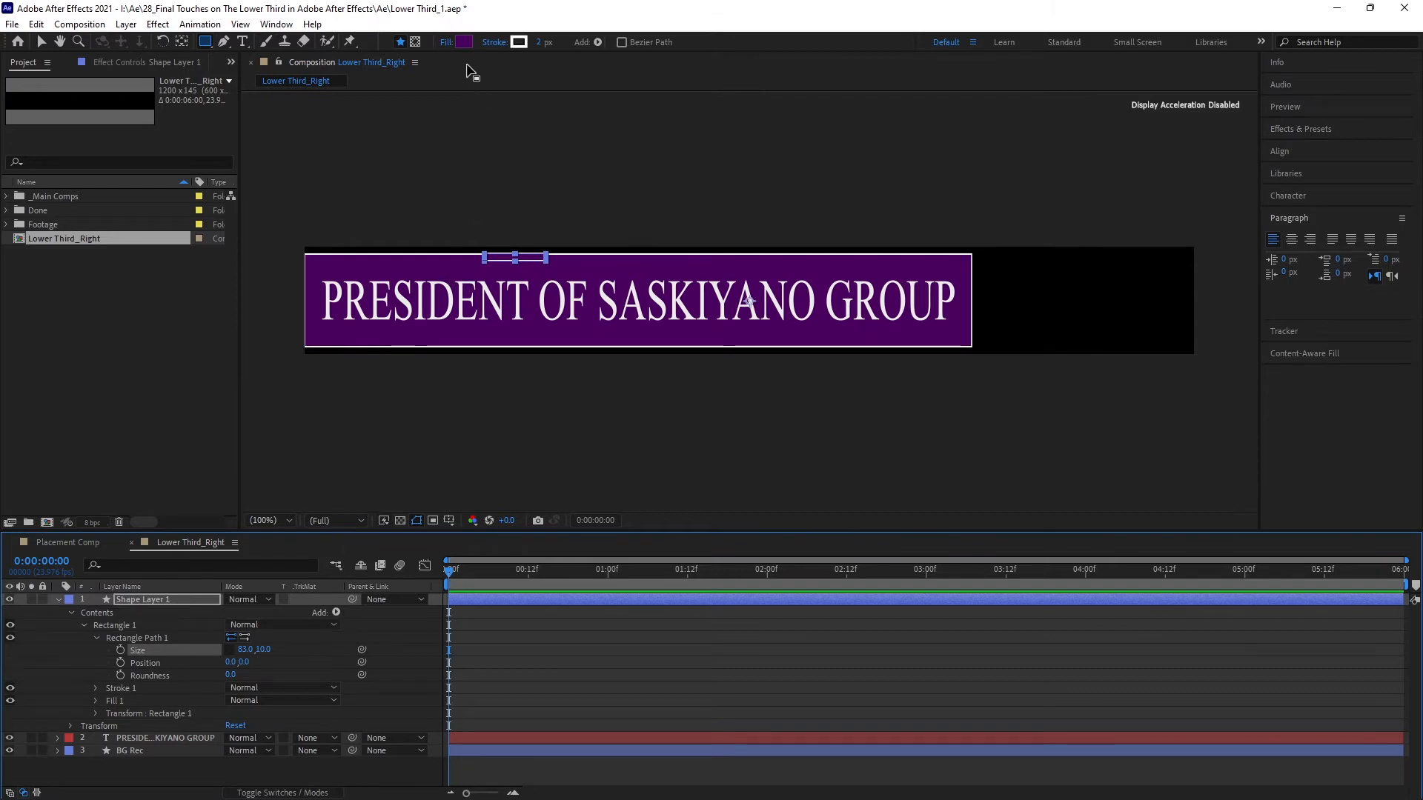
# Step: Give the small rectangle a white fill and remove its stroke
pyautogui.click(464, 42)
pyautogui.click(552, 328)
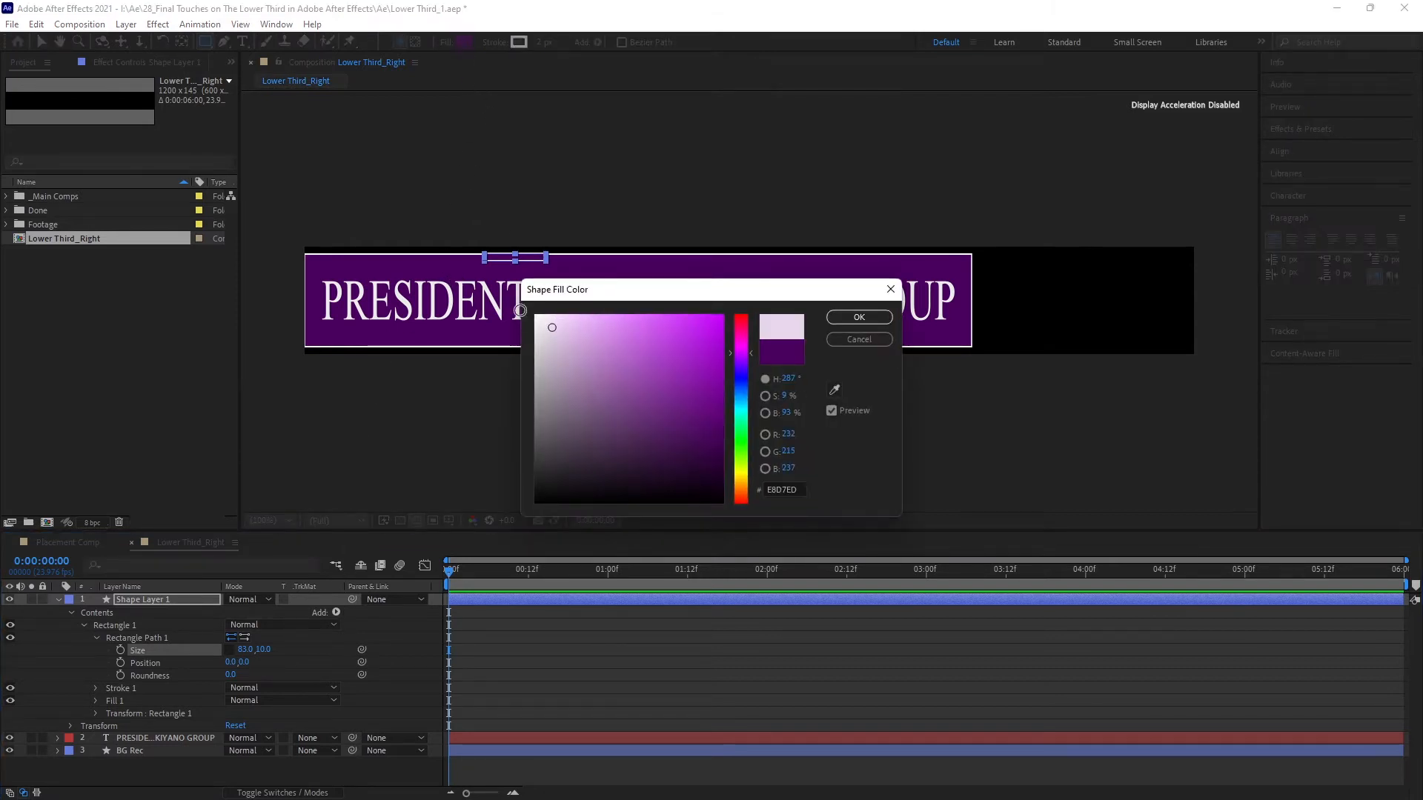
pyautogui.click(527, 317)
pyautogui.click(858, 319)
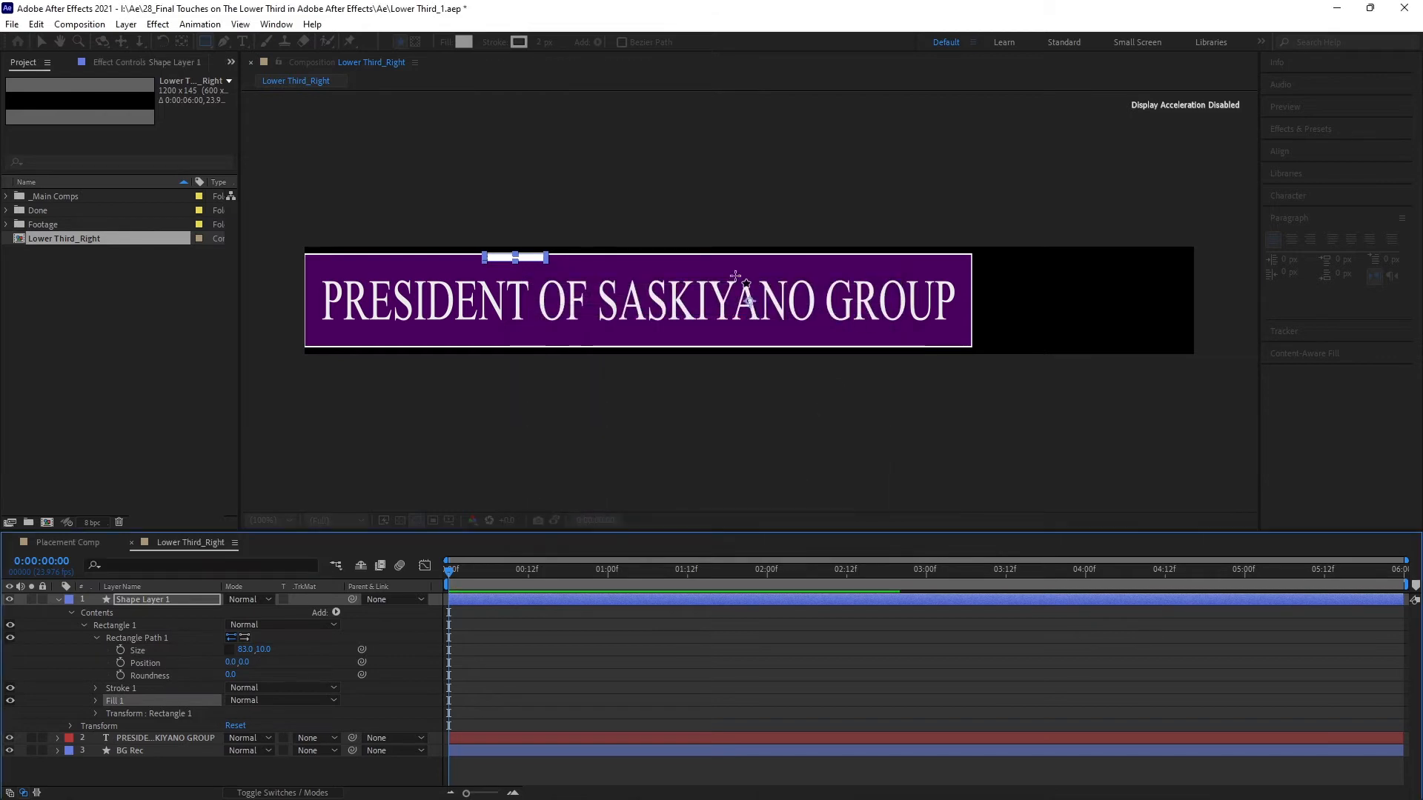
pyautogui.click(686, 452)
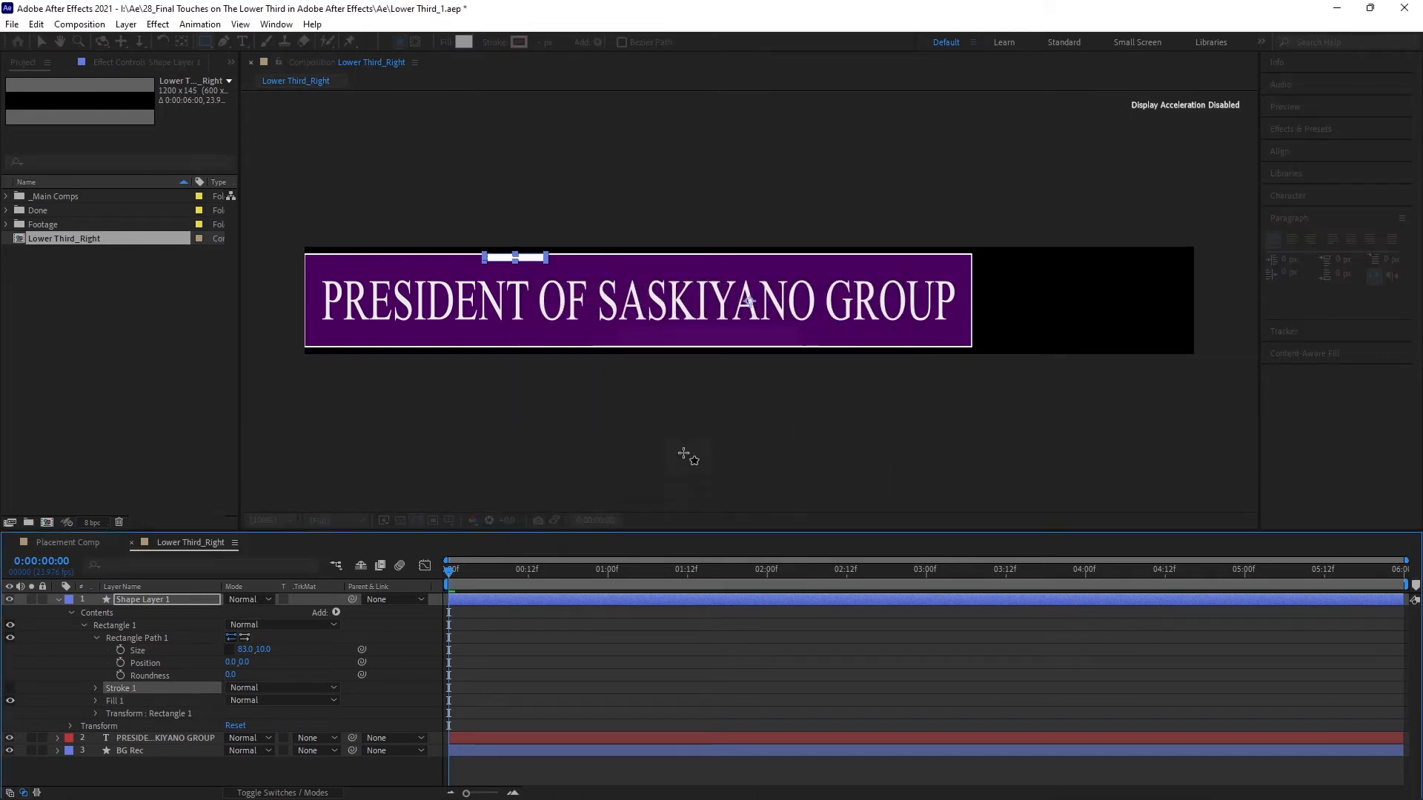
pyautogui.click(42, 42)
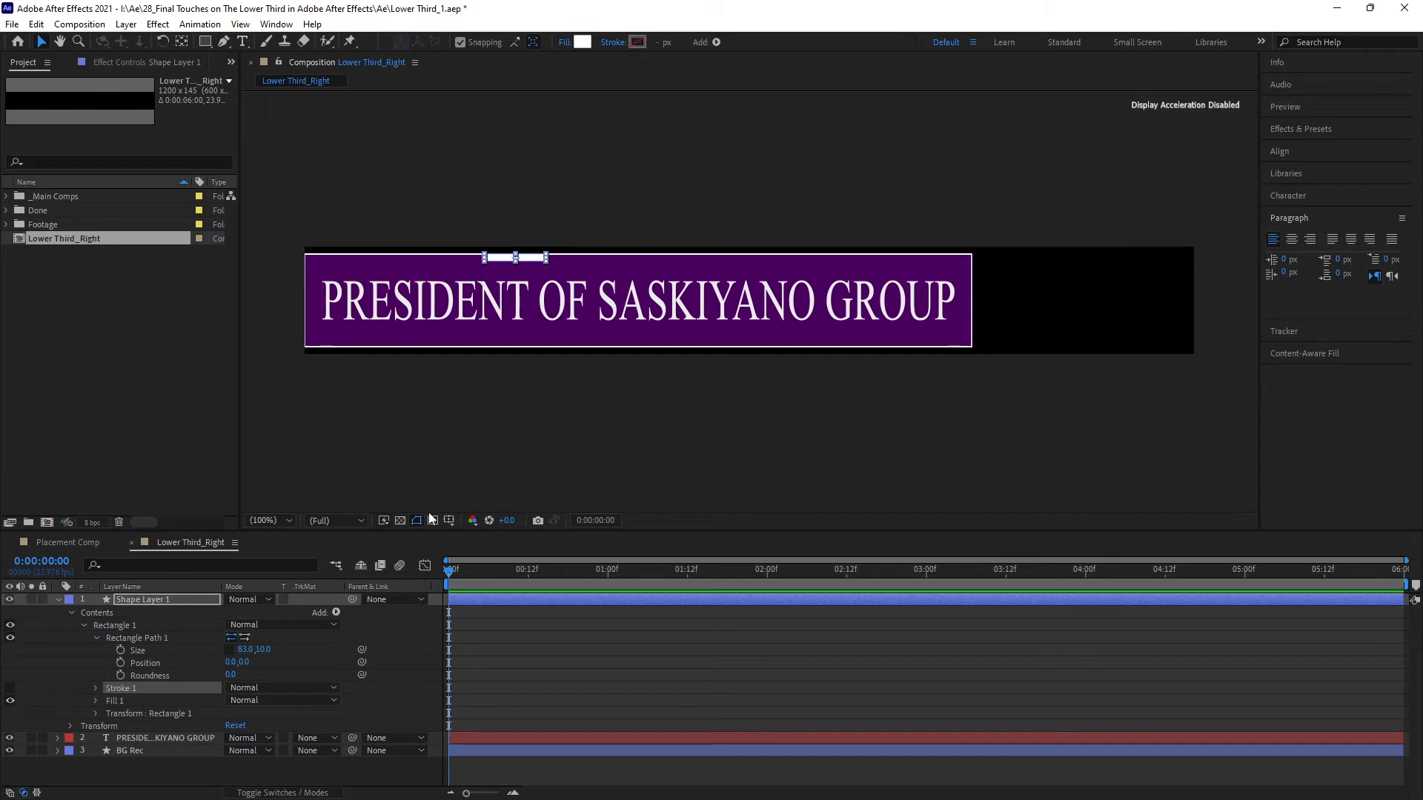
pyautogui.click(191, 763)
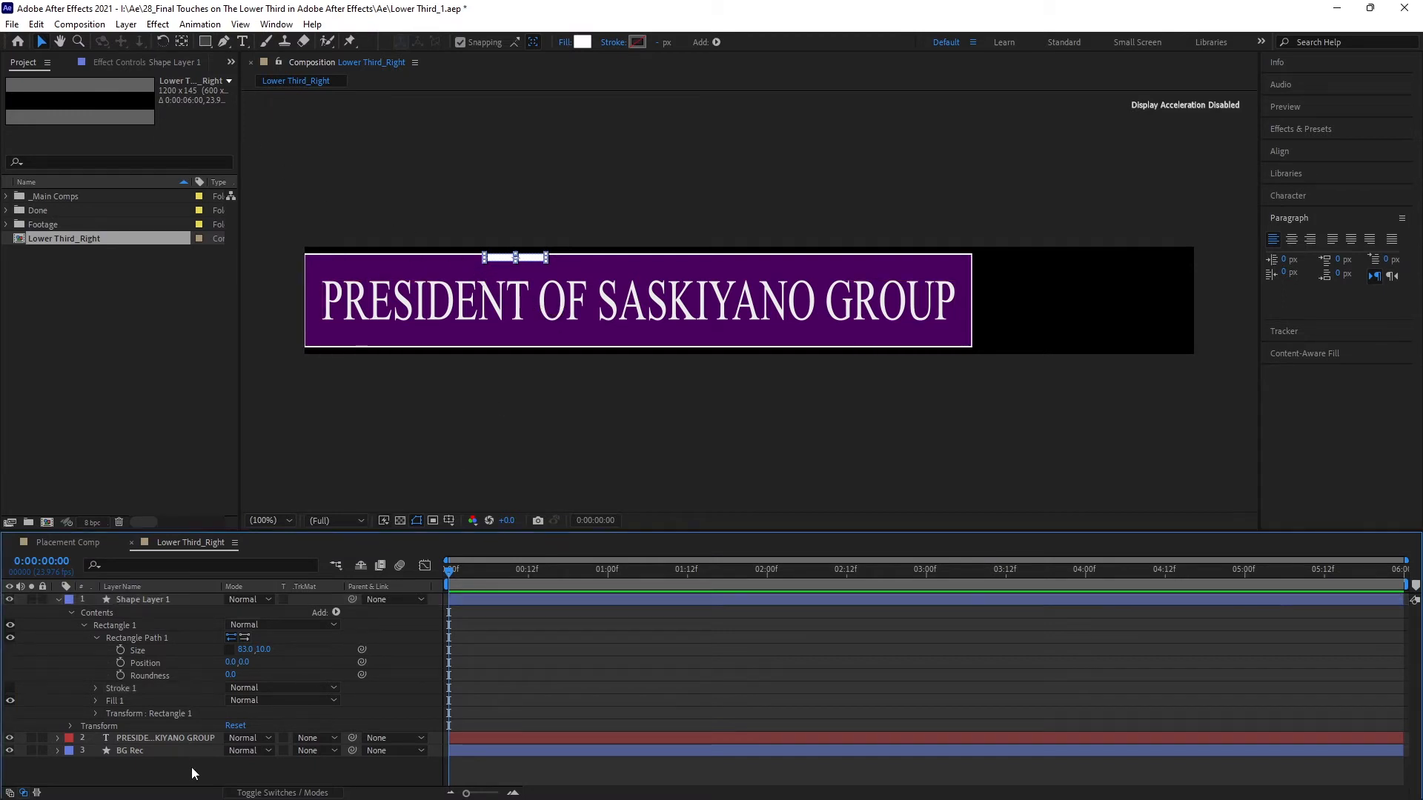
# Step: Centre the small rectangle's anchor point in the shape, then snap it to the rectangle's lower-left corner
pyautogui.click(145, 600)
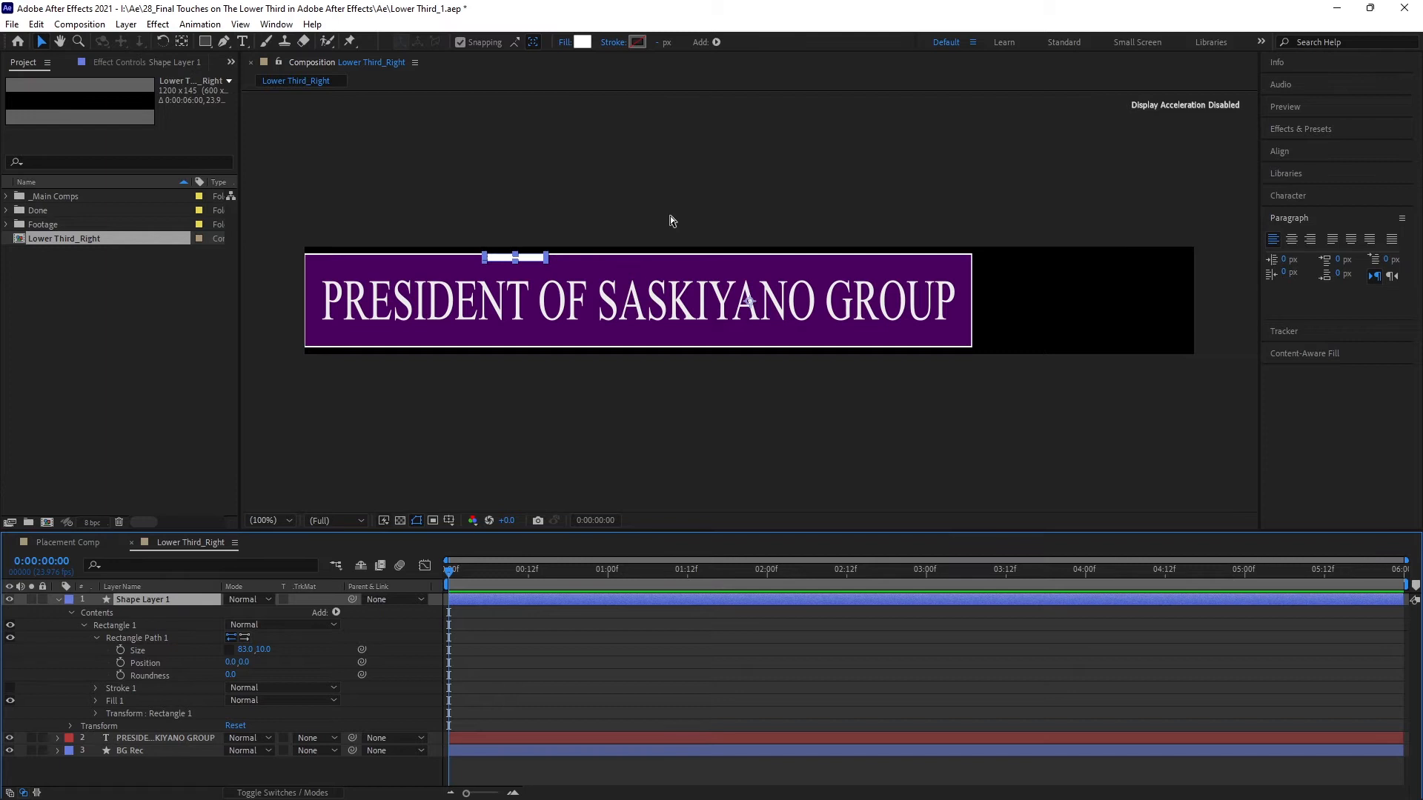
pyautogui.hotkey('ctrl', 'alt', 'Home')
pyautogui.press('y')
pyautogui.press('.')
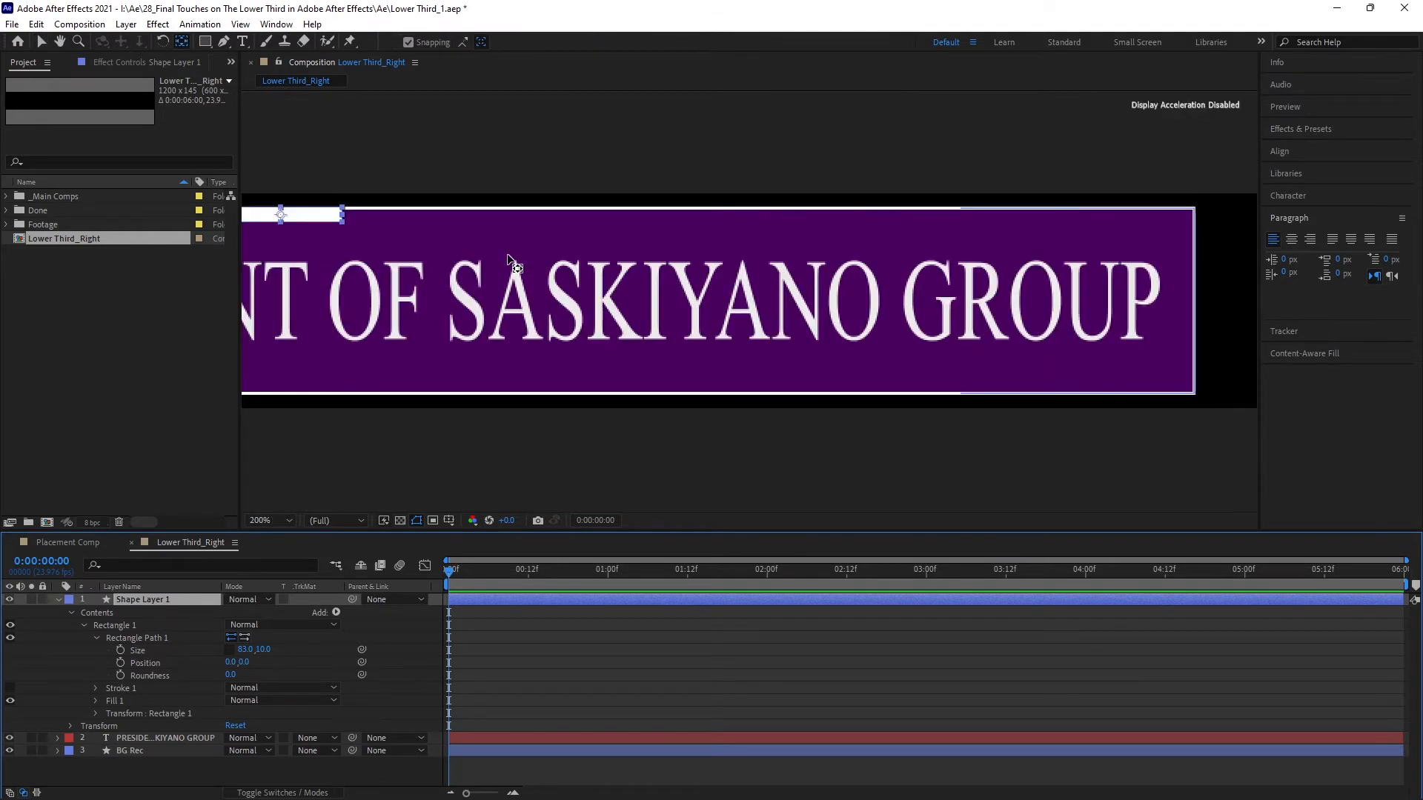
pyautogui.moveTo(368, 261); pyautogui.dragTo(708, 290)
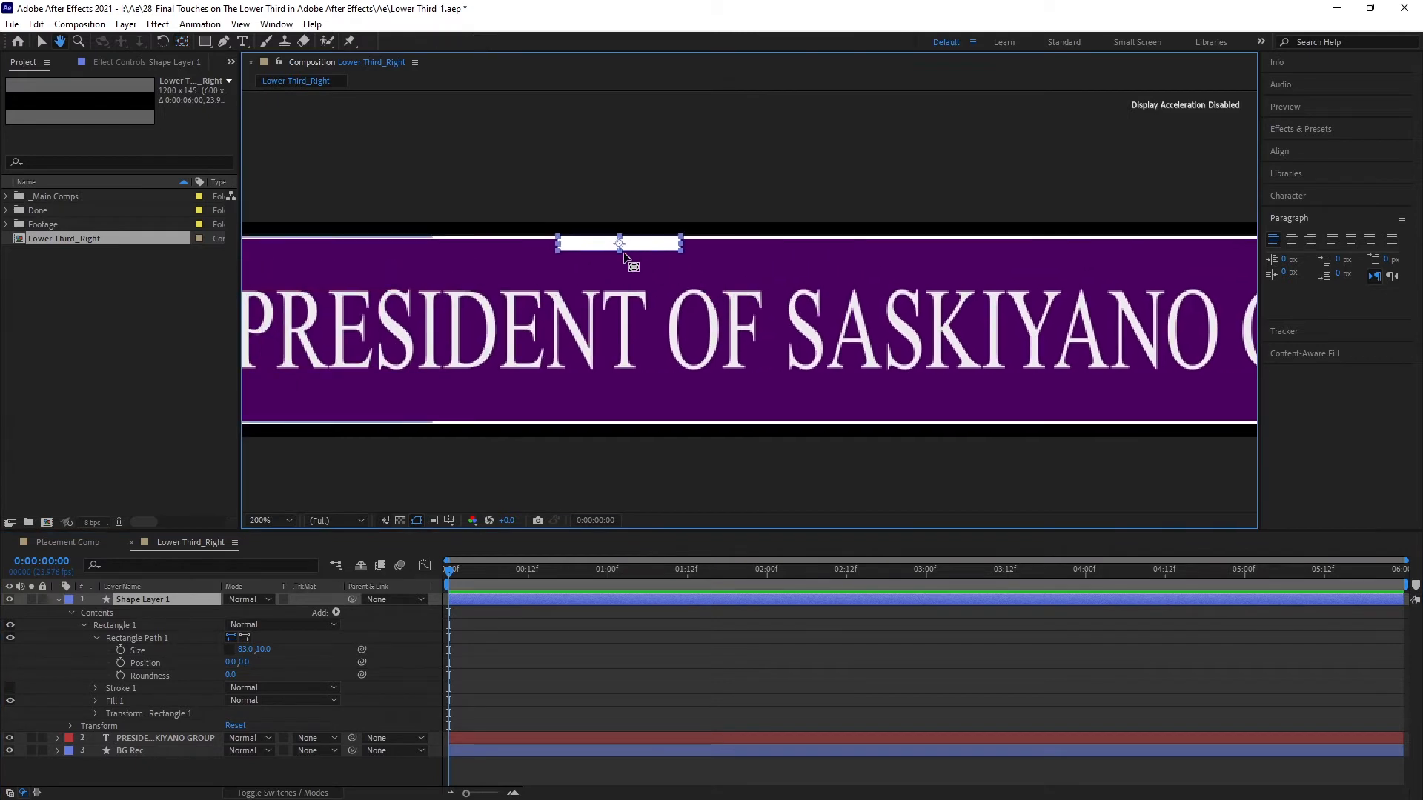
pyautogui.press('.')
pyautogui.moveTo(484, 245); pyautogui.dragTo(639, 243)
pyautogui.moveTo(617, 189); pyautogui.dragTo(525, 201)
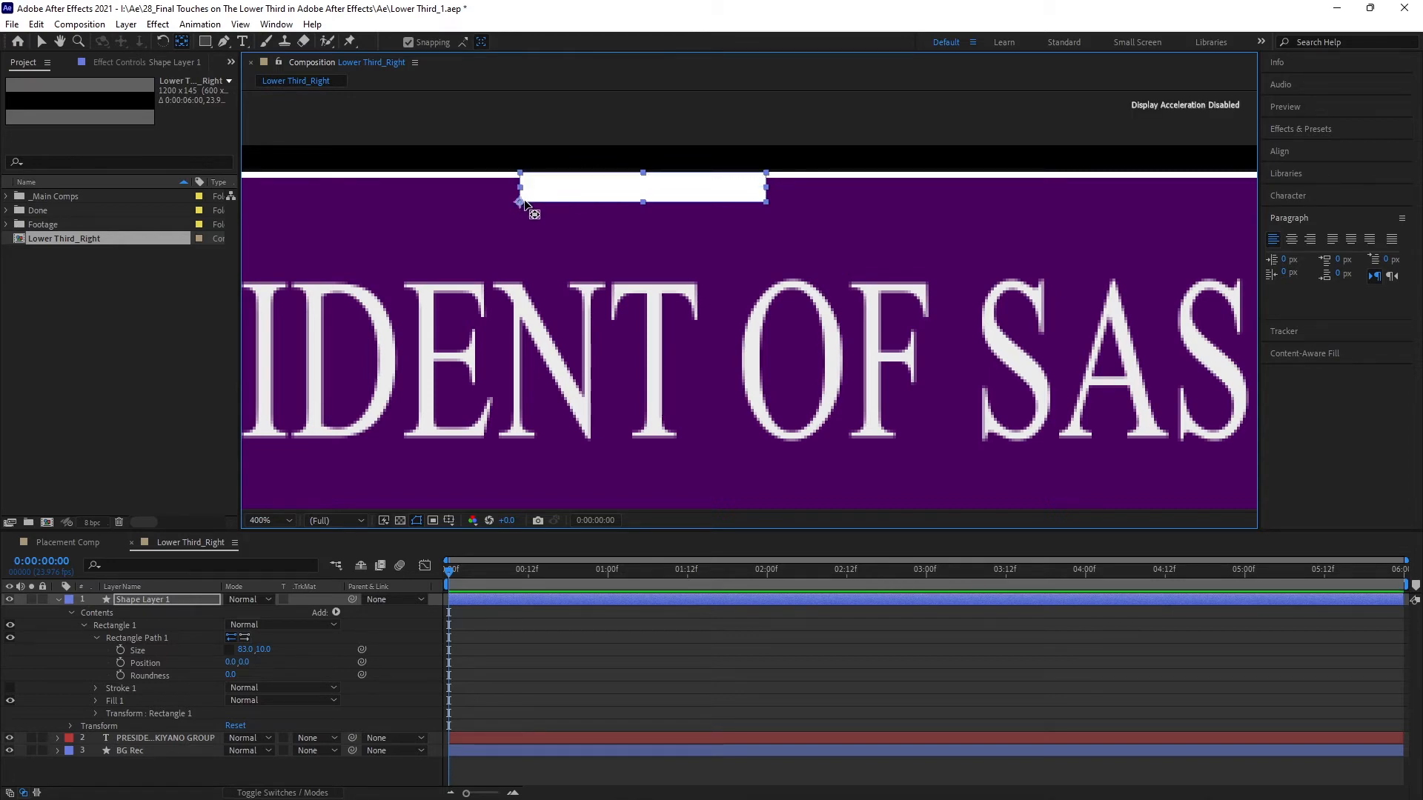
pyautogui.press('v')
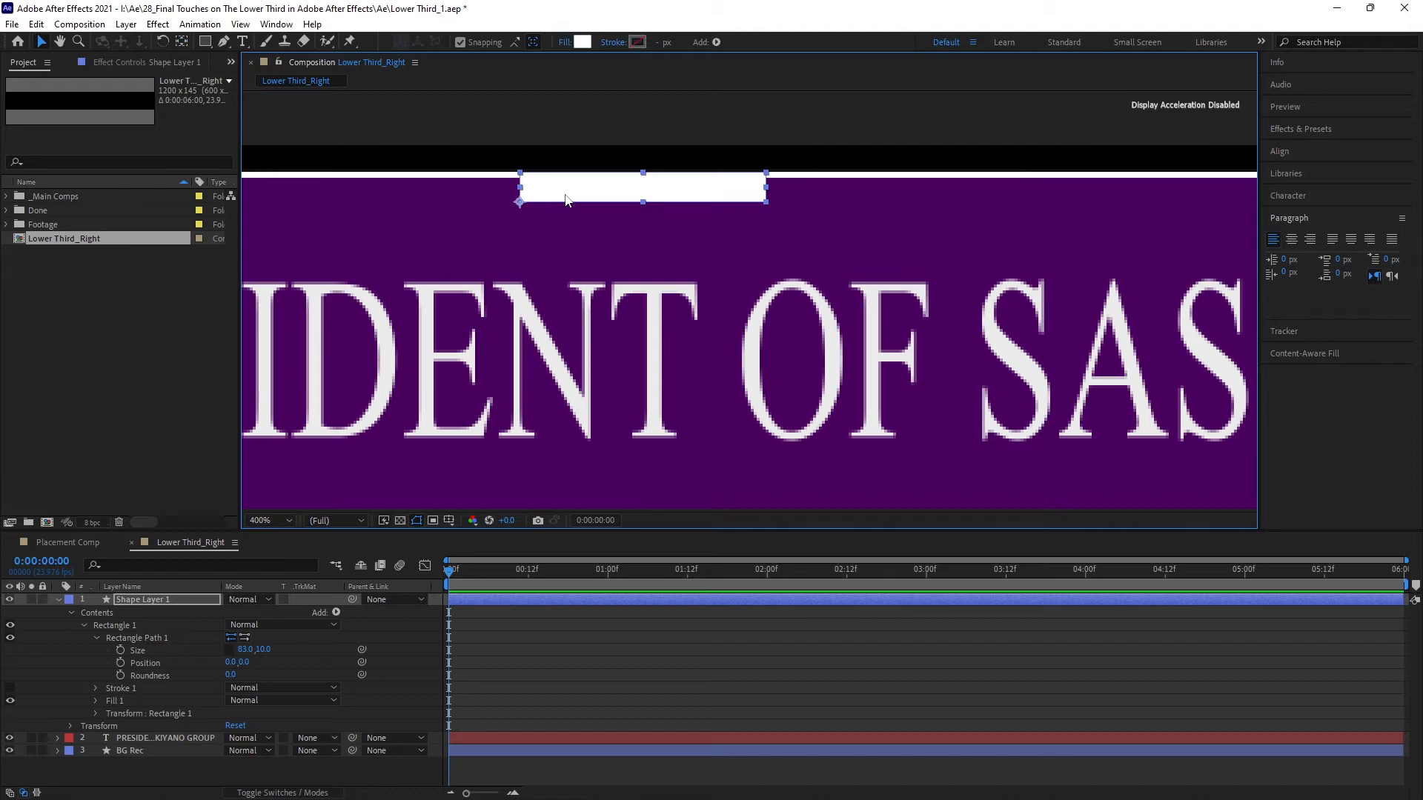
# Step: Move the white rectangle down to the purple bar's lower edge and snap its anchor point to its upper-left corner
pyautogui.moveTo(544, 191); pyautogui.dragTo(590, 419)
pyautogui.scroll(-1, 542, 433)
pyautogui.scroll(2, 591, 419)
pyautogui.press('y')
pyautogui.moveTo(614, 363); pyautogui.dragTo(613, 332)
pyautogui.press('v')
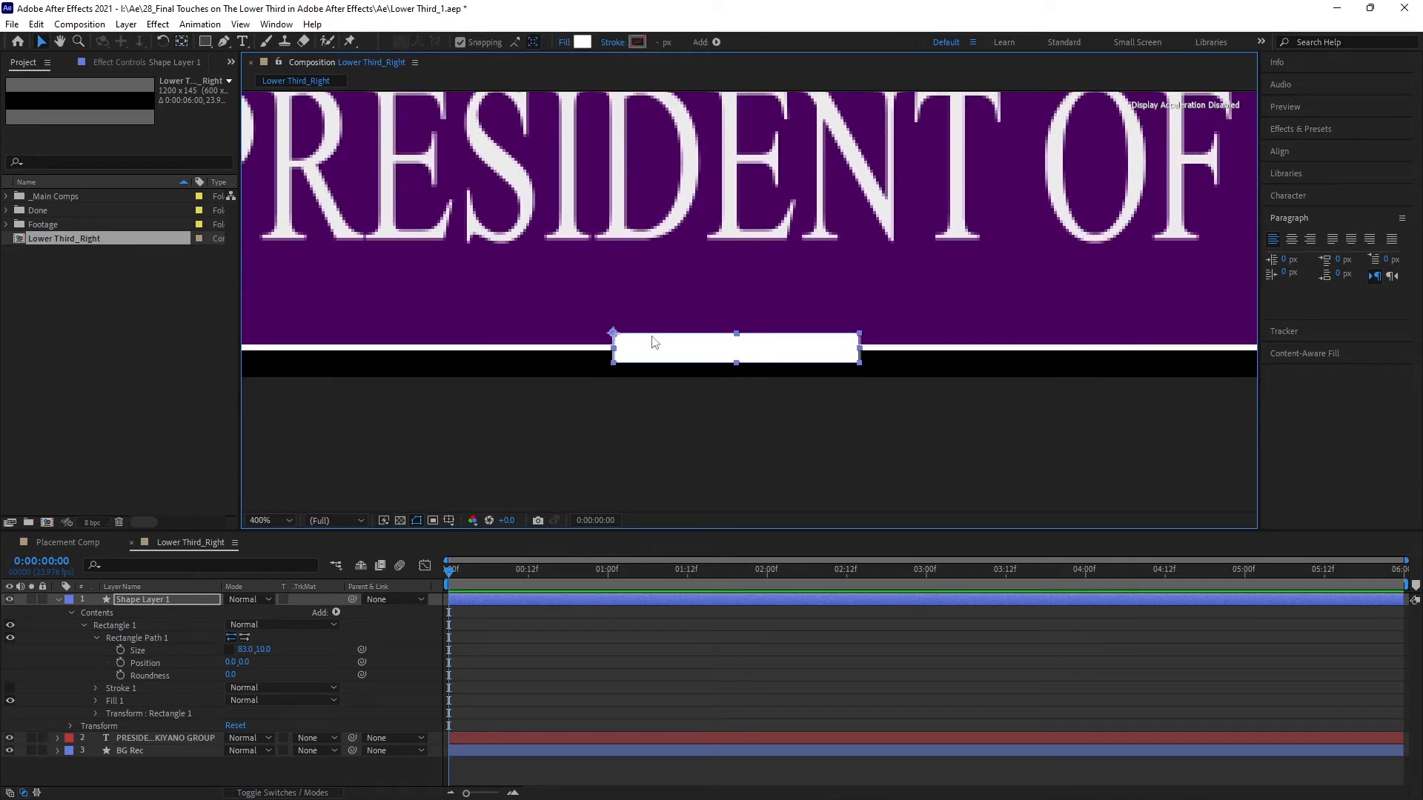
# Step: Position the white rectangle just below the purple bar so its upper edge meets the bar's lower outline
pyautogui.moveTo(635, 343); pyautogui.dragTo(635, 352)
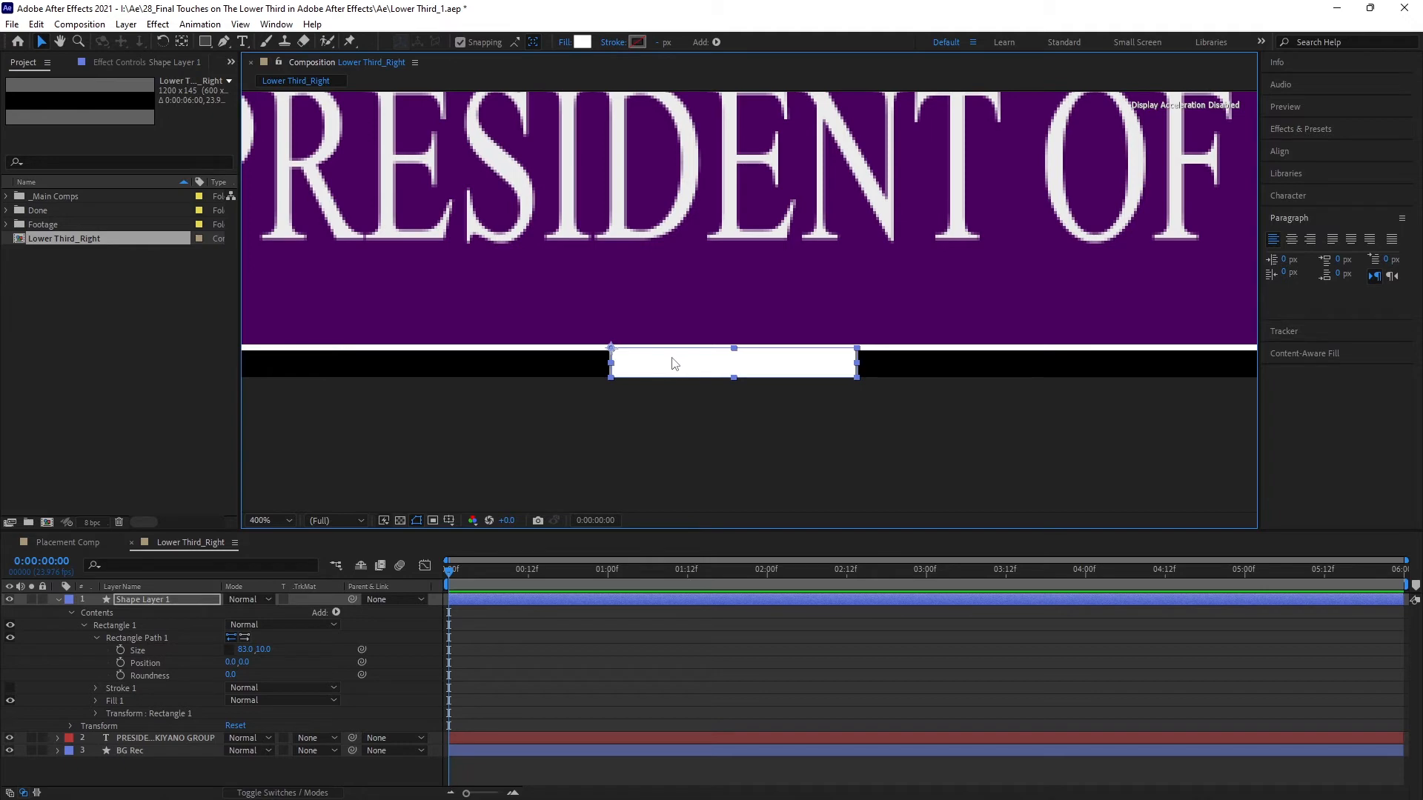
pyautogui.moveTo(577, 307); pyautogui.dragTo(739, 299)
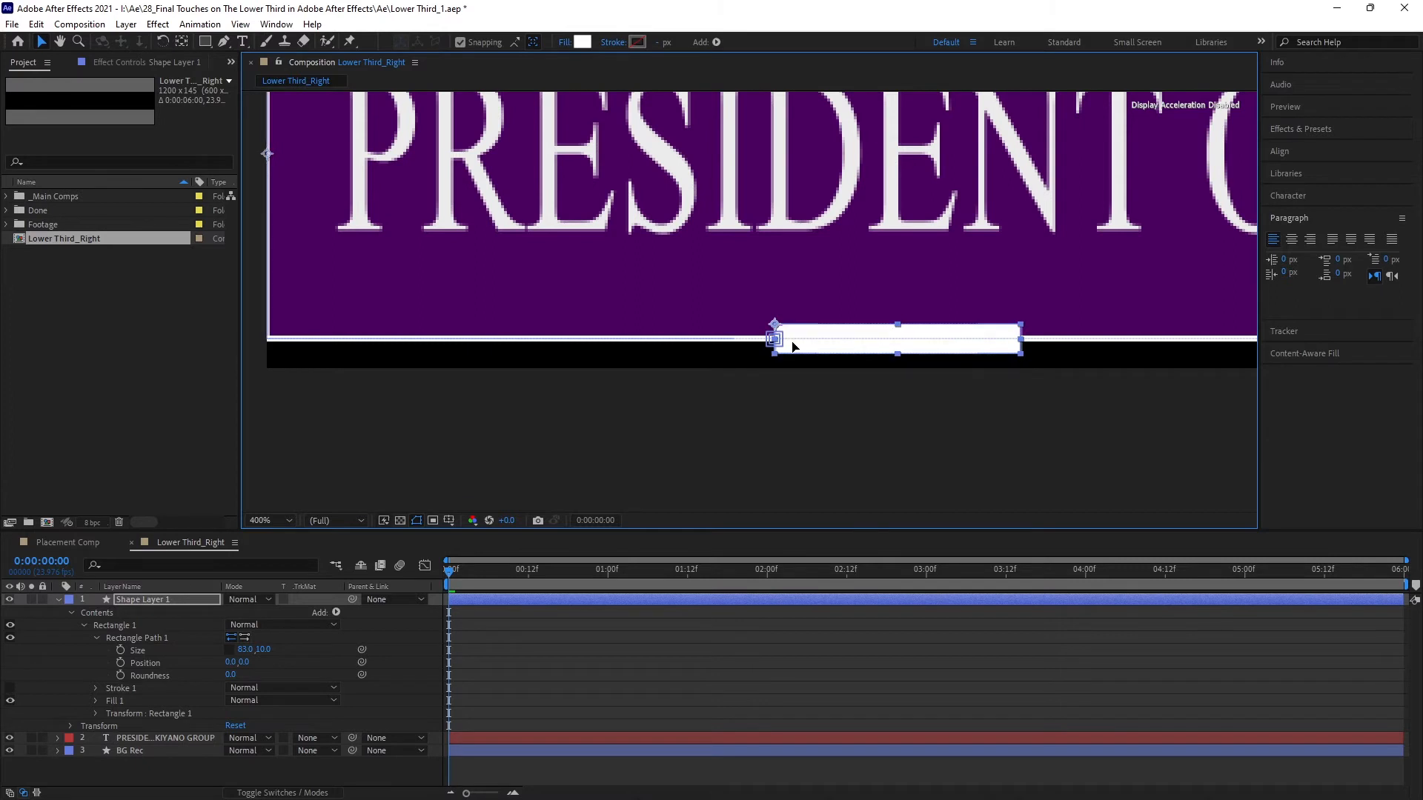
pyautogui.press('Left')
pyautogui.press('Left')
pyautogui.press('Left')
pyautogui.press('Left')
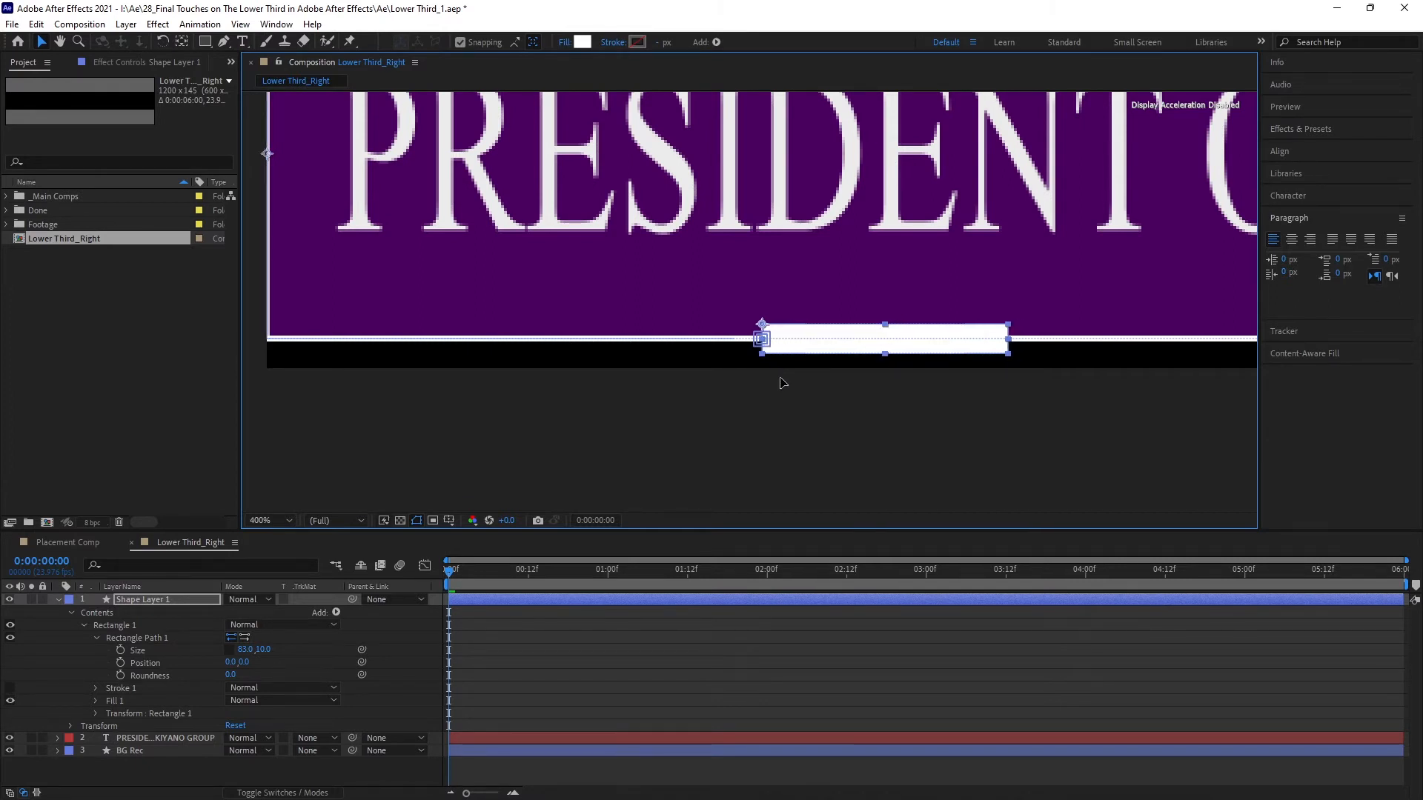
pyautogui.press('Left')
pyautogui.press('Left')
pyautogui.press('Left')
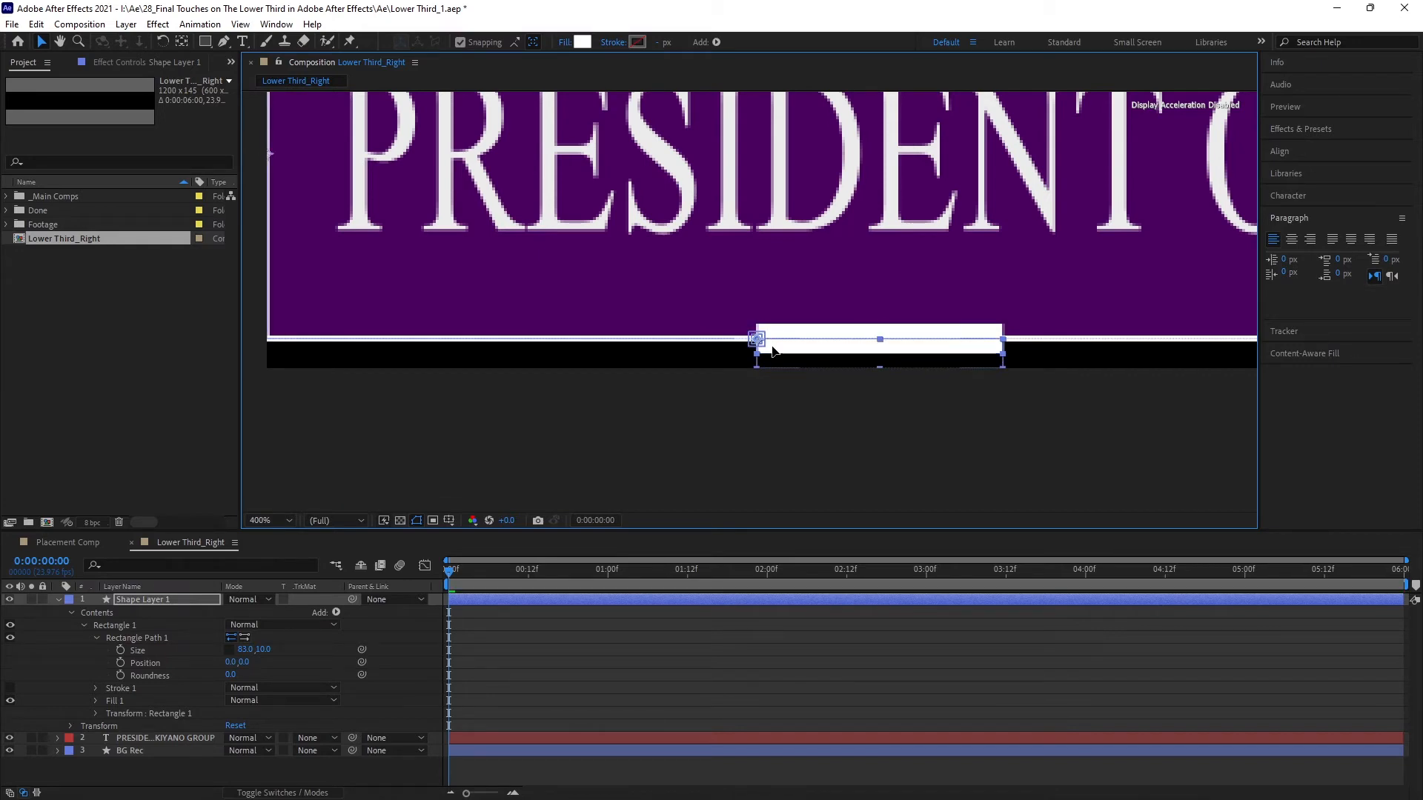
pyautogui.press('Down')
pyautogui.press('Down')
pyautogui.press('Down')
pyautogui.press('Down')
pyautogui.press('Down')
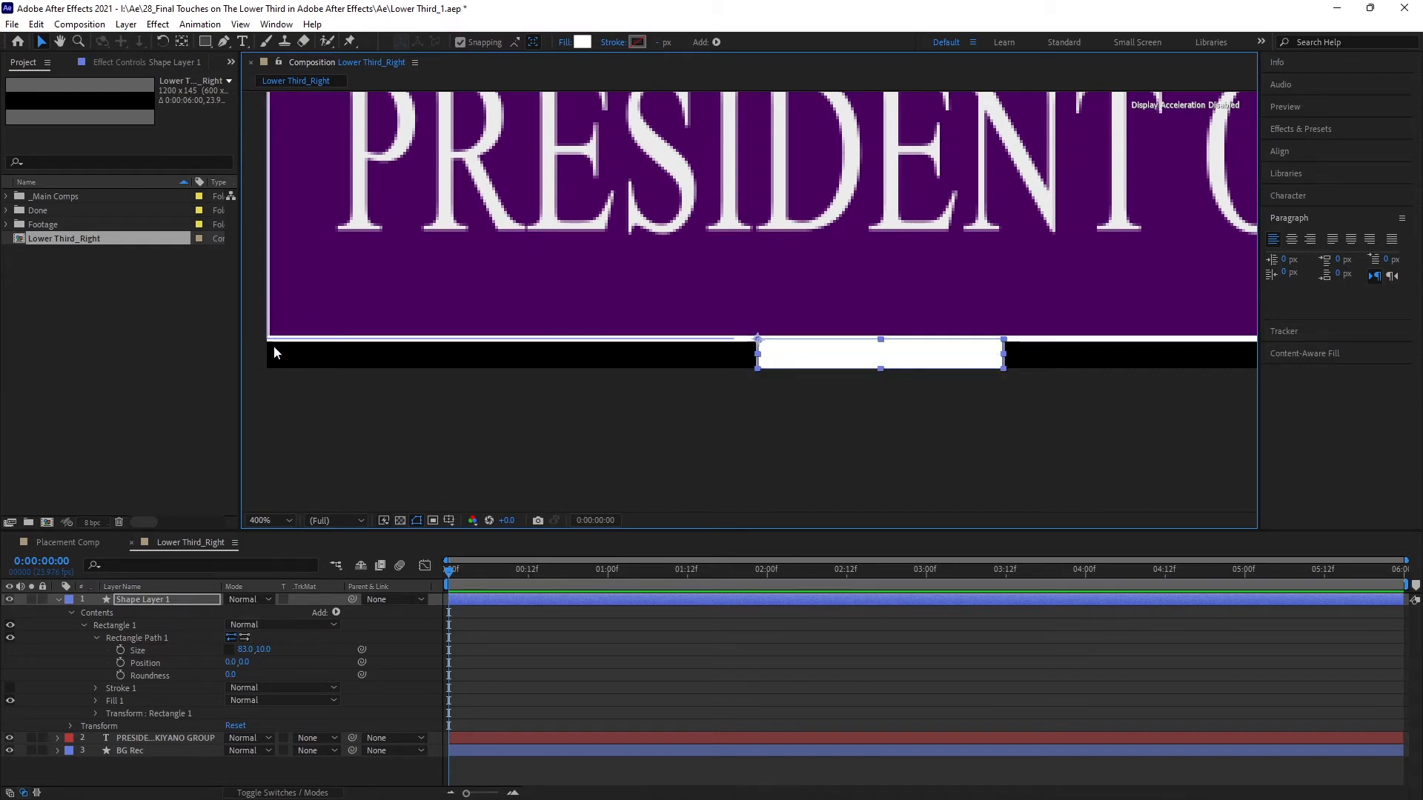
# Step: Align the white rectangle to the composition's left edge
pyautogui.click(1331, 152)
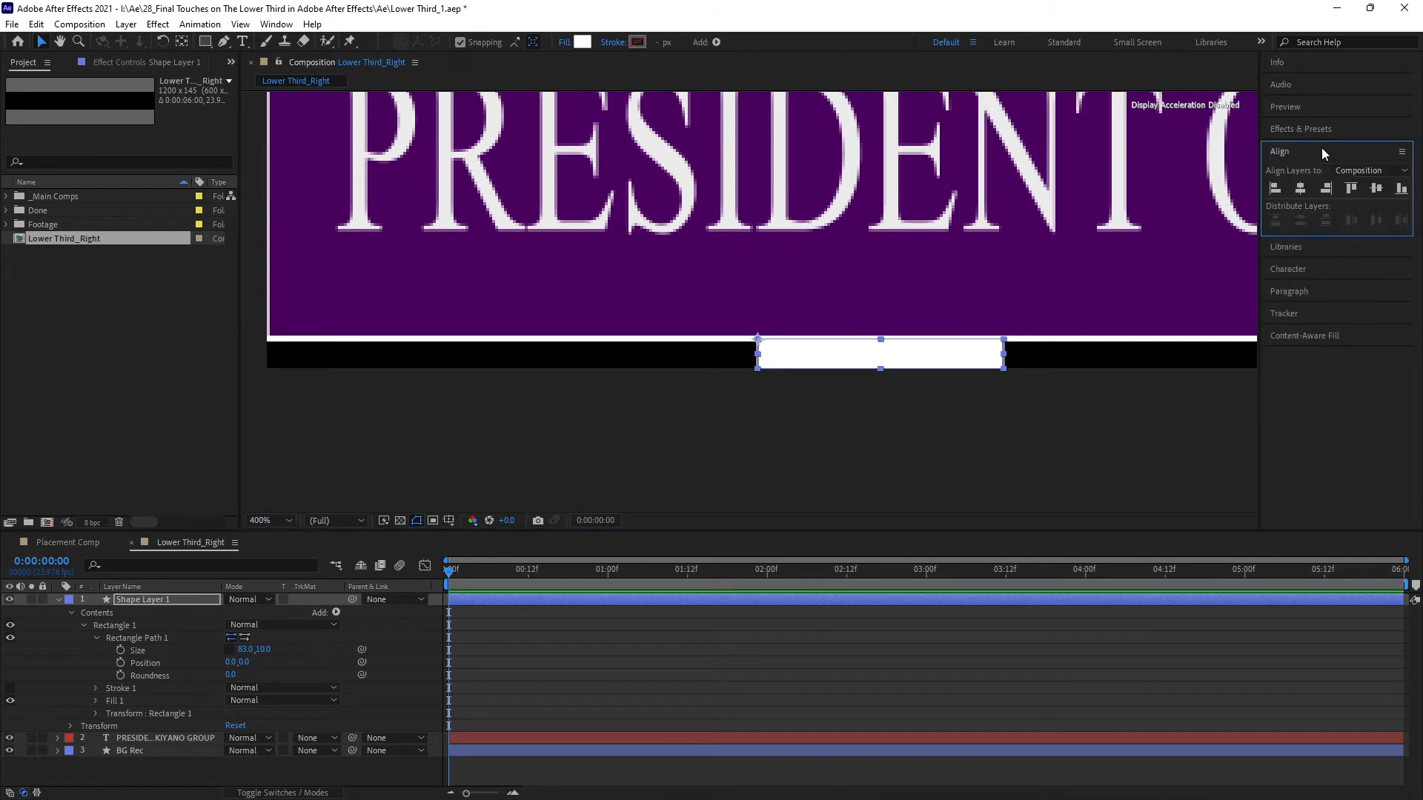
pyautogui.click(1274, 189)
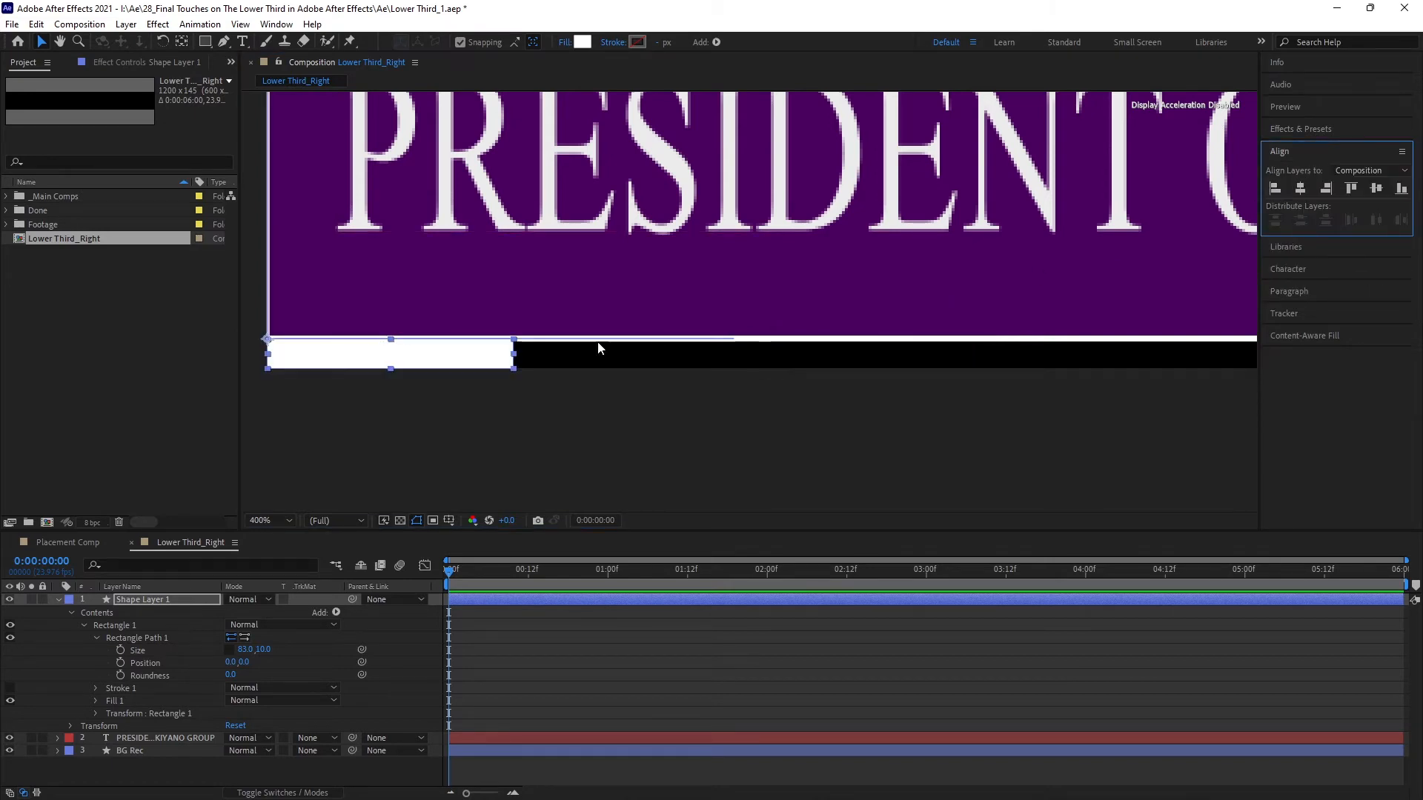
pyautogui.click(275, 518)
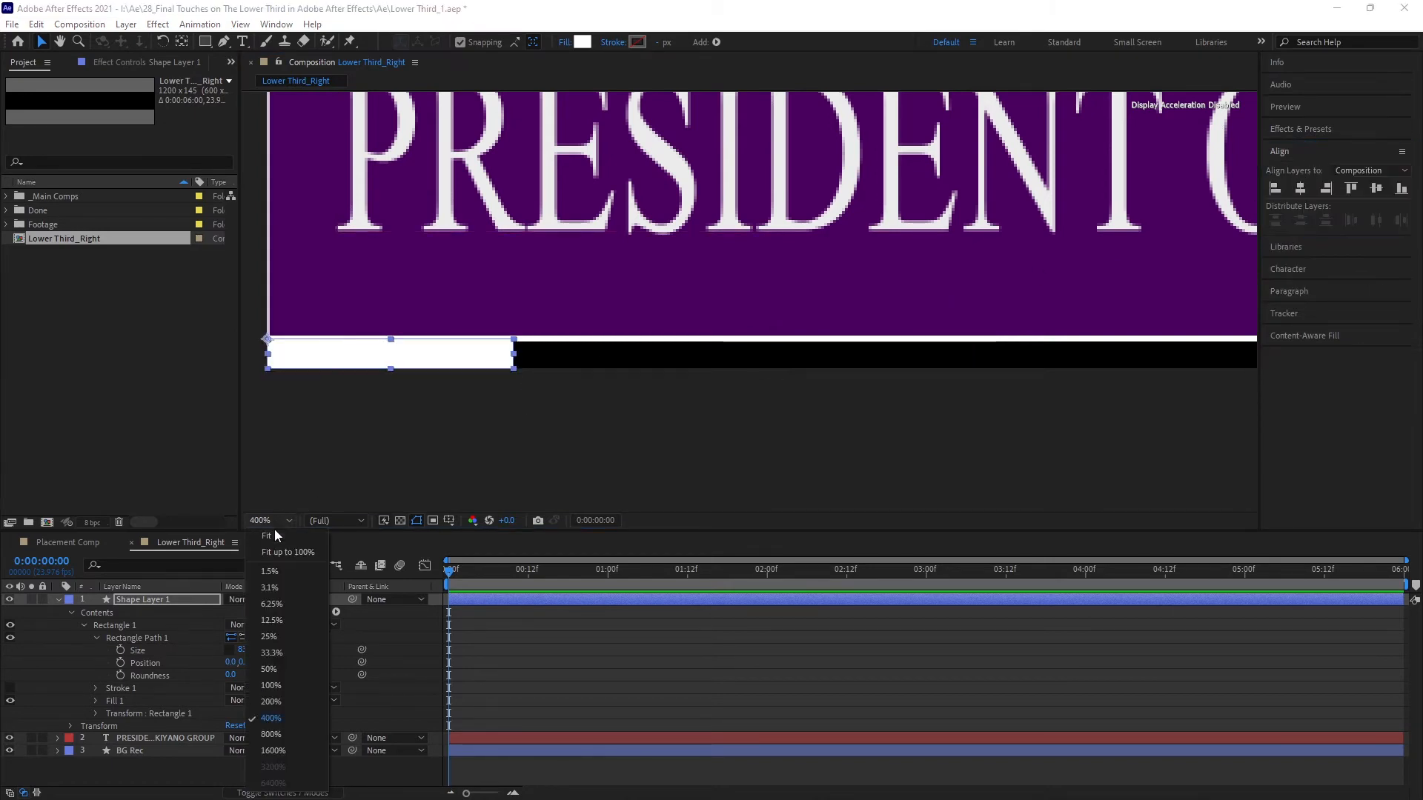
pyautogui.click(286, 560)
# Step: Rename the white rectangle's layer as Lil Rec
pyautogui.click(155, 600)
pyautogui.press('Return')
pyautogui.write('Lil Rec')
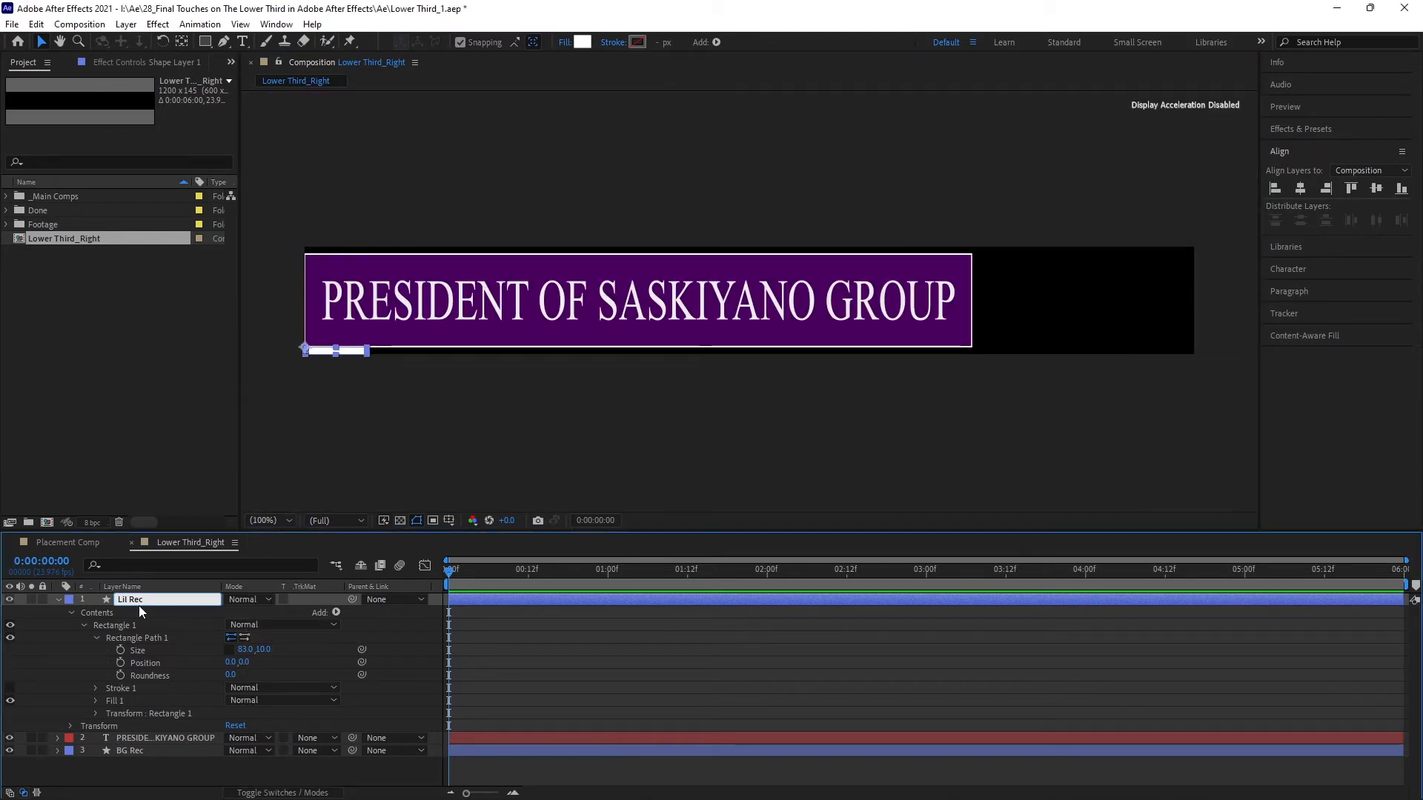
pyautogui.press('Return')
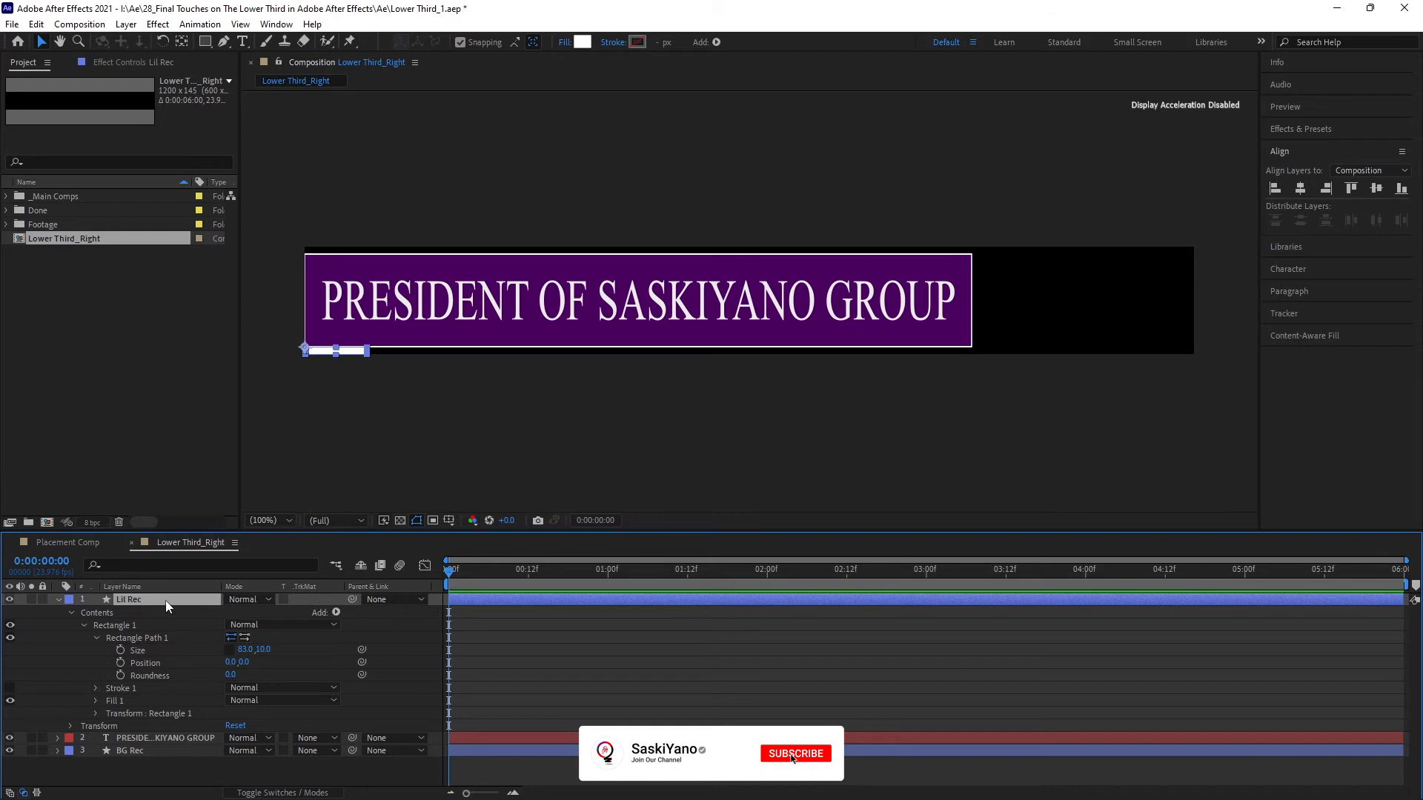
# Step: Animate Lil Rec's Position with a keyframe of 0.0, 135.0 at the first frame and 414.0, 135.0 at 0:00:05:23
pyautogui.press('p')
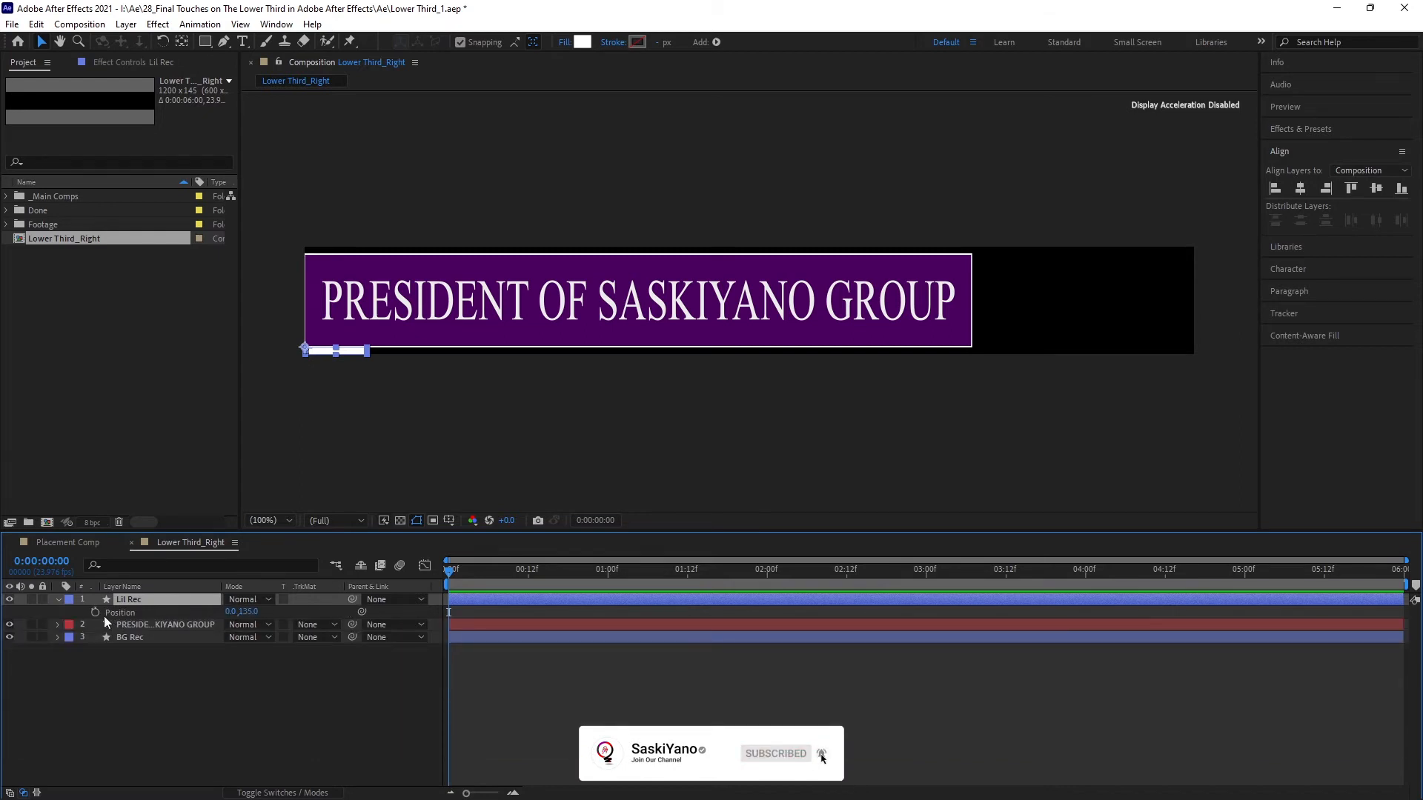
pyautogui.hotkey('alt', 'shift', 'p')
pyautogui.moveTo(450, 573); pyautogui.dragTo(1407, 617)
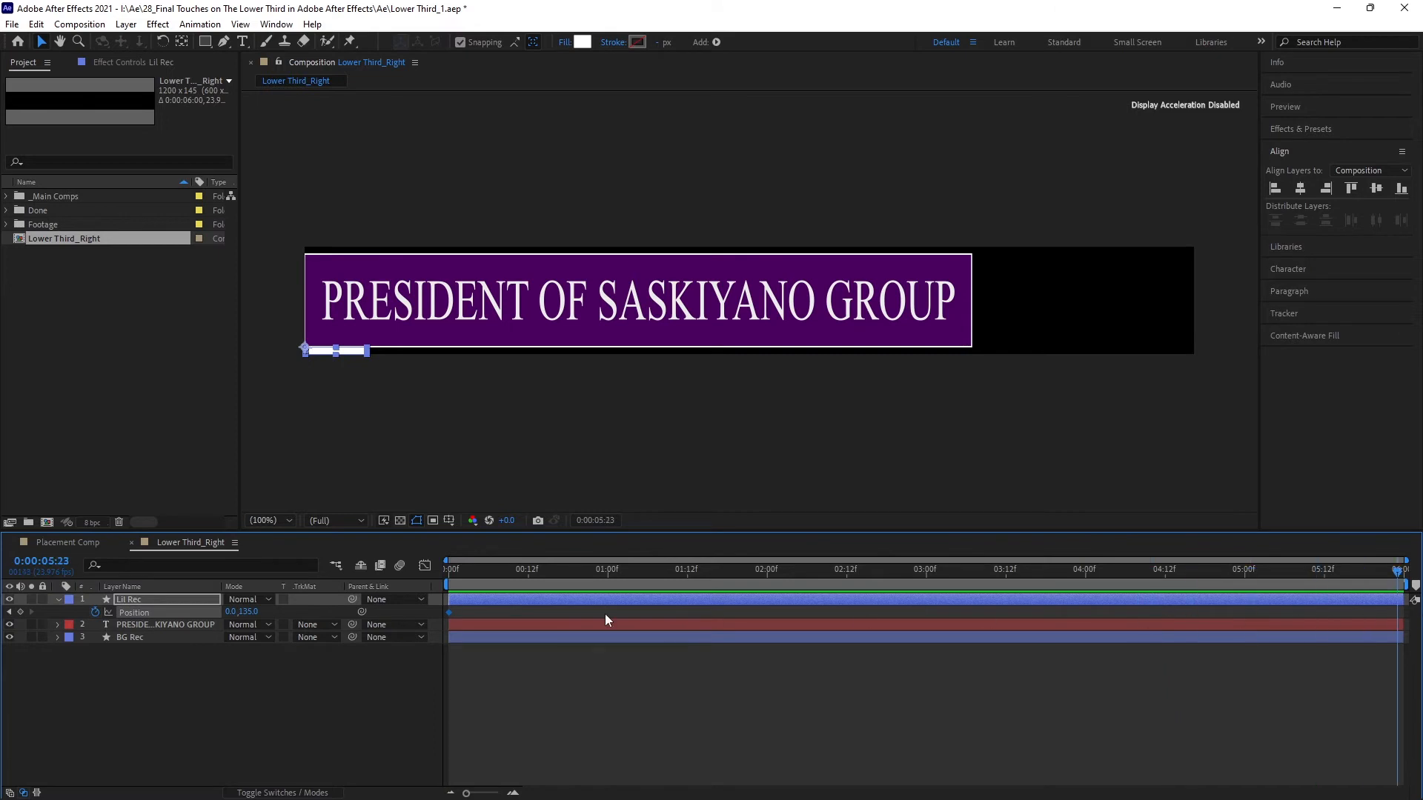
pyautogui.moveTo(231, 613); pyautogui.dragTo(535, 612)
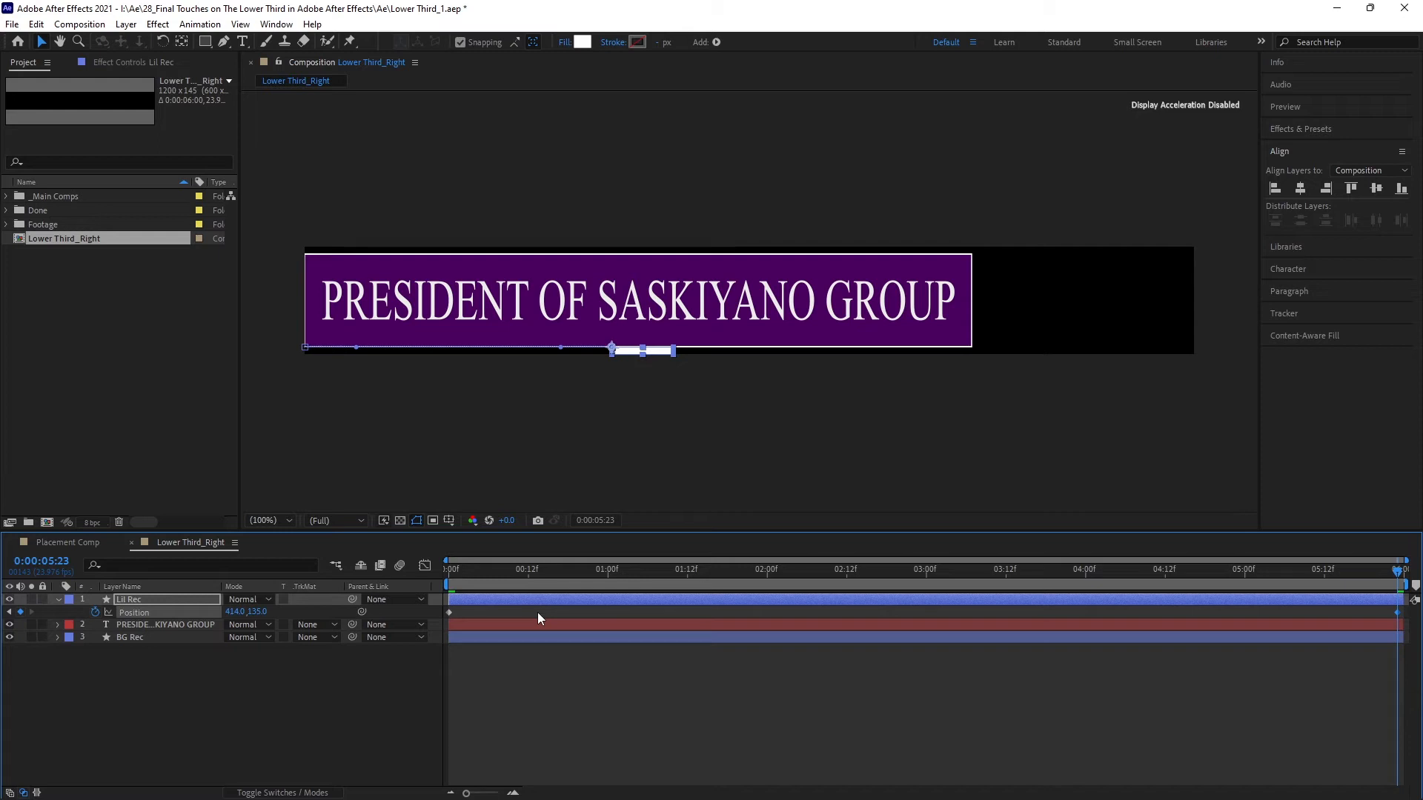
# Step: Remove the stroke from the BG Rec layer and collapse the Lil Rec layer's properties
pyautogui.click(157, 624)
pyautogui.press('q')
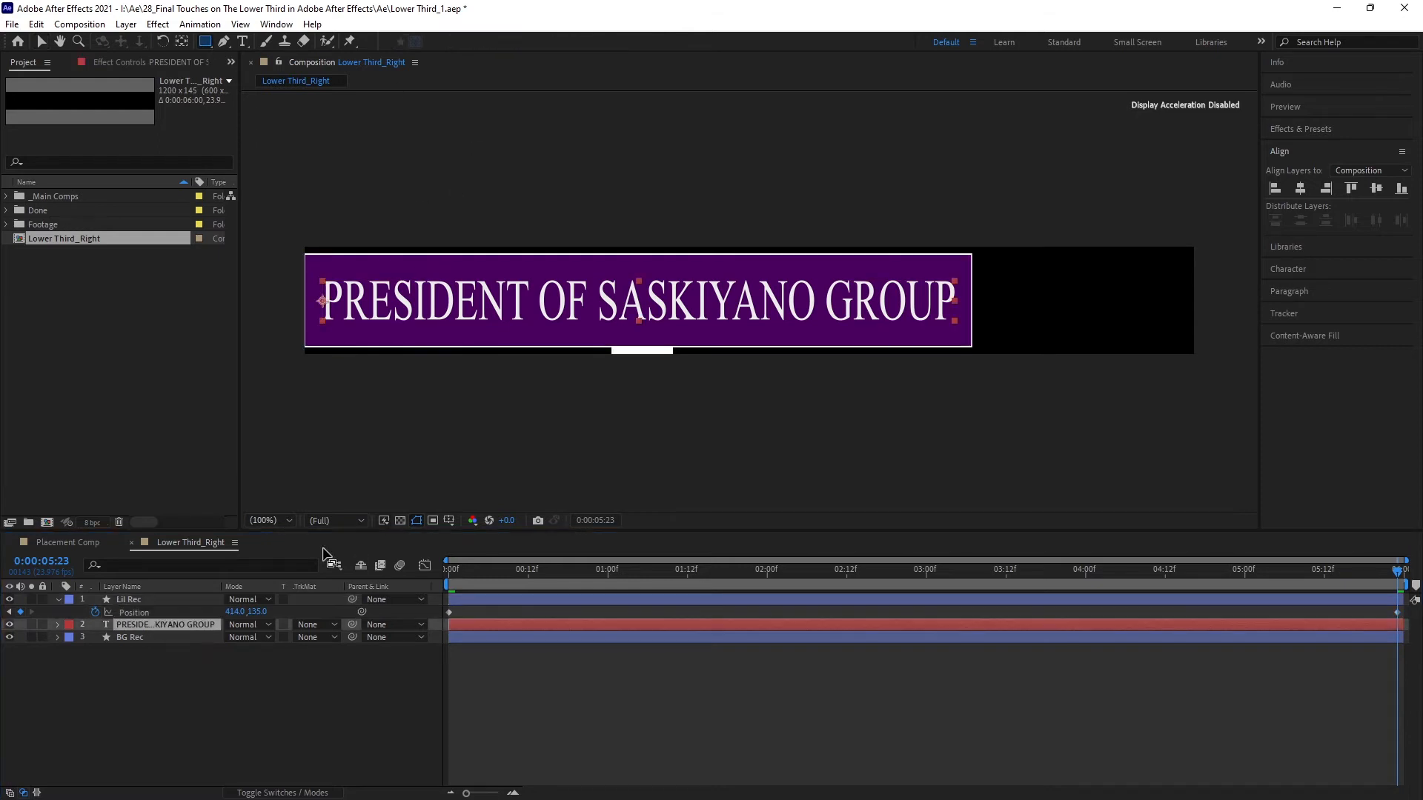
pyautogui.click(156, 638)
pyautogui.click(495, 42)
pyautogui.click(633, 365)
pyautogui.click(679, 453)
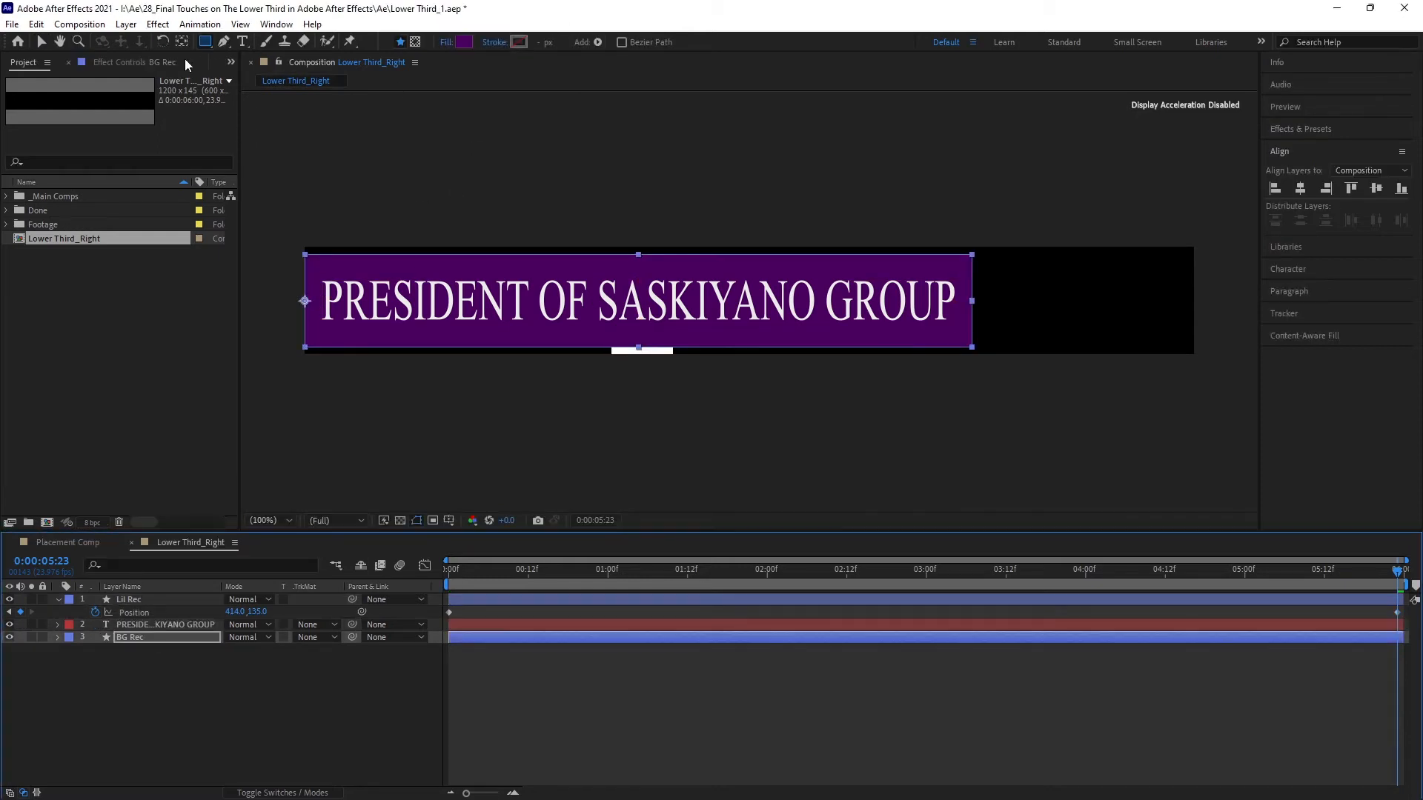
pyautogui.click(42, 42)
pyautogui.click(129, 599)
pyautogui.click(58, 599)
# Step: Add a white rectangle shape layer filling the whole composition, with nothing else selected
pyautogui.click(159, 699)
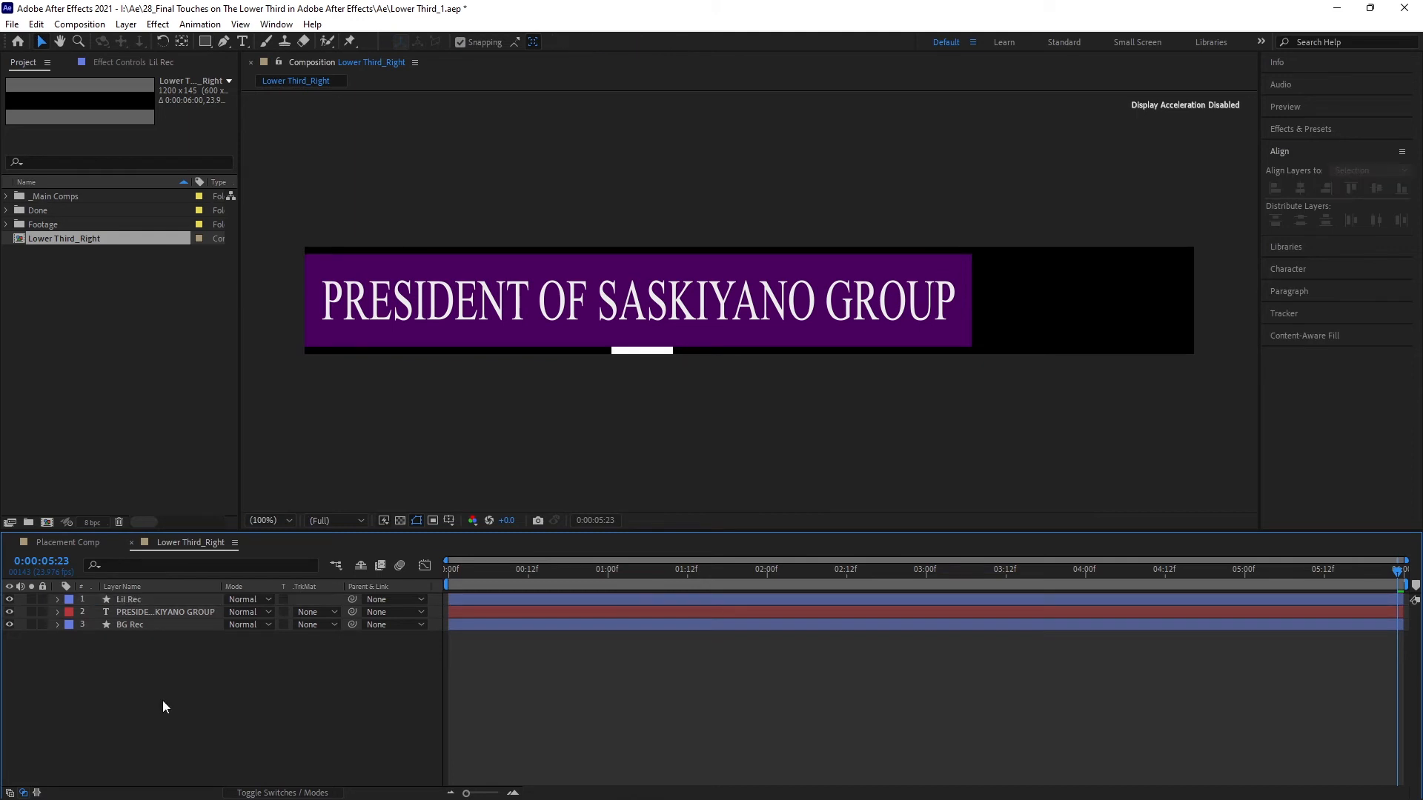
pyautogui.click(207, 42)
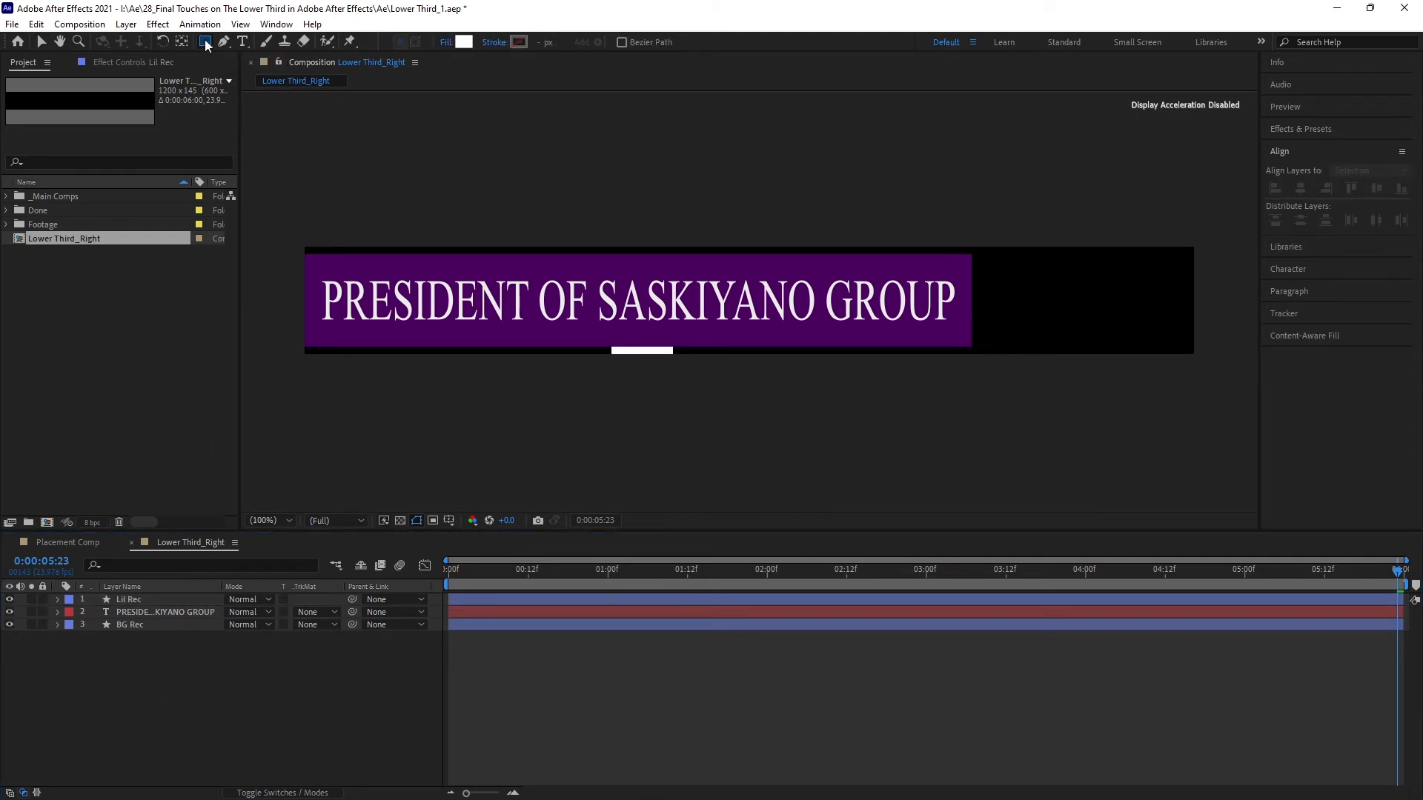
pyautogui.click(122, 672)
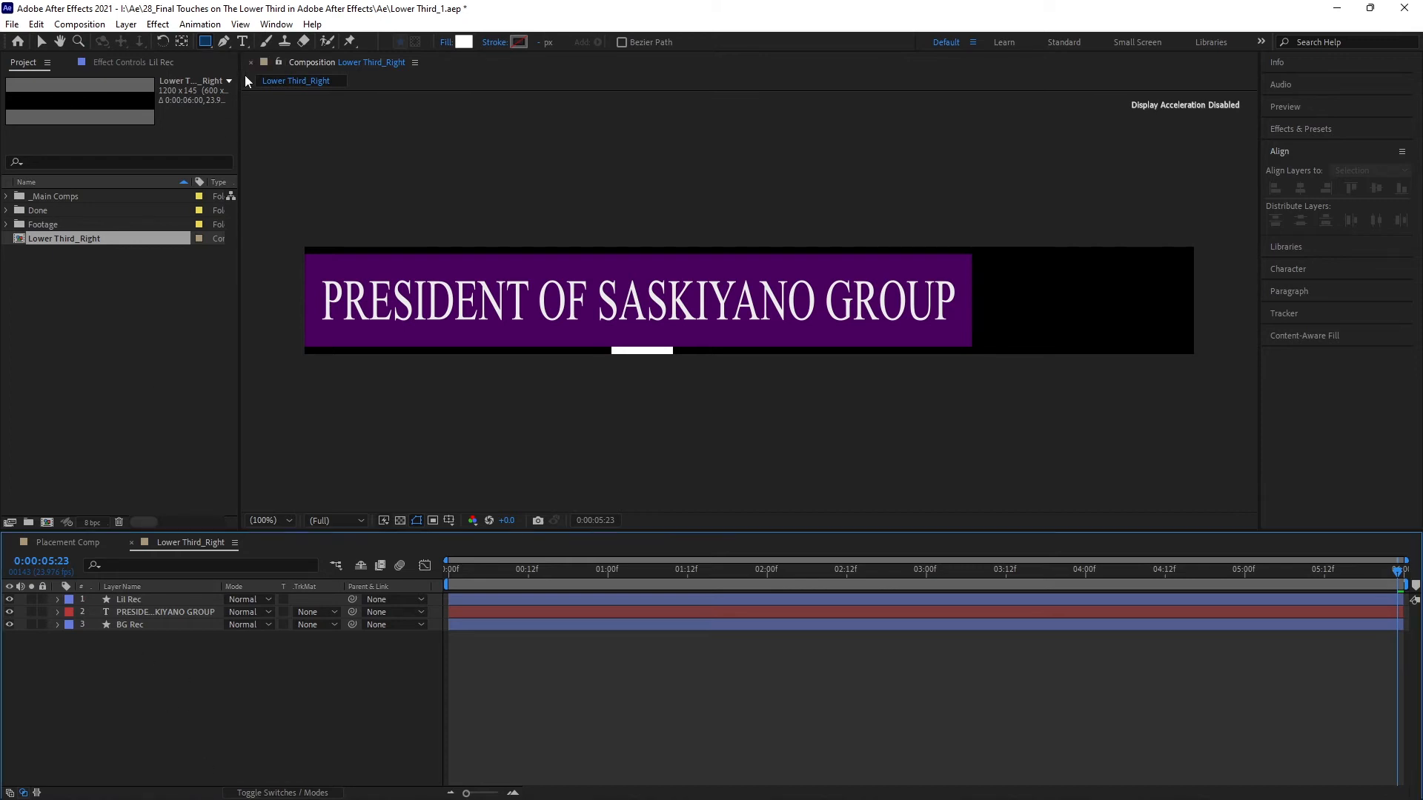
pyautogui.doubleClick(205, 42)
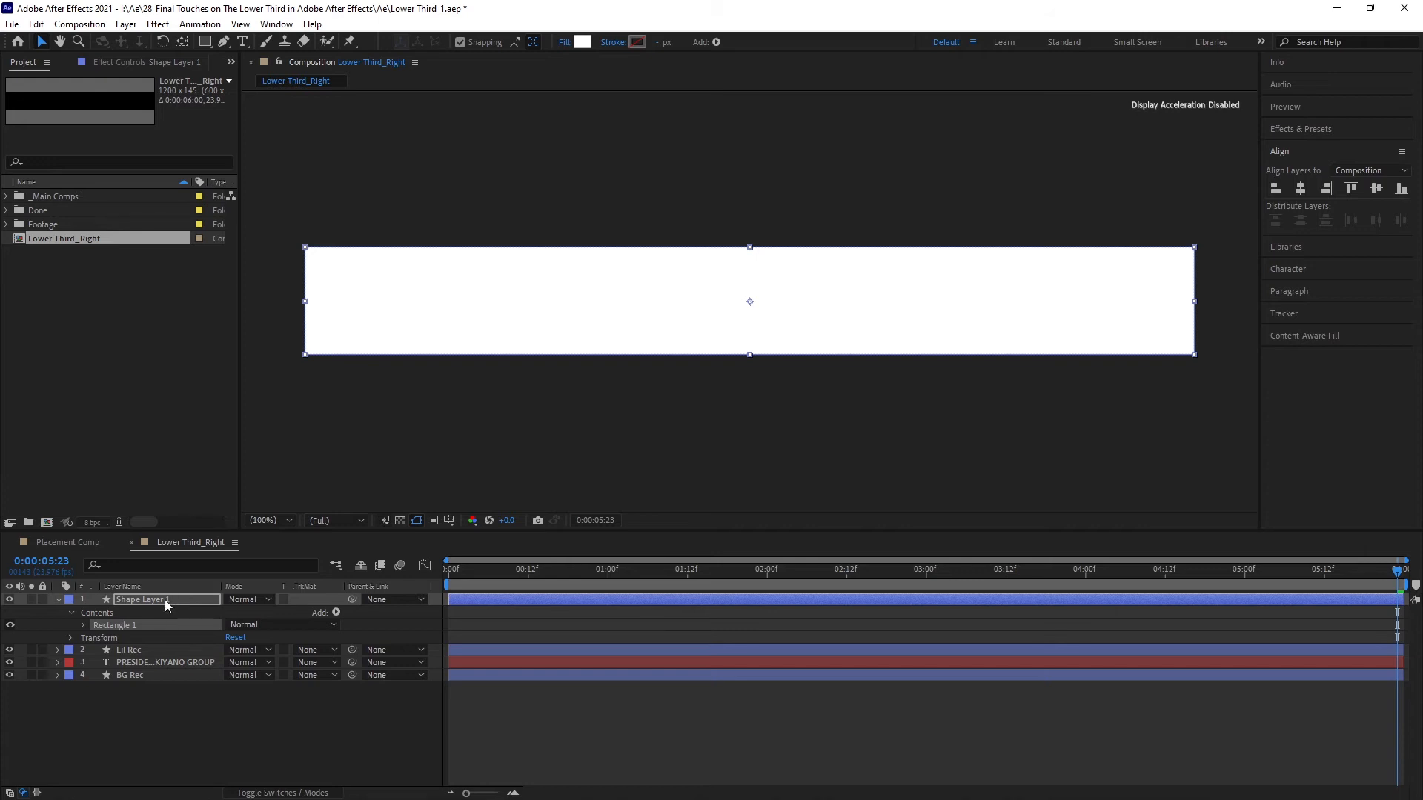
pyautogui.click(161, 701)
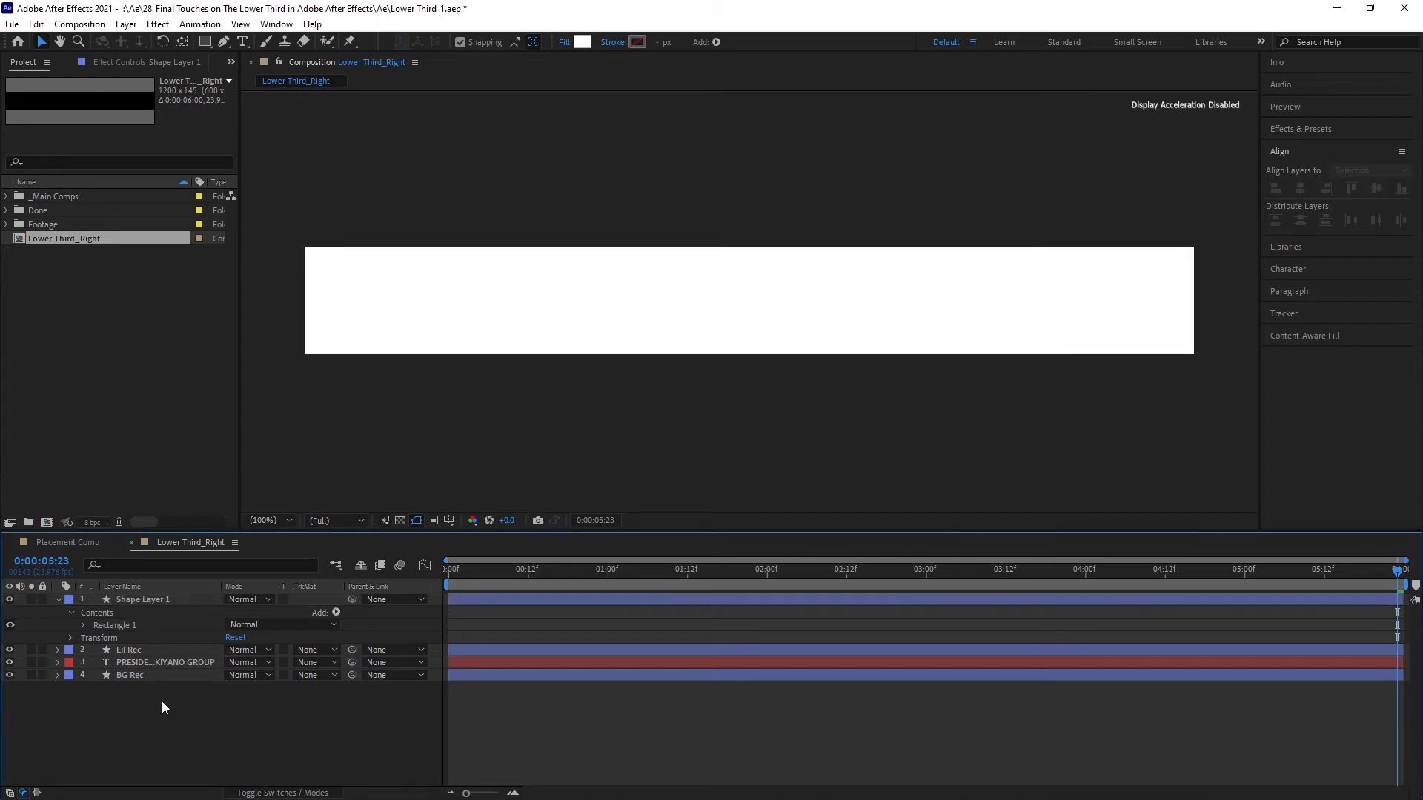
# Step: Rename the full-size white rectangle's layer as Matte_01
pyautogui.click(149, 599)
pyautogui.press('Return')
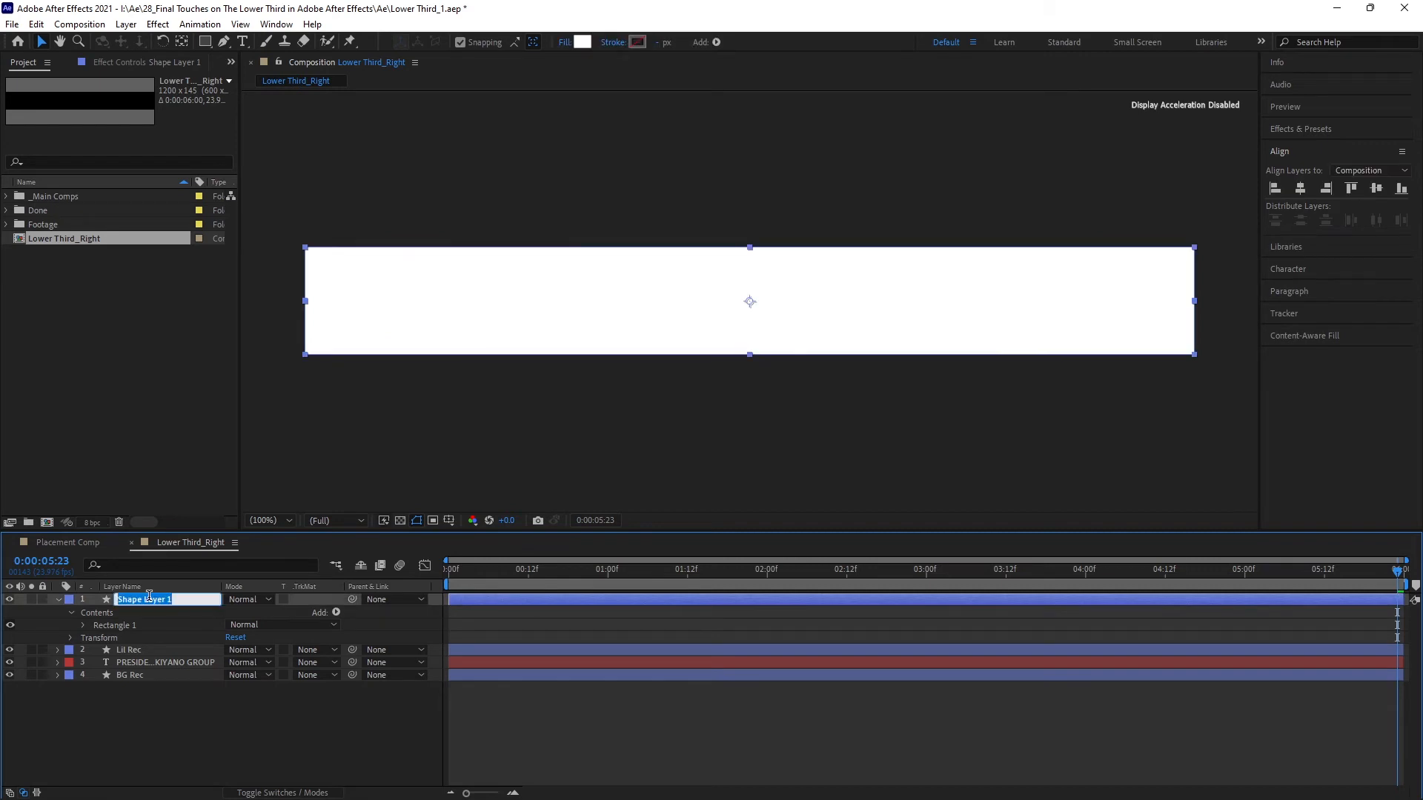
pyautogui.write('Matte_01')
pyautogui.press('Return')
# Step: Move Matte_01's anchor point to the middle of the rectangle's left edge
pyautogui.press('y')
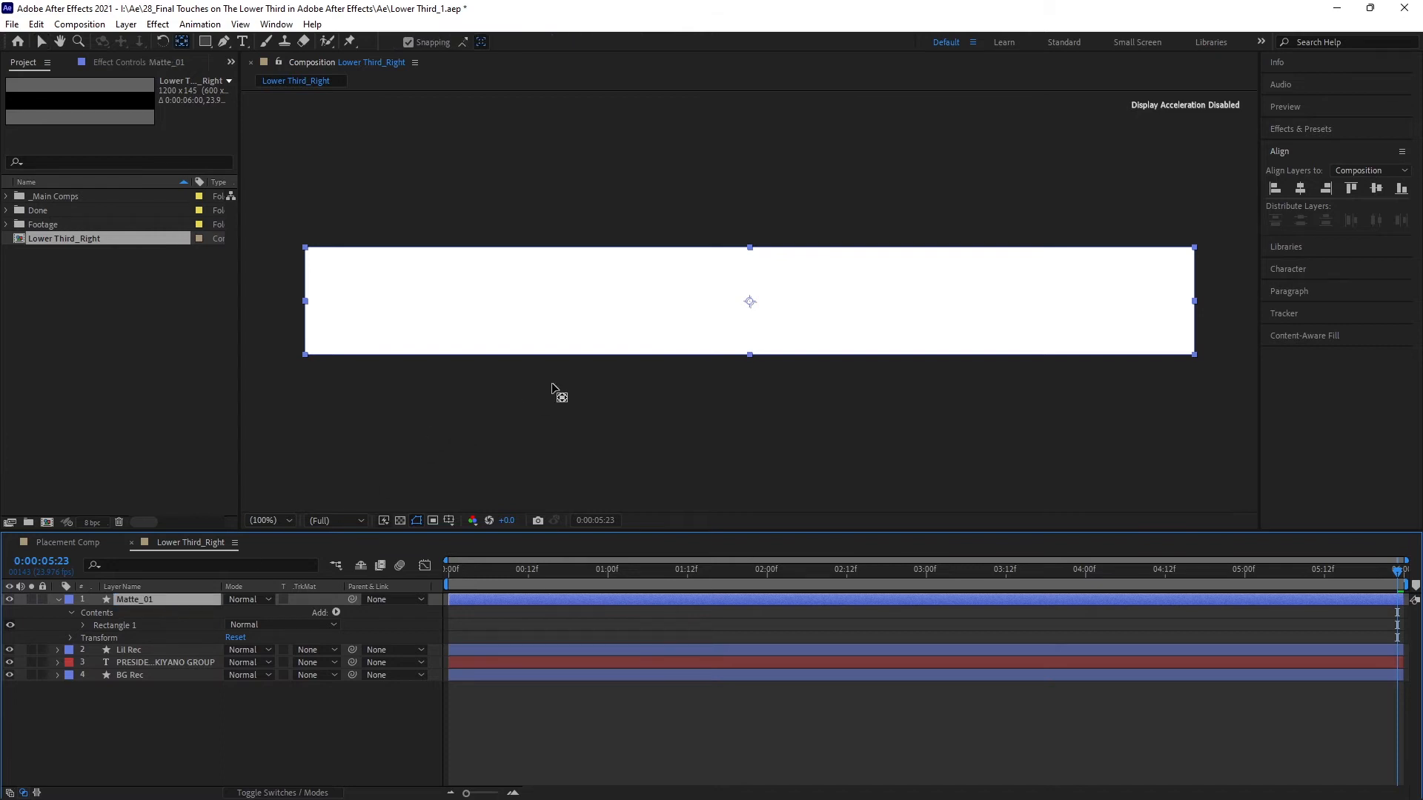
pyautogui.moveTo(748, 303); pyautogui.dragTo(540, 302)
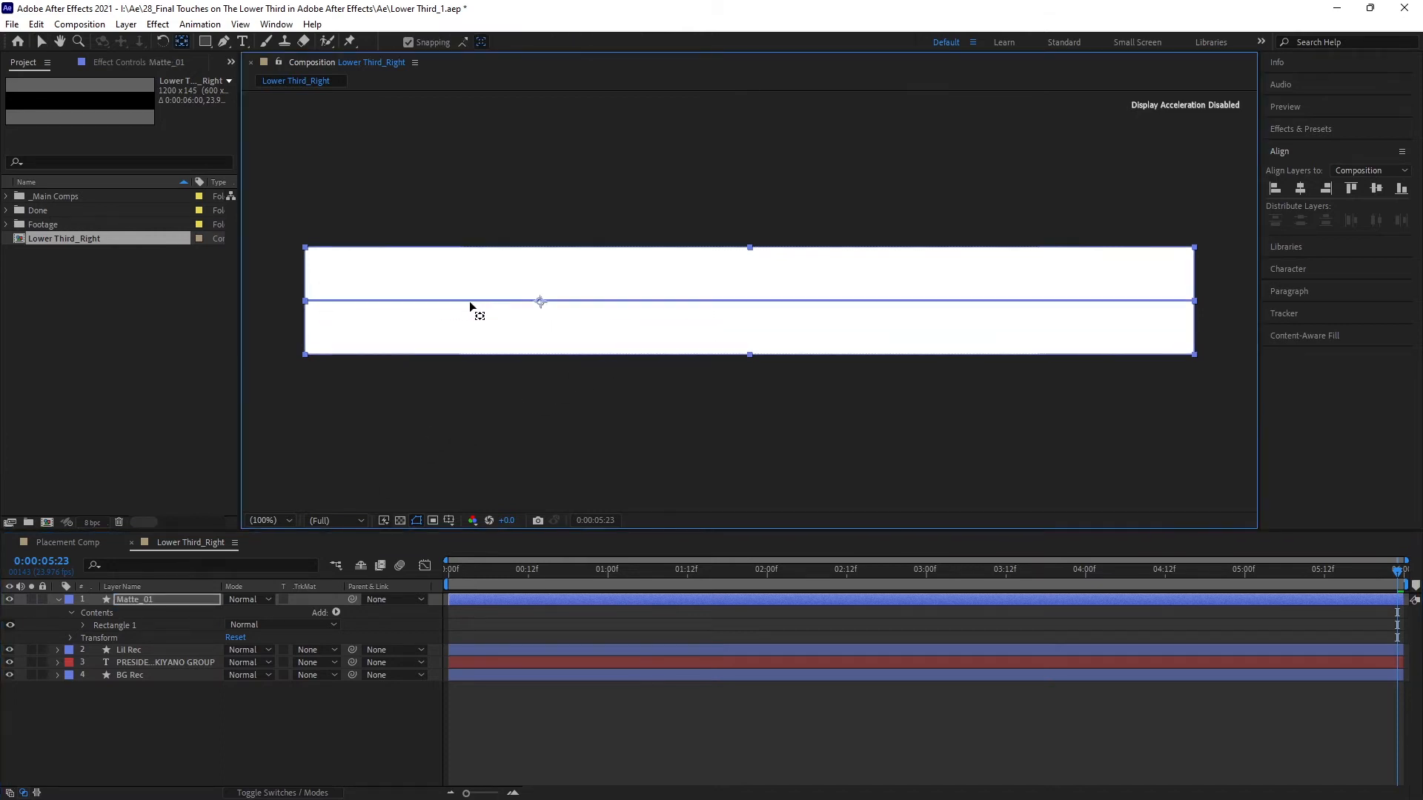
pyautogui.moveTo(319, 304); pyautogui.dragTo(305, 302)
# Step: Animate Matte_01's Scale with a keyframe of 0.0, 100.0% at the first frame and 76.0, 100.0% at 0:00:01:00
pyautogui.click(184, 599)
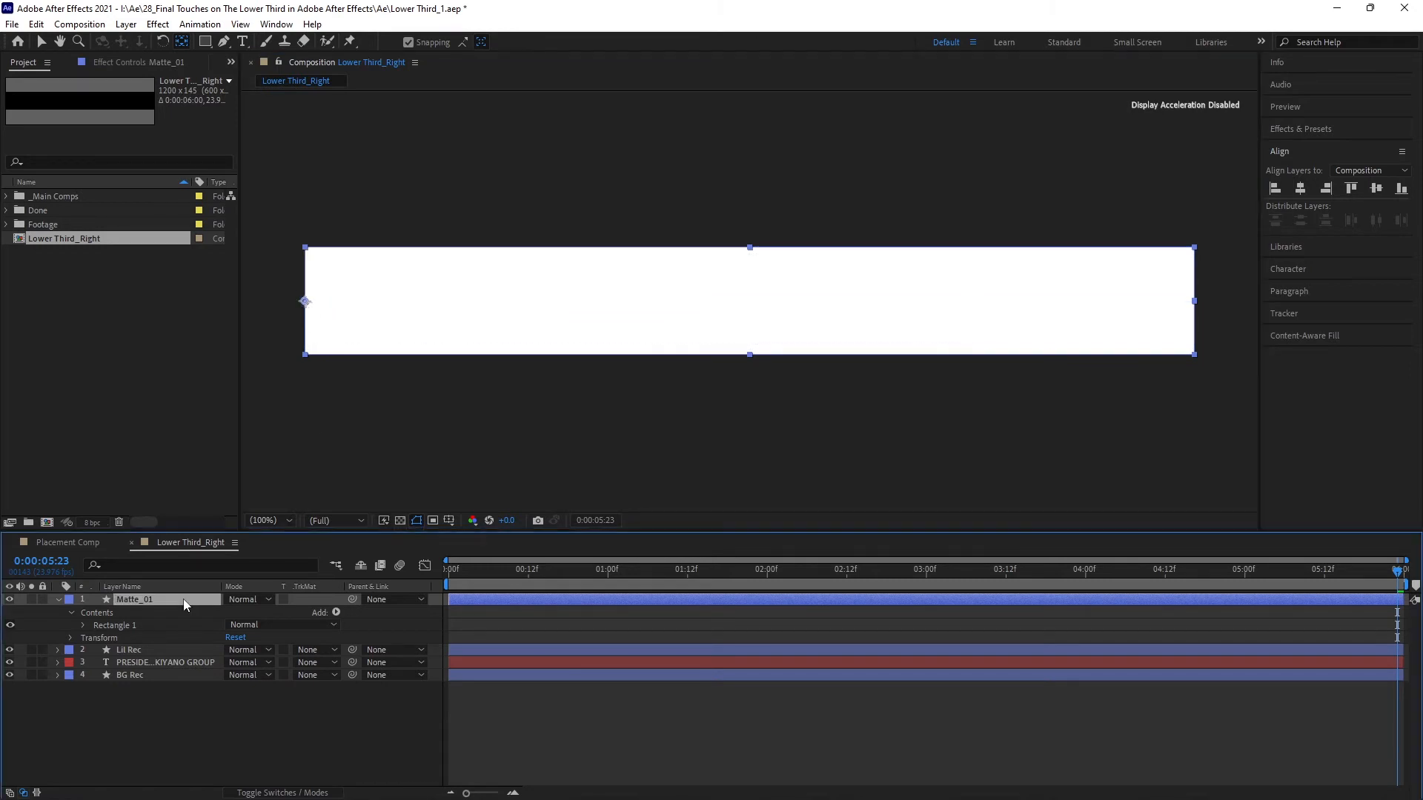
pyautogui.press('s')
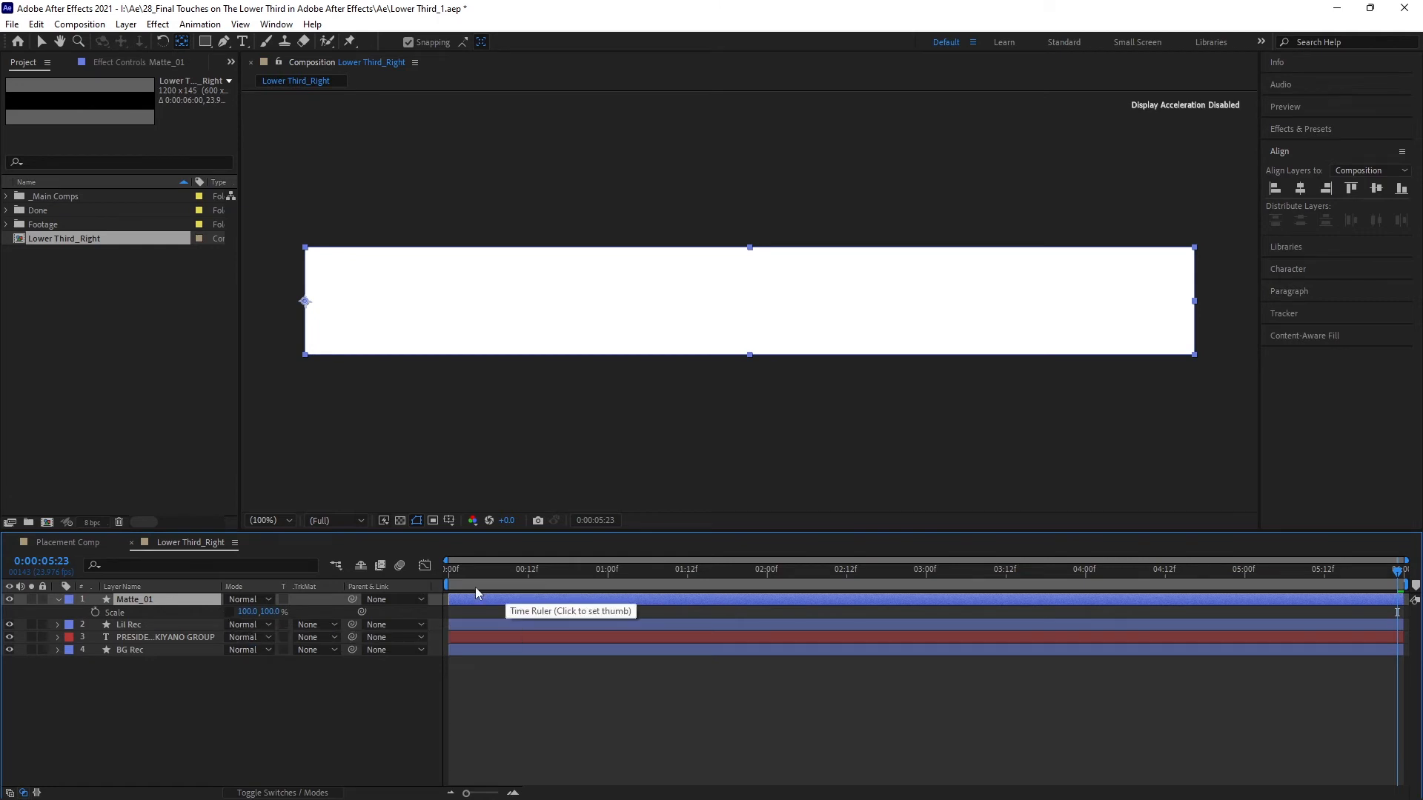
pyautogui.moveTo(249, 615); pyautogui.dragTo(237, 621)
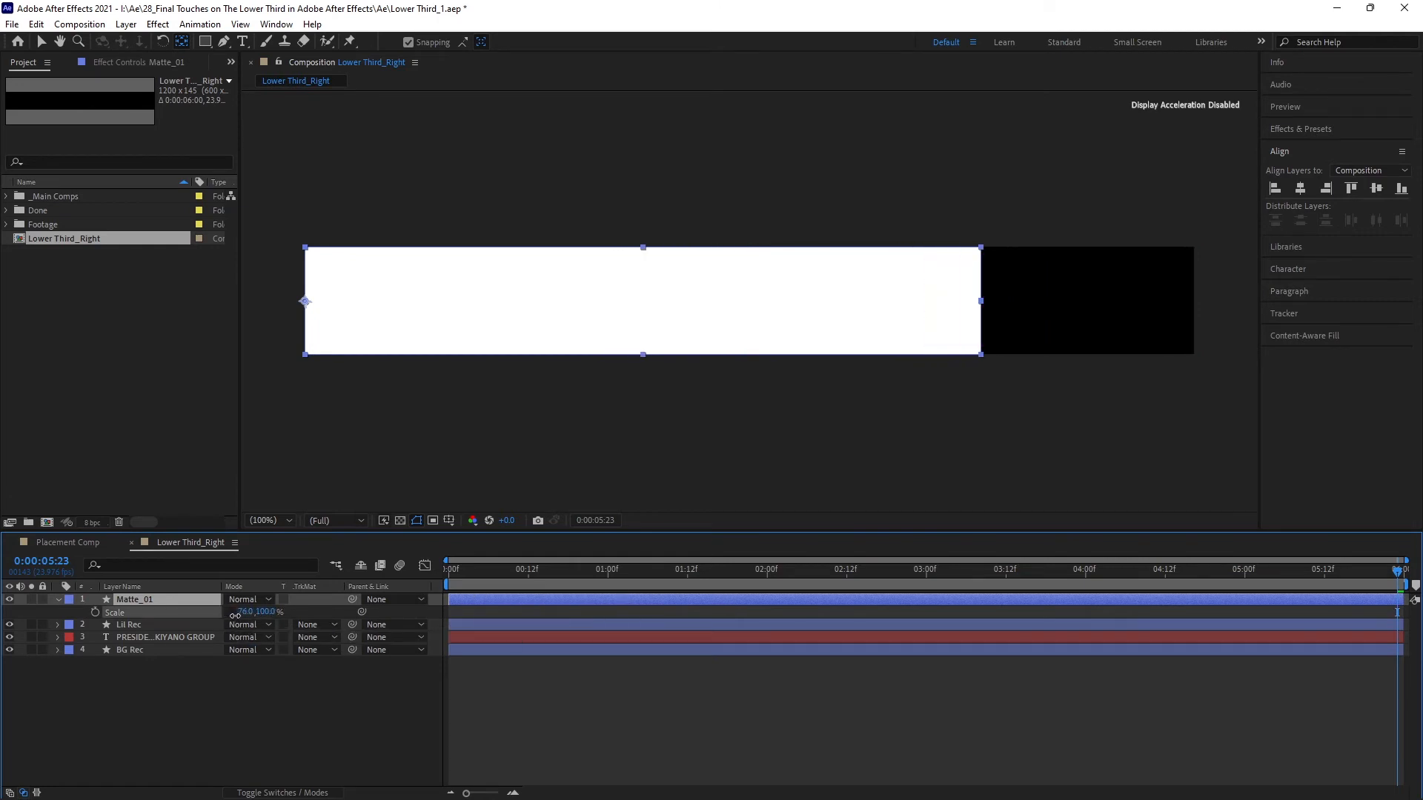
pyautogui.click(607, 575)
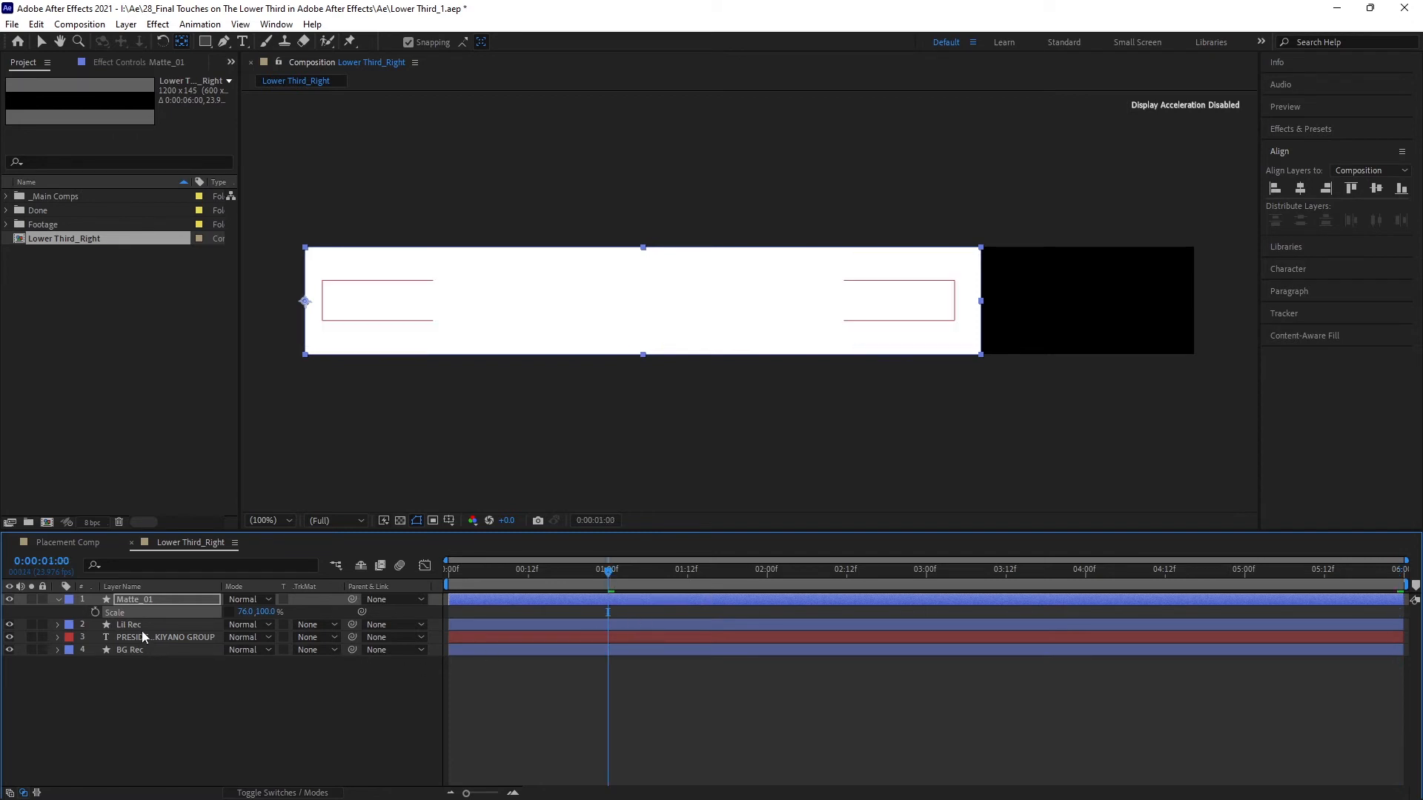
pyautogui.click(95, 612)
pyautogui.moveTo(578, 577); pyautogui.dragTo(433, 598)
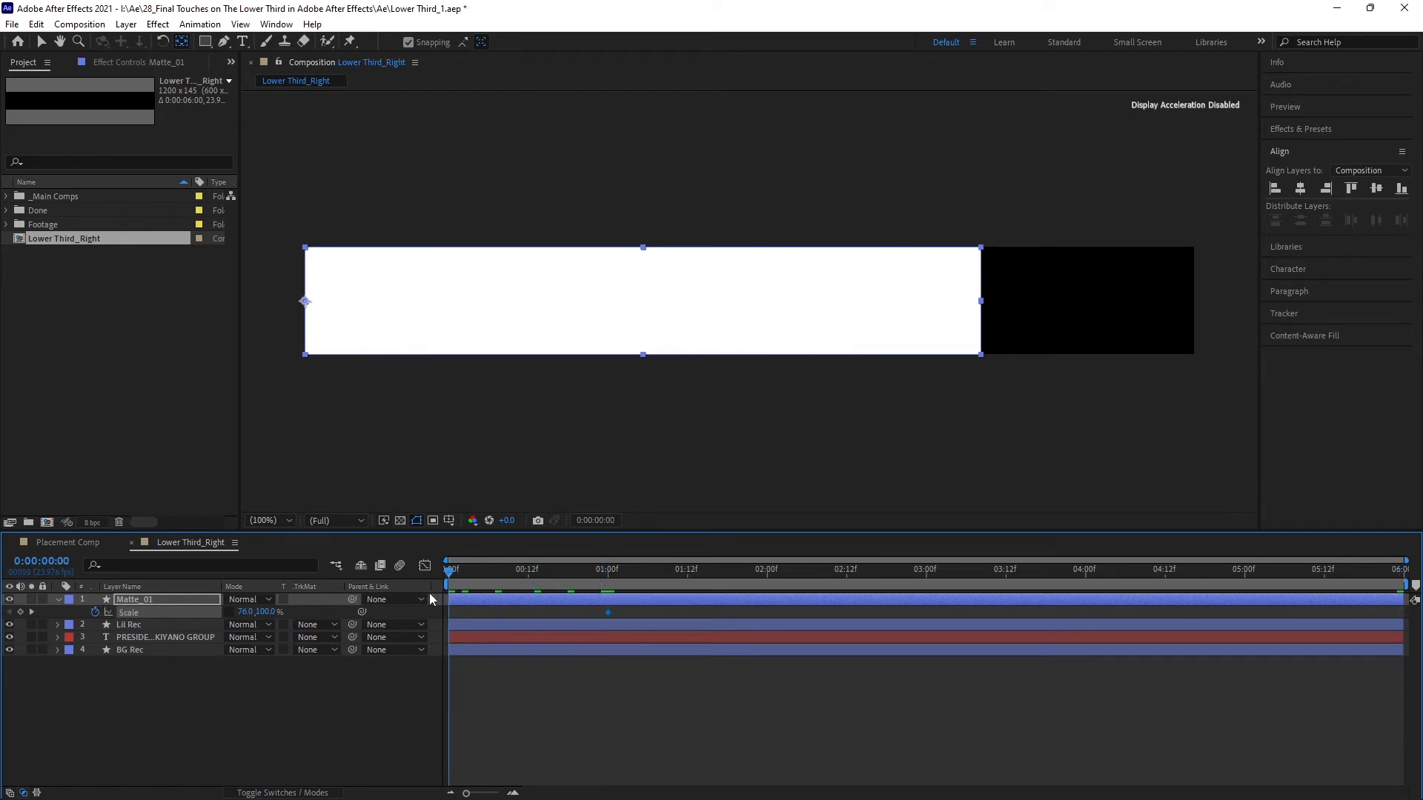
pyautogui.click(246, 612)
pyautogui.press('Return')
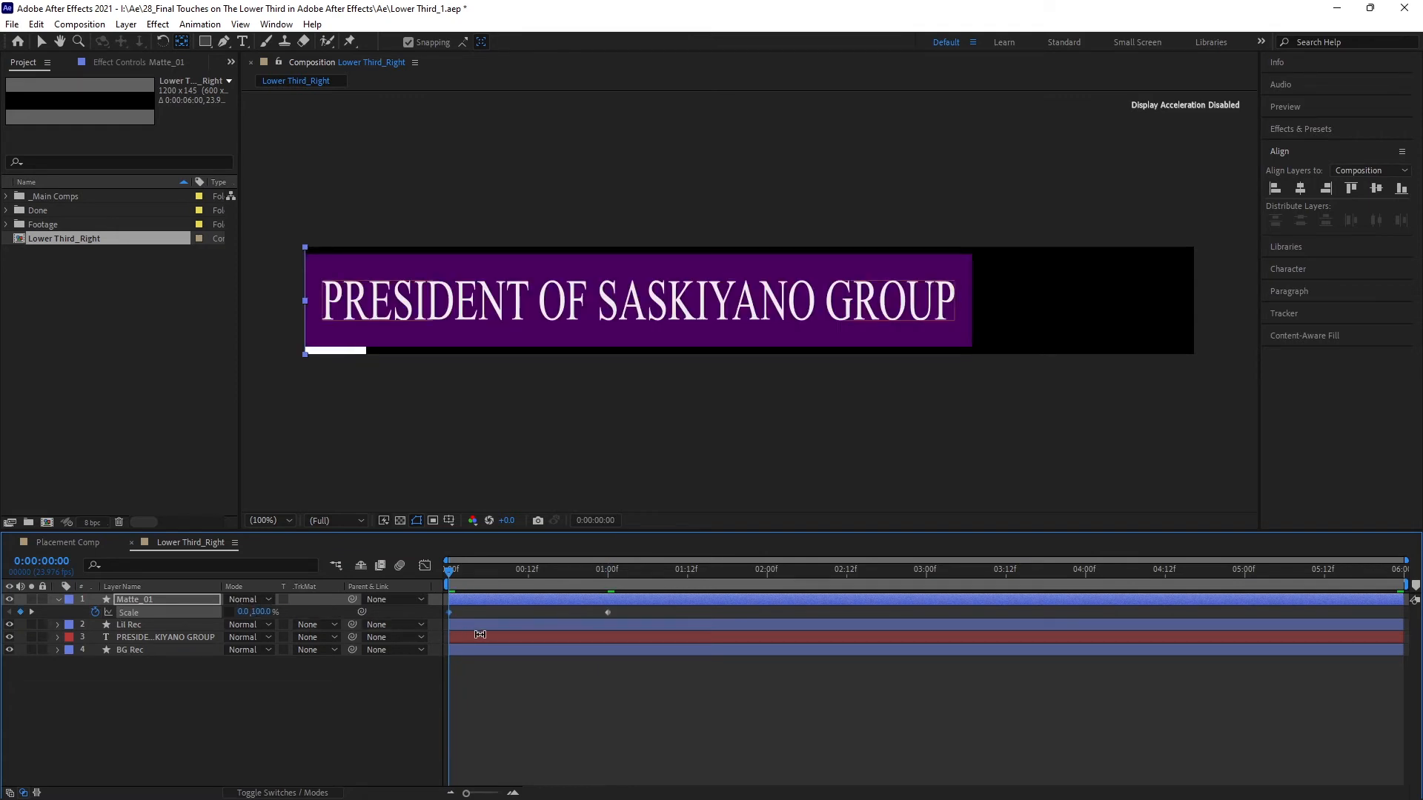
# Step: Apply Easy Ease to both of Matte_01's Scale keyframes
pyautogui.moveTo(449, 579); pyautogui.dragTo(635, 574)
pyautogui.moveTo(509, 586); pyautogui.dragTo(438, 615)
pyautogui.press('F9')
pyautogui.press('j')
# Step: Reshape Matte_01's Scale curve for a fast start and long slow finish by extending the end handle and shortening the start handle
pyautogui.click(426, 568)
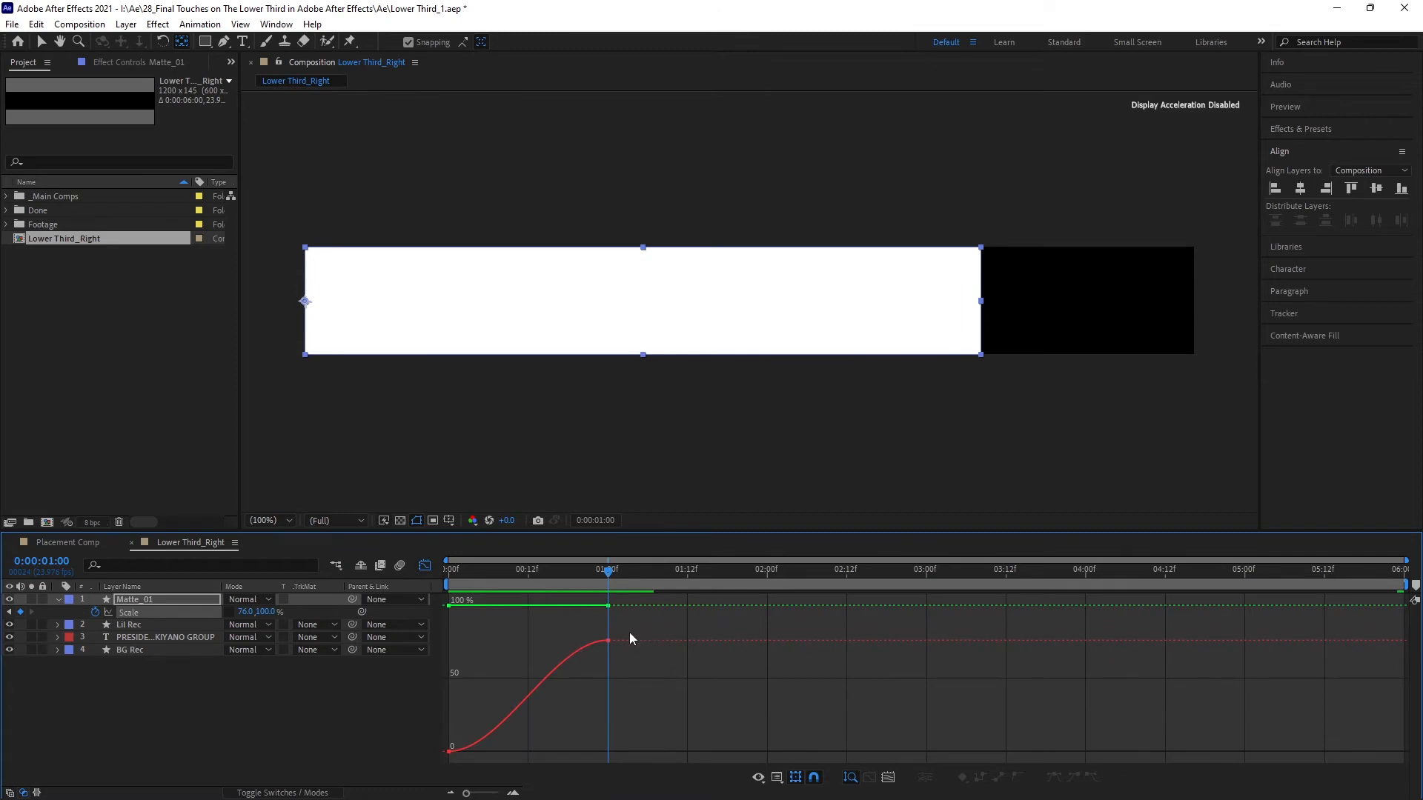
pyautogui.moveTo(592, 664); pyautogui.dragTo(589, 666)
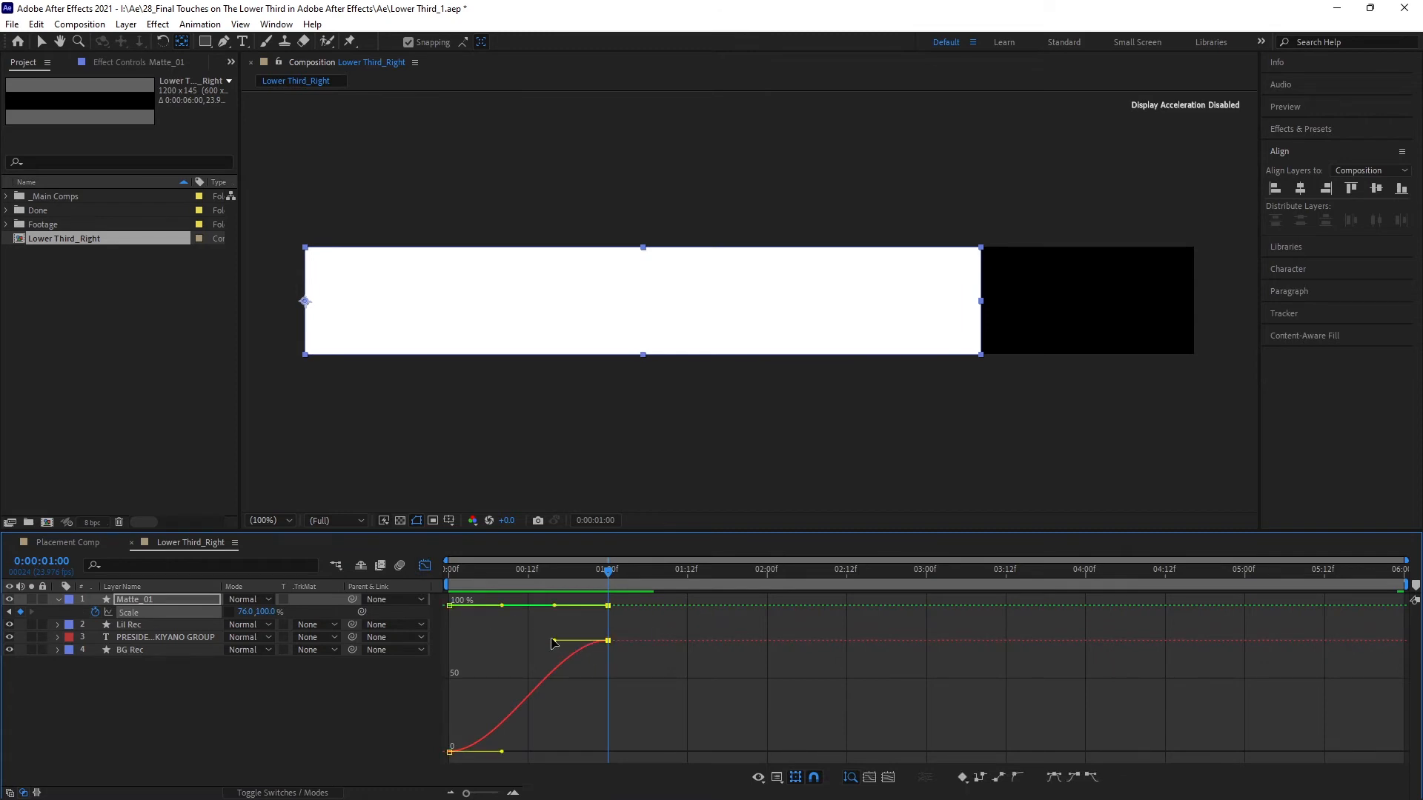
pyautogui.moveTo(555, 642); pyautogui.dragTo(424, 641)
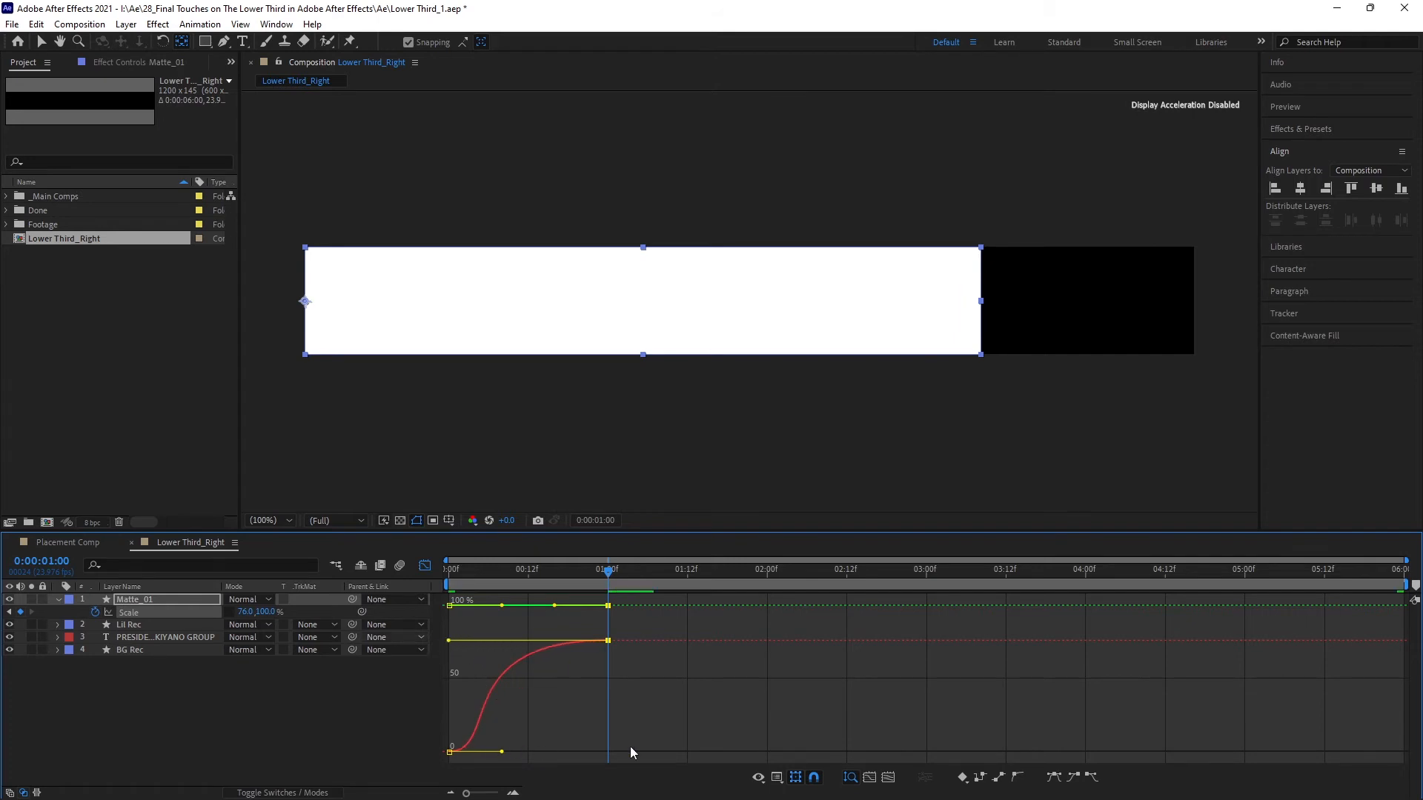
pyautogui.click(882, 778)
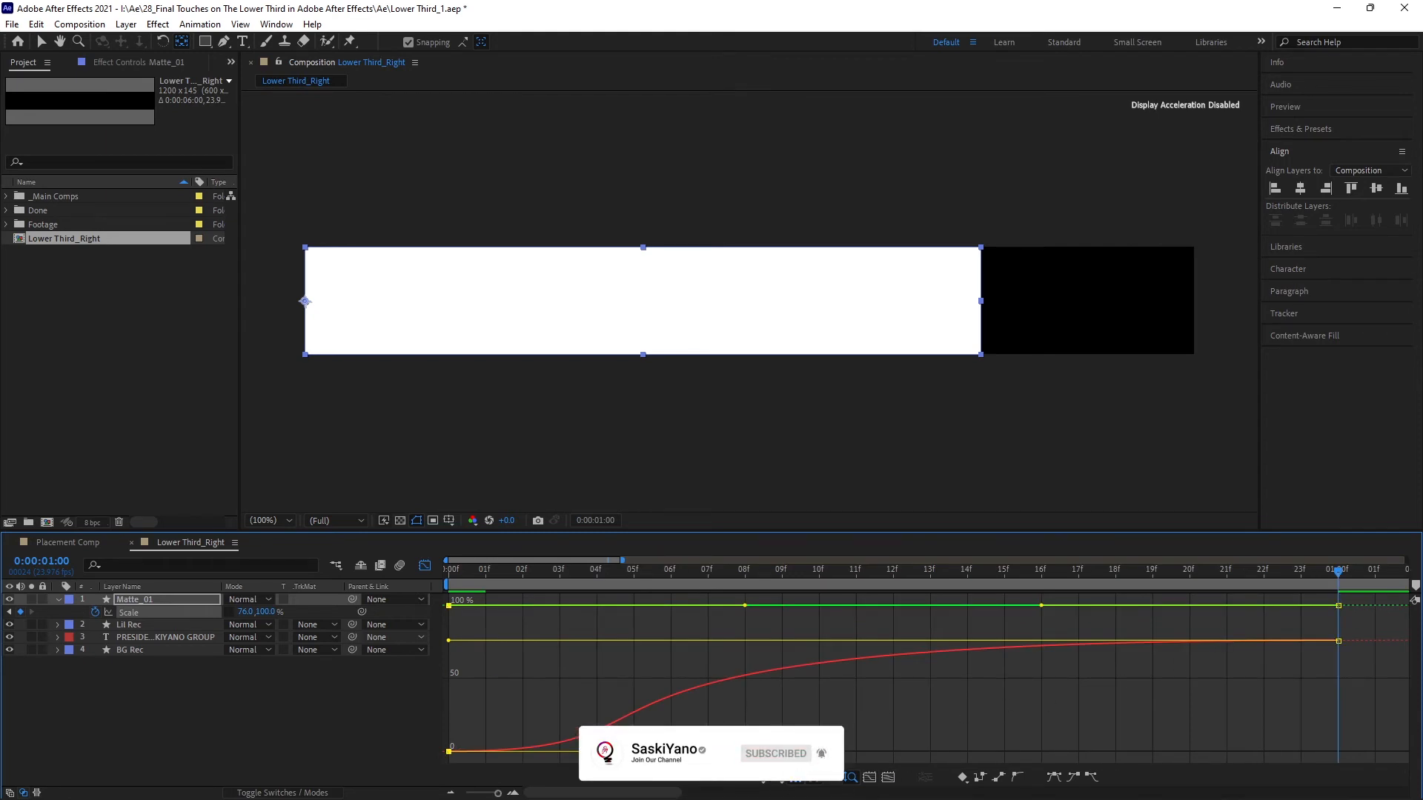
pyautogui.moveTo(723, 753); pyautogui.dragTo(471, 753)
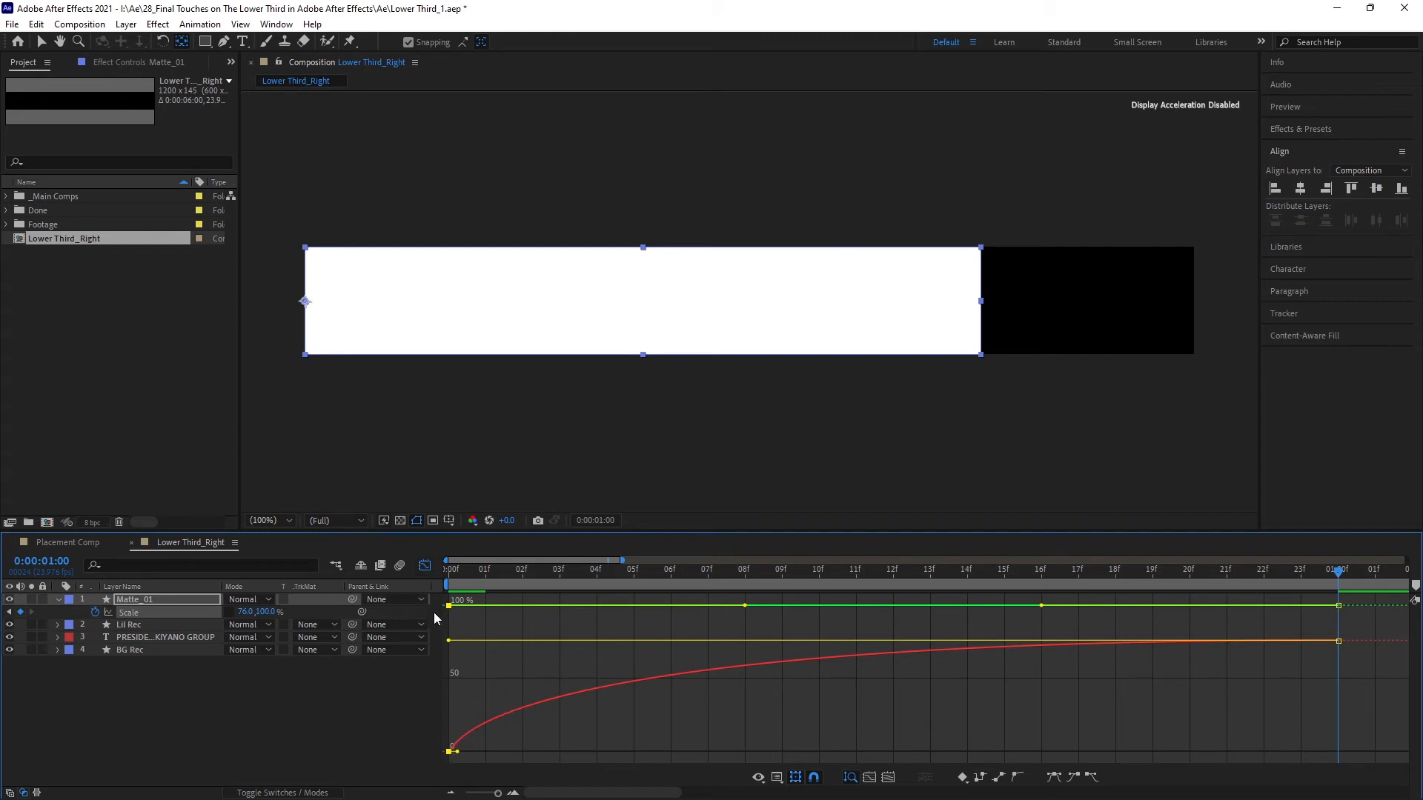
pyautogui.click(424, 567)
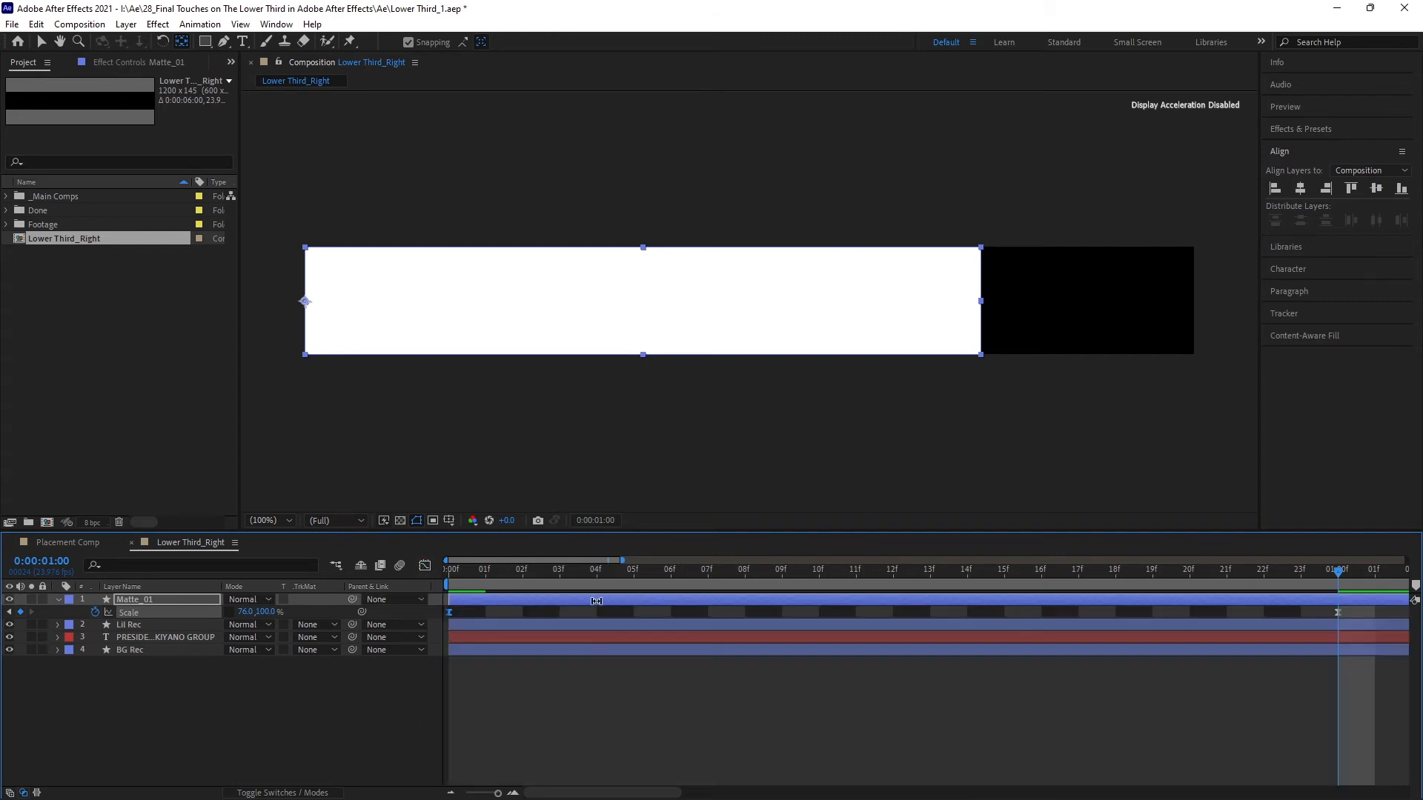
pyautogui.click(450, 793)
pyautogui.click(450, 793)
pyautogui.click(450, 792)
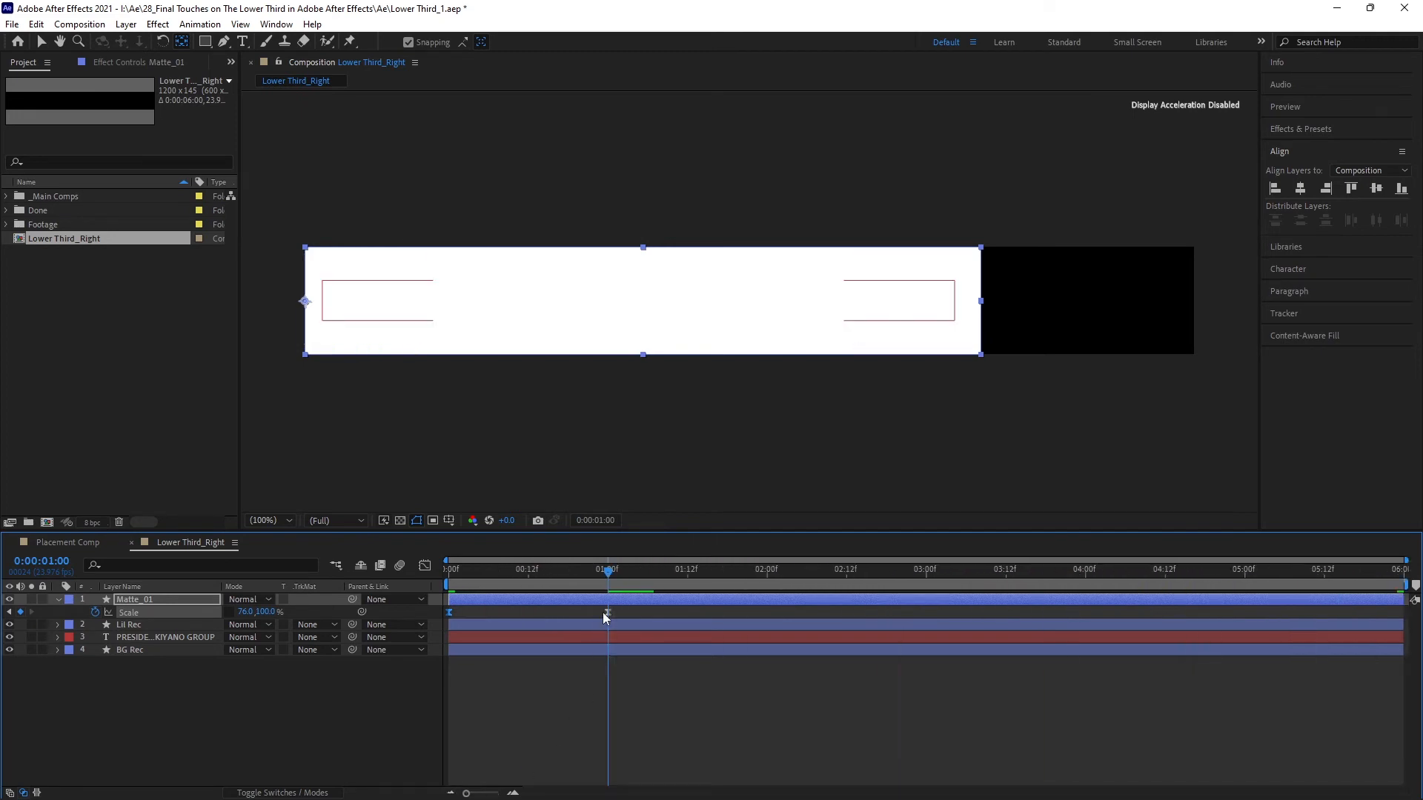
# Step: Preview Matte_01's eased scale animation from the first frame
pyautogui.moveTo(604, 571); pyautogui.dragTo(429, 584)
pyautogui.press('space')
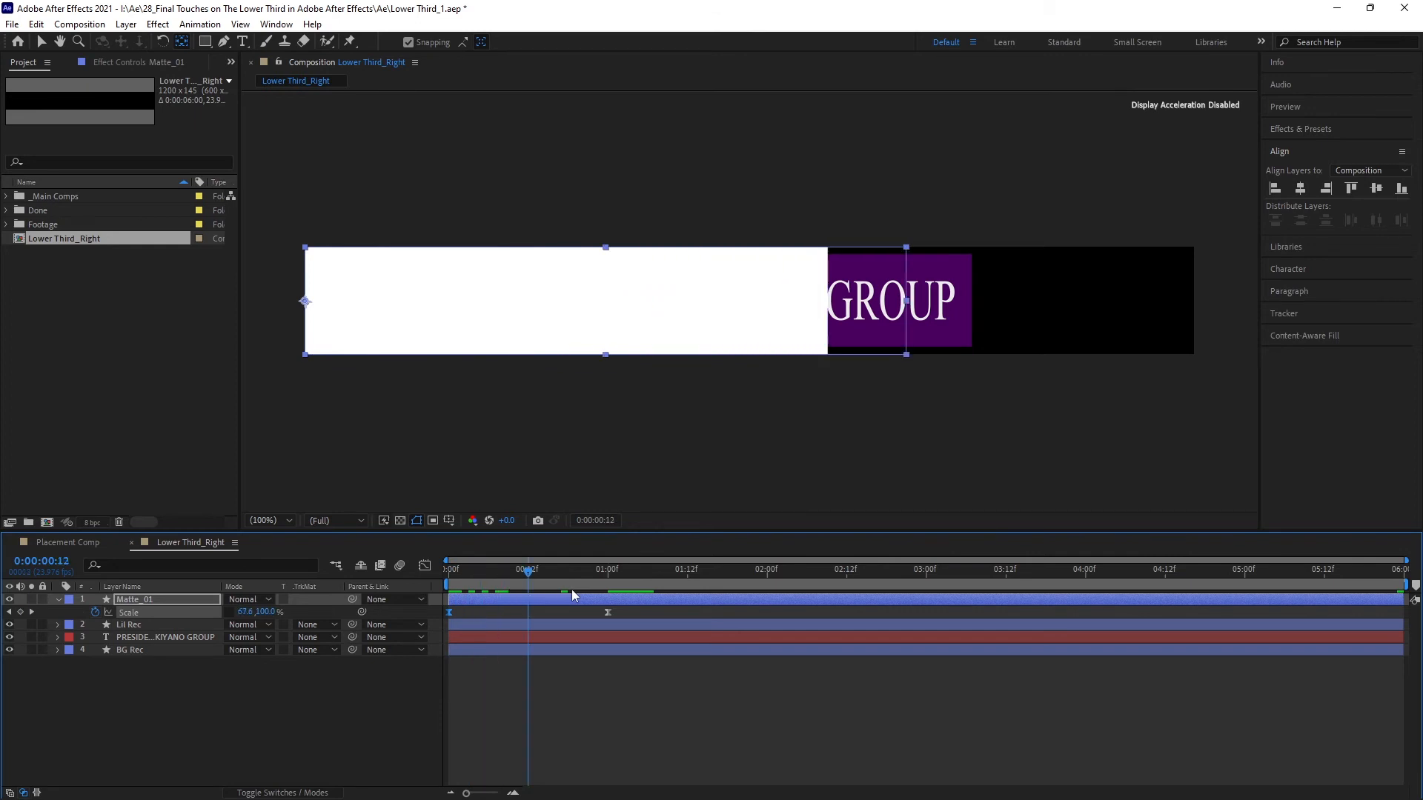
pyautogui.press('space')
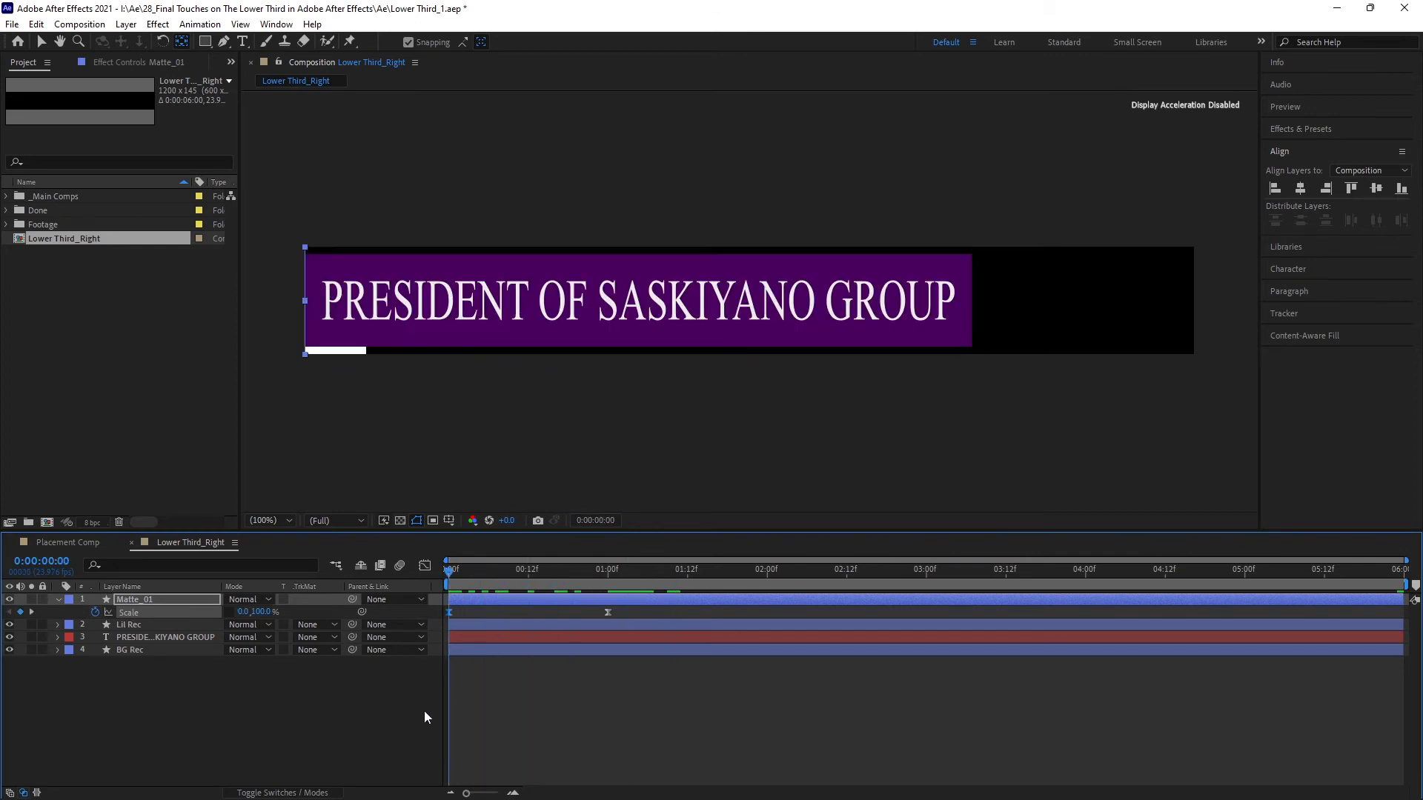
pyautogui.press('space')
pyautogui.press('space')
pyautogui.moveTo(621, 571); pyautogui.dragTo(445, 599)
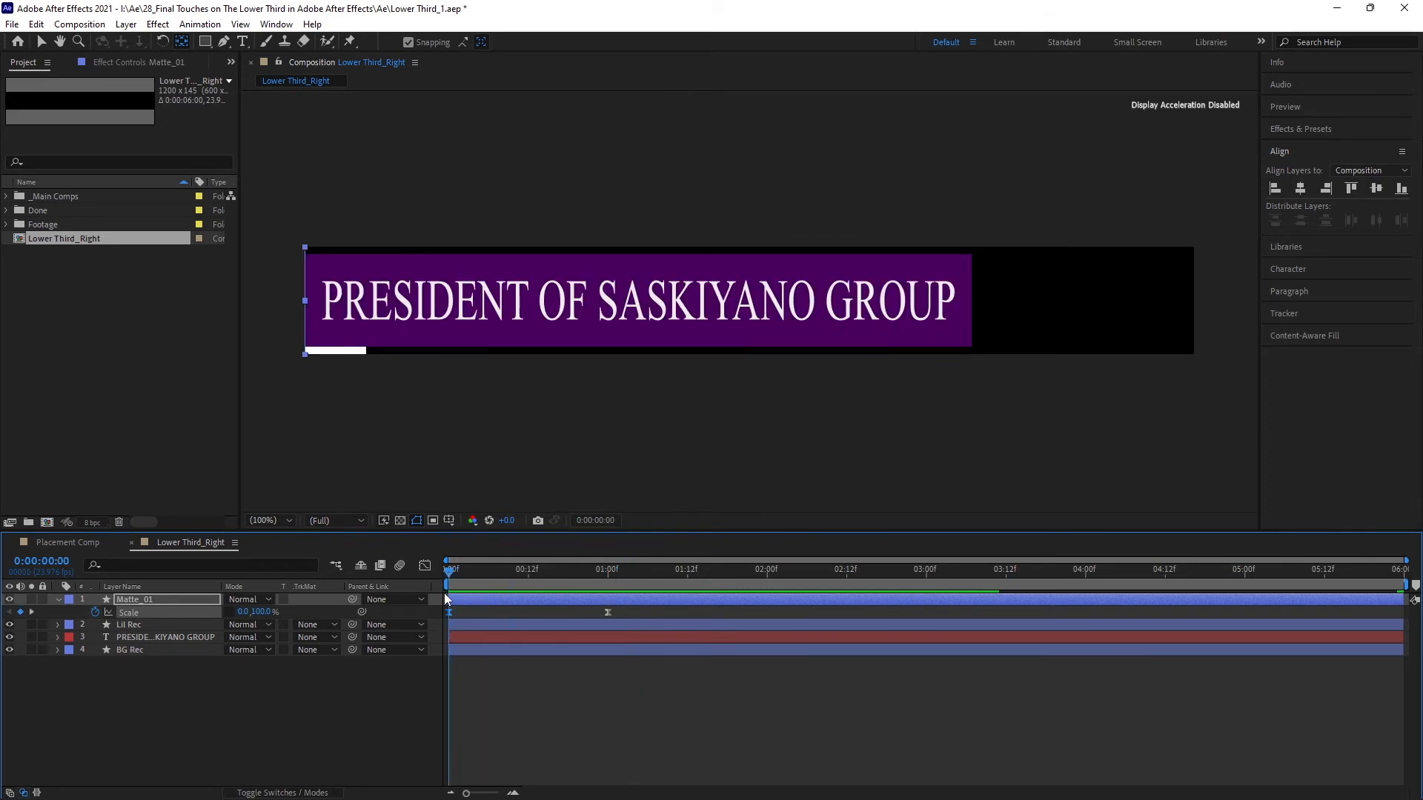
# Step: Enable motion blur for the composition and for the Matte_01 layer
pyautogui.click(399, 567)
pyautogui.press('F4')
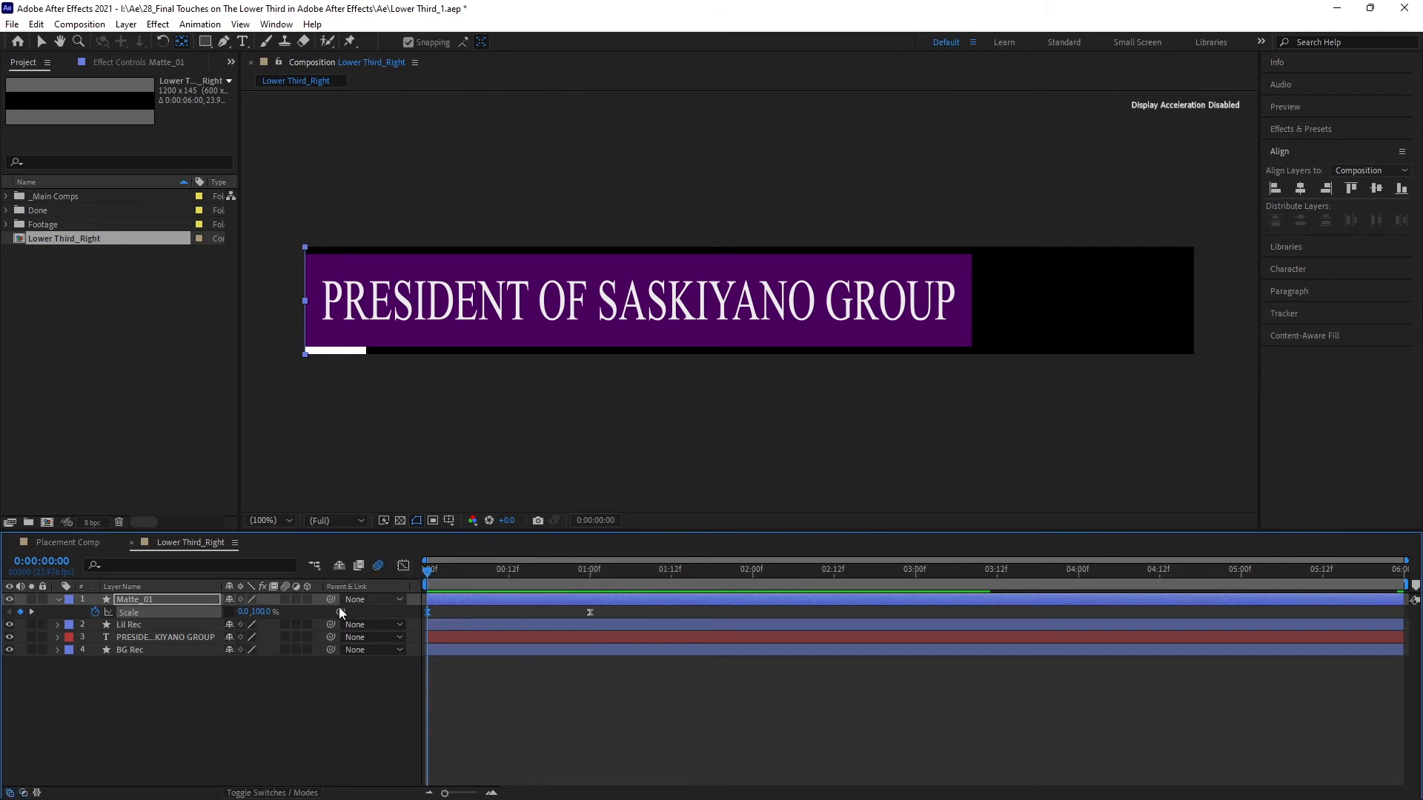
pyautogui.click(286, 598)
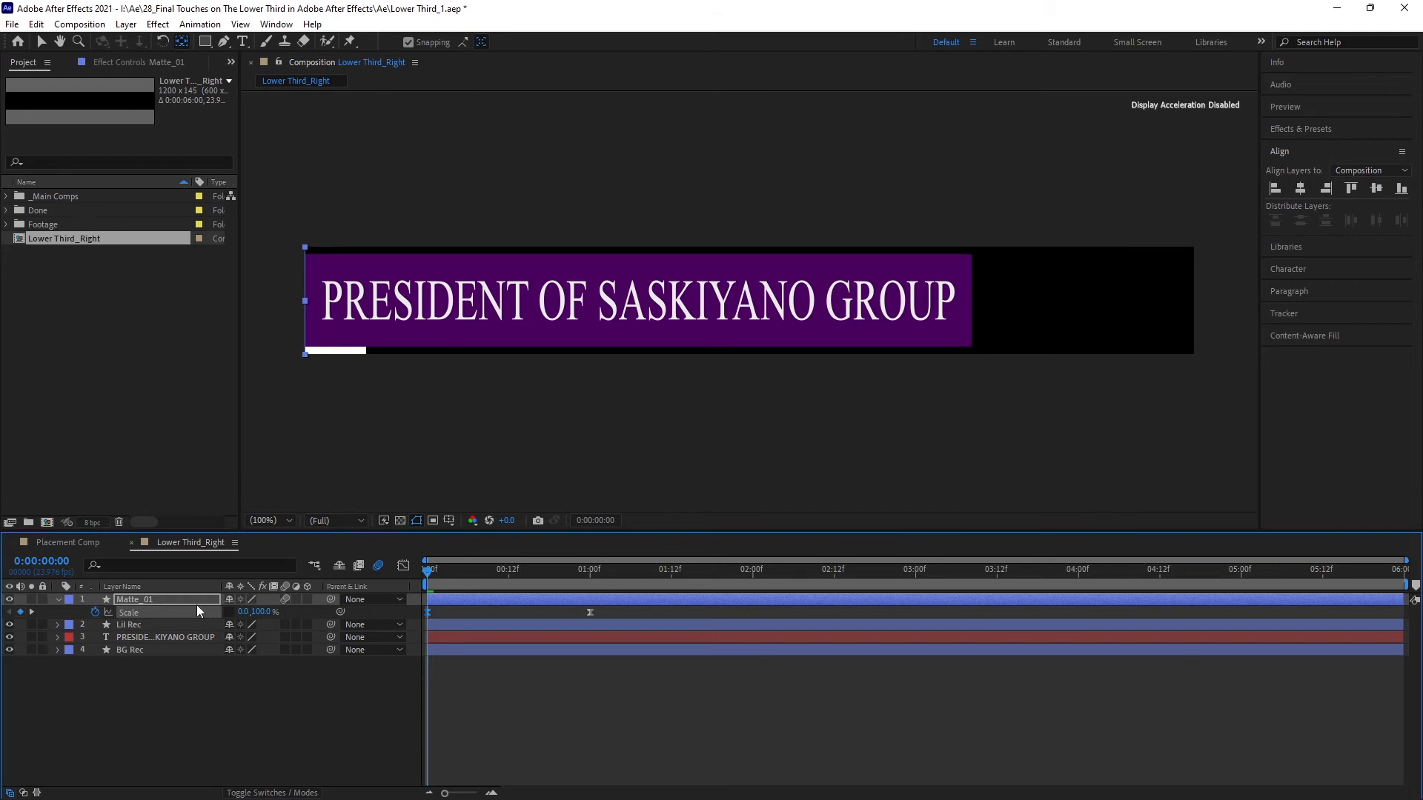
# Step: Place Matte_01 directly above BG Rec in the layer stack and set its label color to Orange
pyautogui.moveTo(191, 599); pyautogui.dragTo(166, 645)
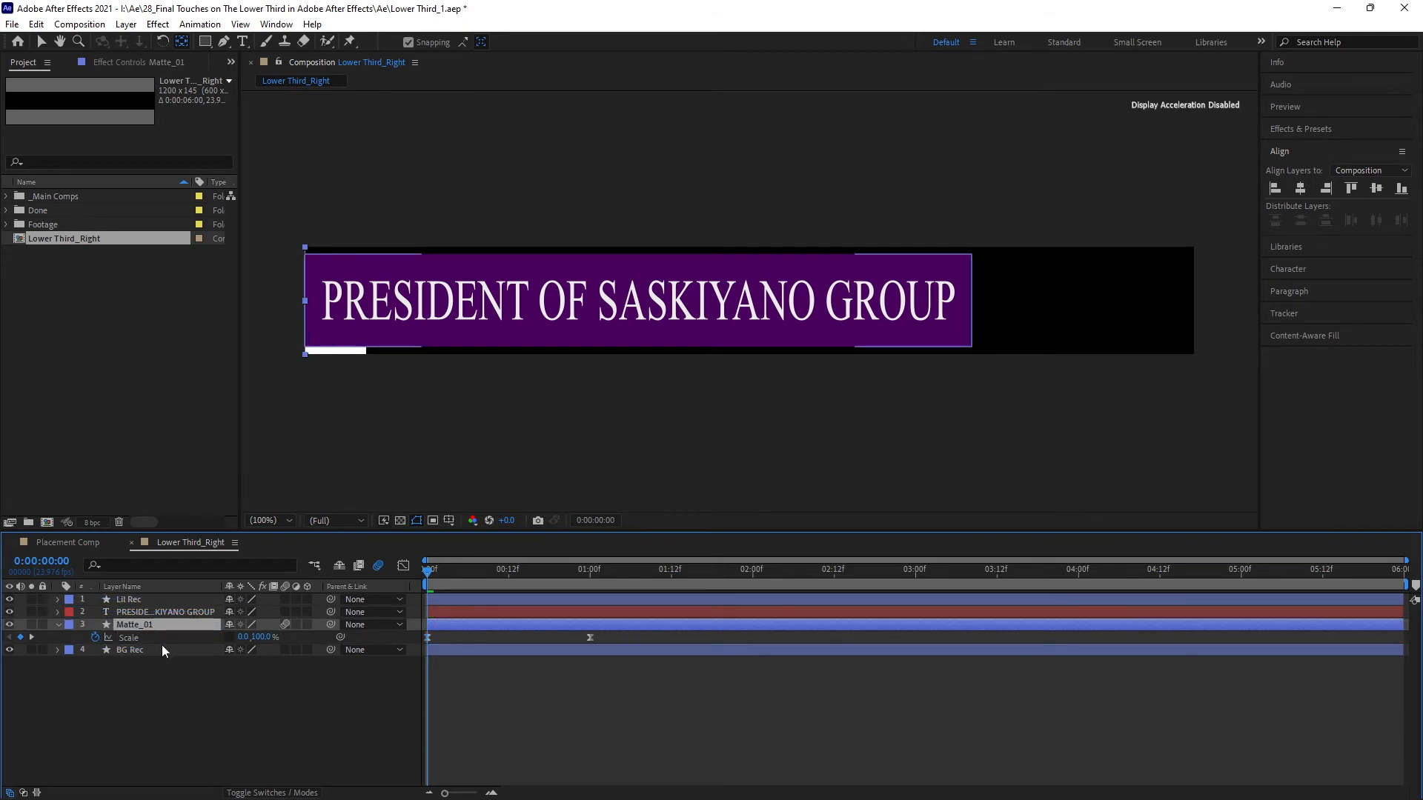
pyautogui.click(58, 624)
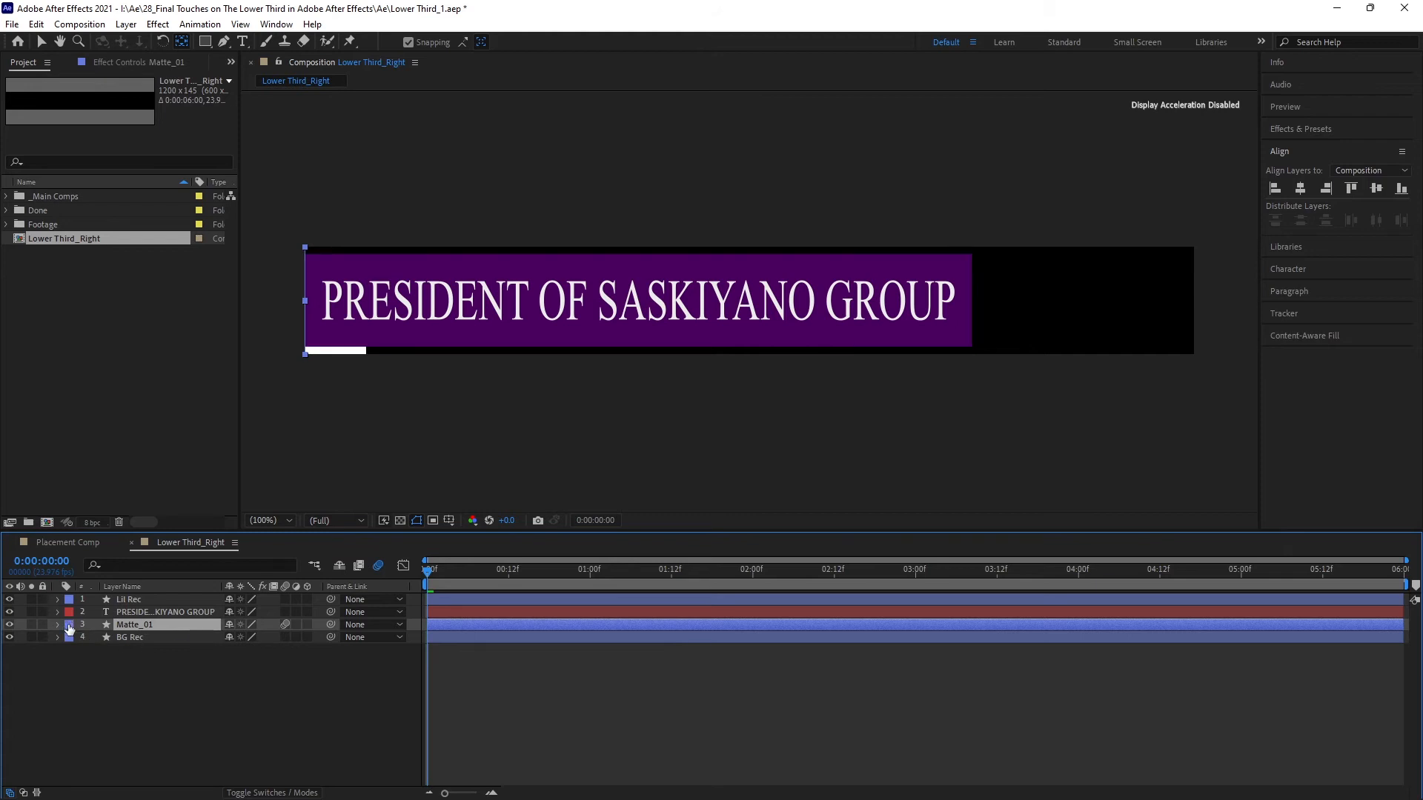
pyautogui.click(69, 626)
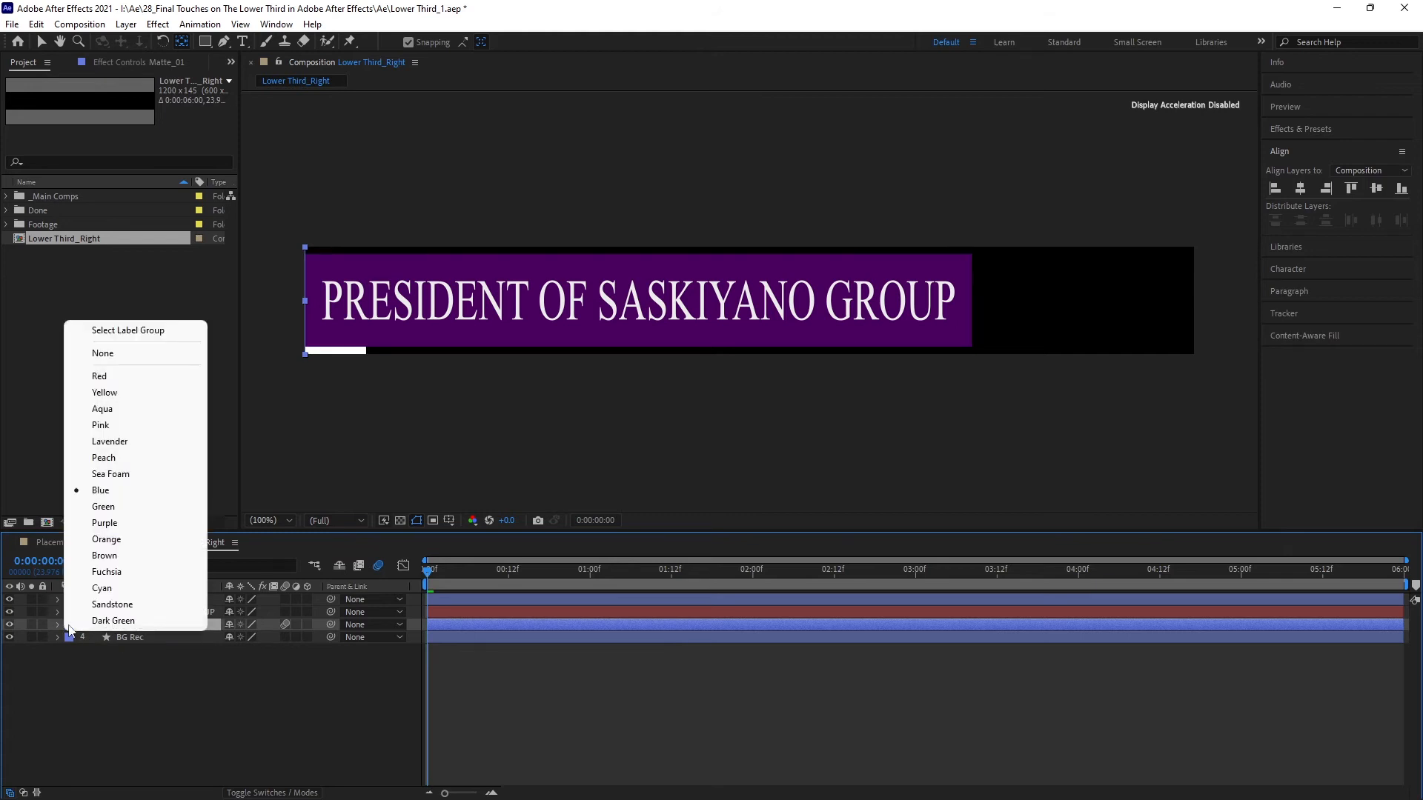
pyautogui.click(110, 540)
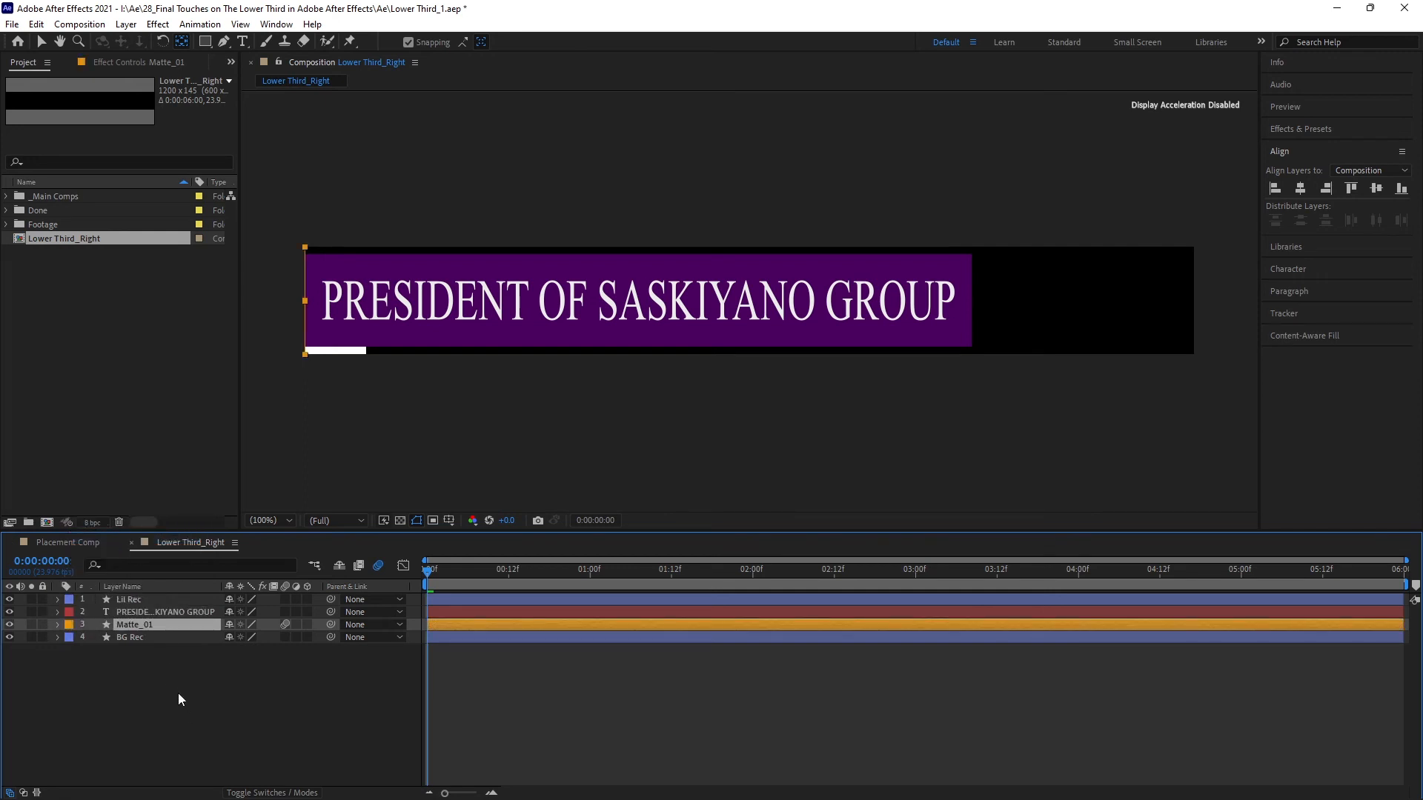
# Step: Set BG Rec's track matte to Alpha Matte "Matte_01" and preview the bar's reveal from the first frame
pyautogui.press('F4')
pyautogui.click(195, 638)
pyautogui.click(290, 682)
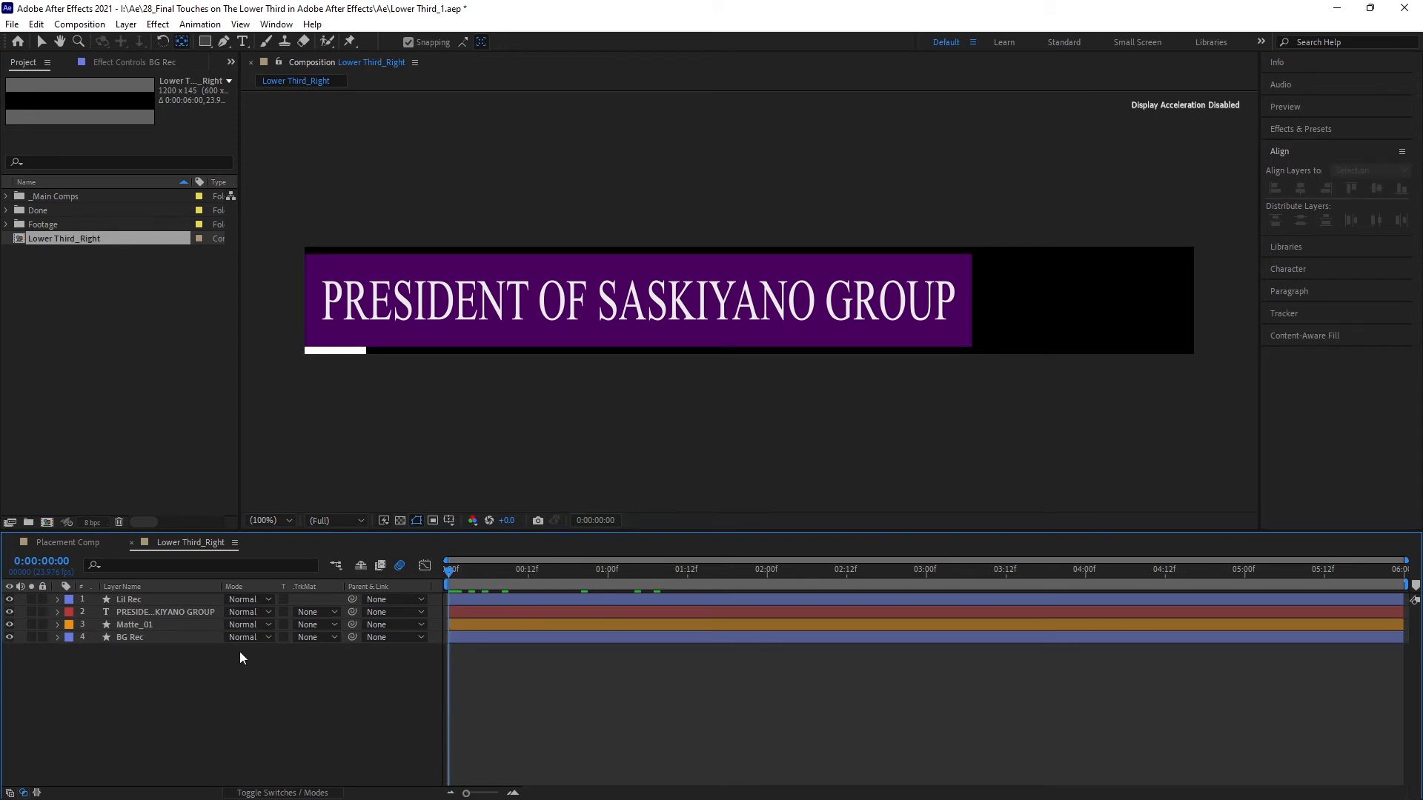
pyautogui.click(177, 640)
pyautogui.click(314, 637)
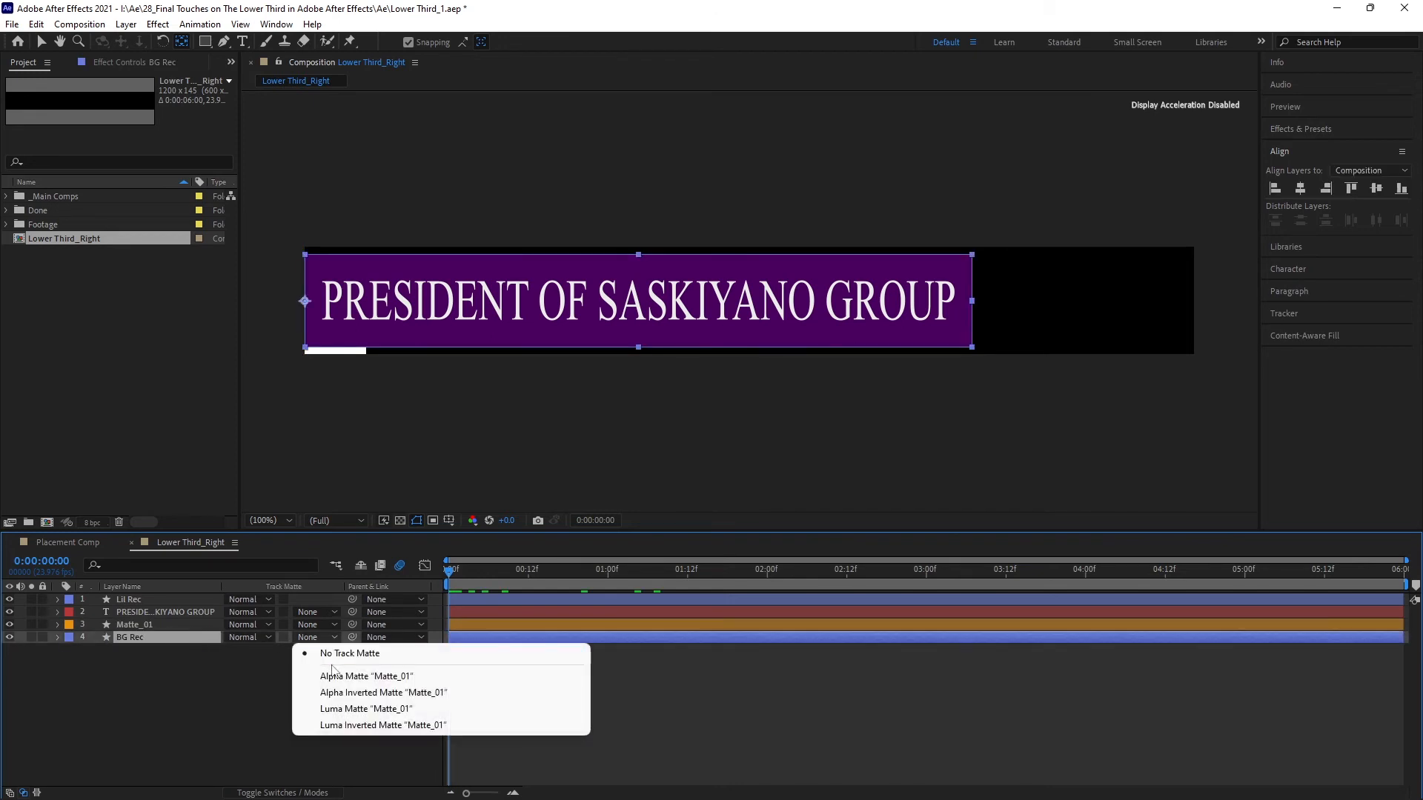
pyautogui.click(330, 676)
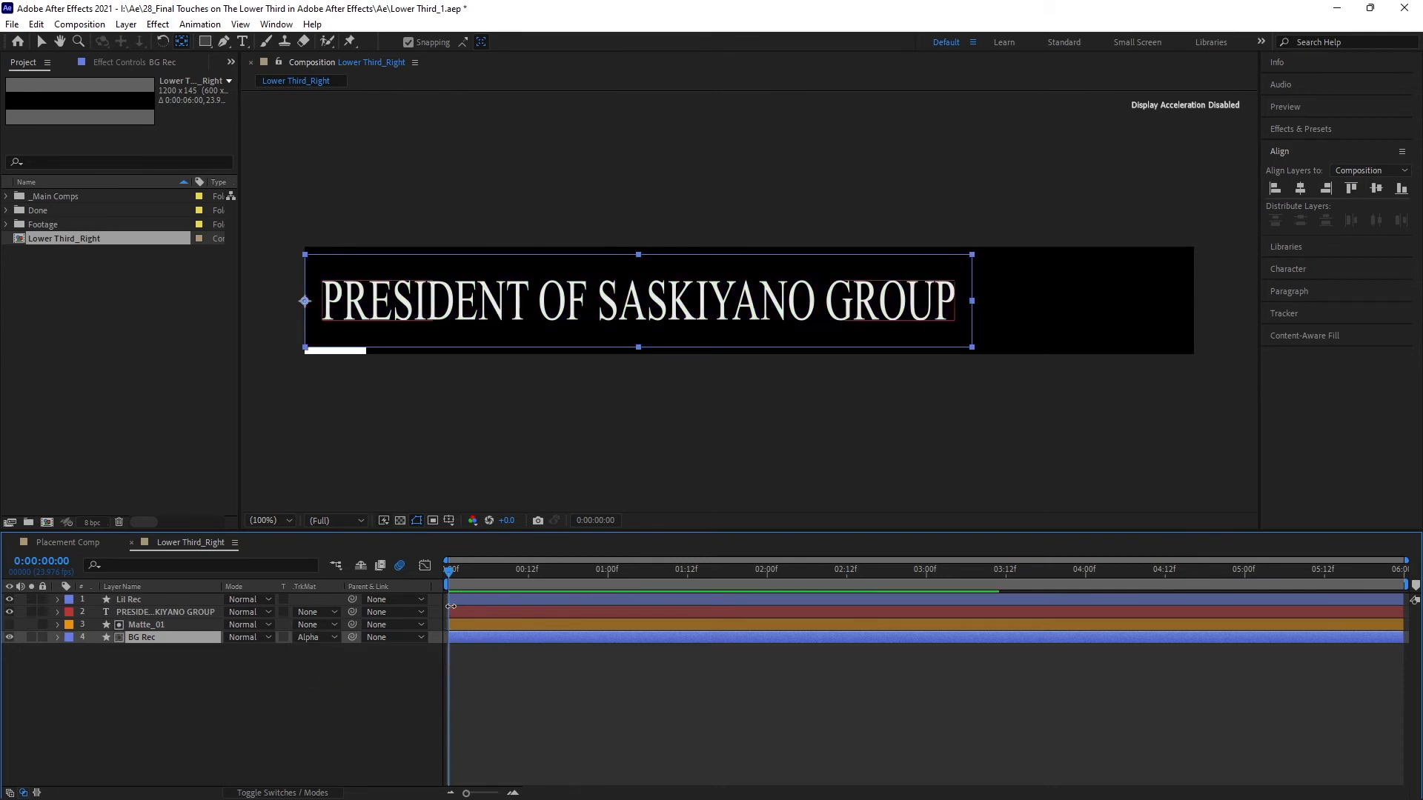
pyautogui.moveTo(469, 572); pyautogui.dragTo(382, 585)
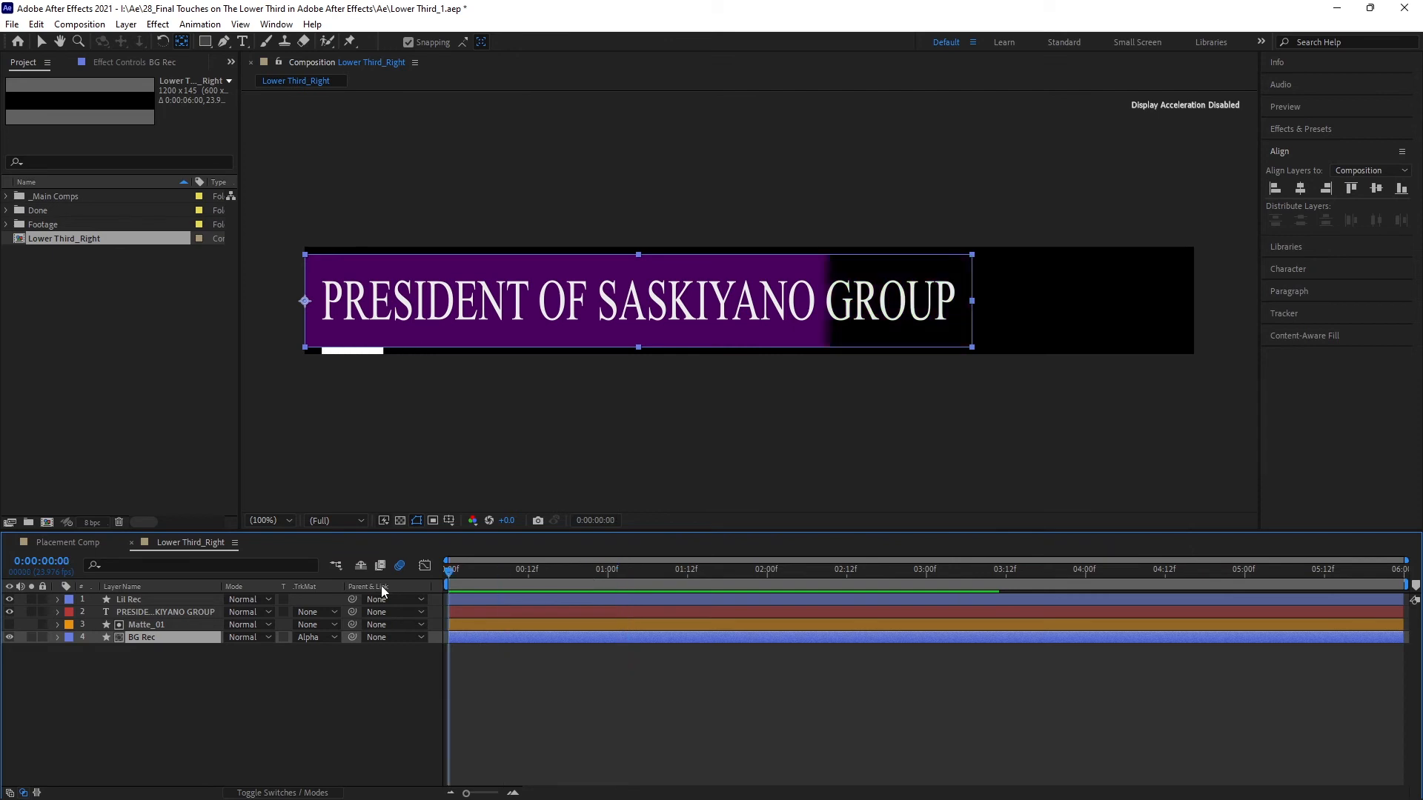
pyautogui.press('space')
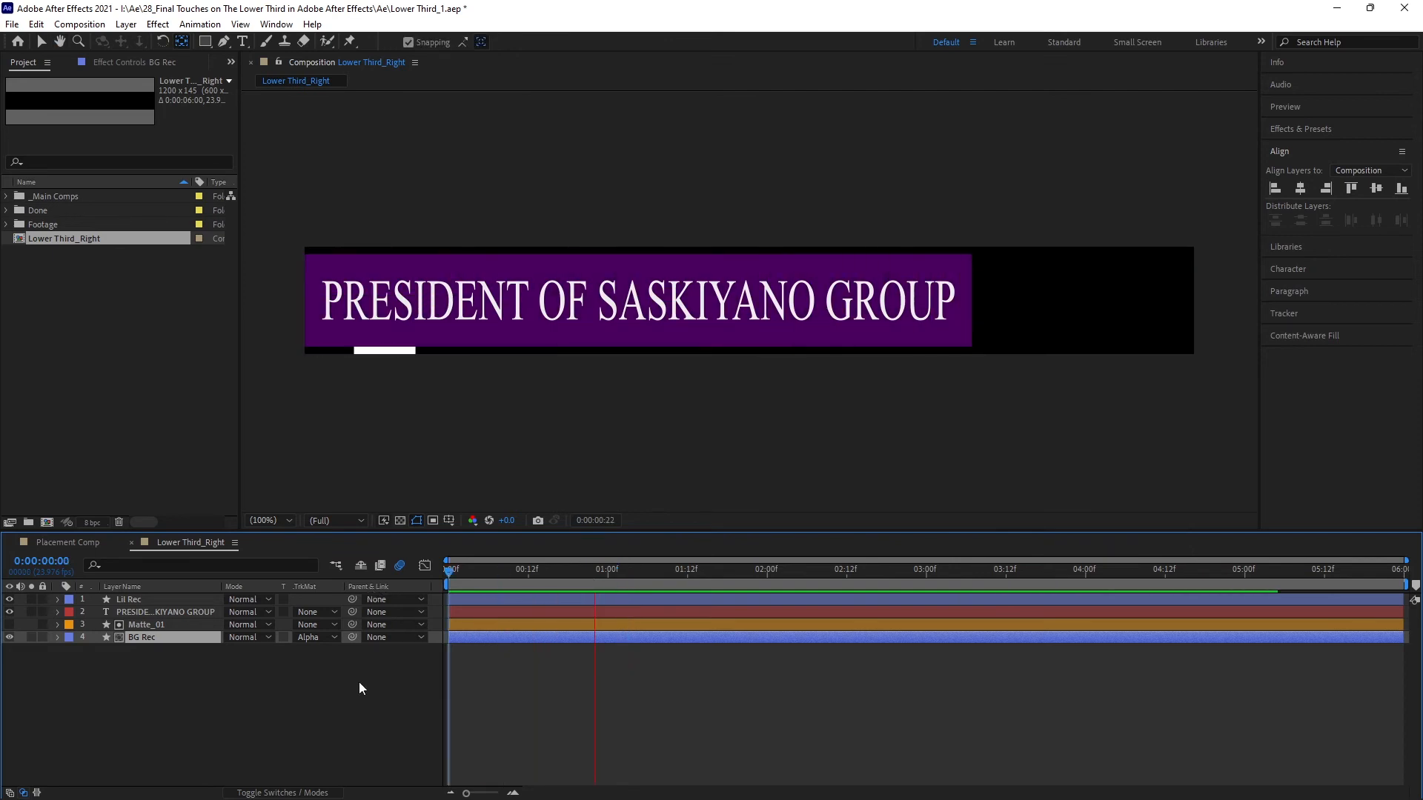
# Step: Replay the opening reveal of the purple bar from the first frame and inspect the frame at 0:00:01:04
pyautogui.press('space')
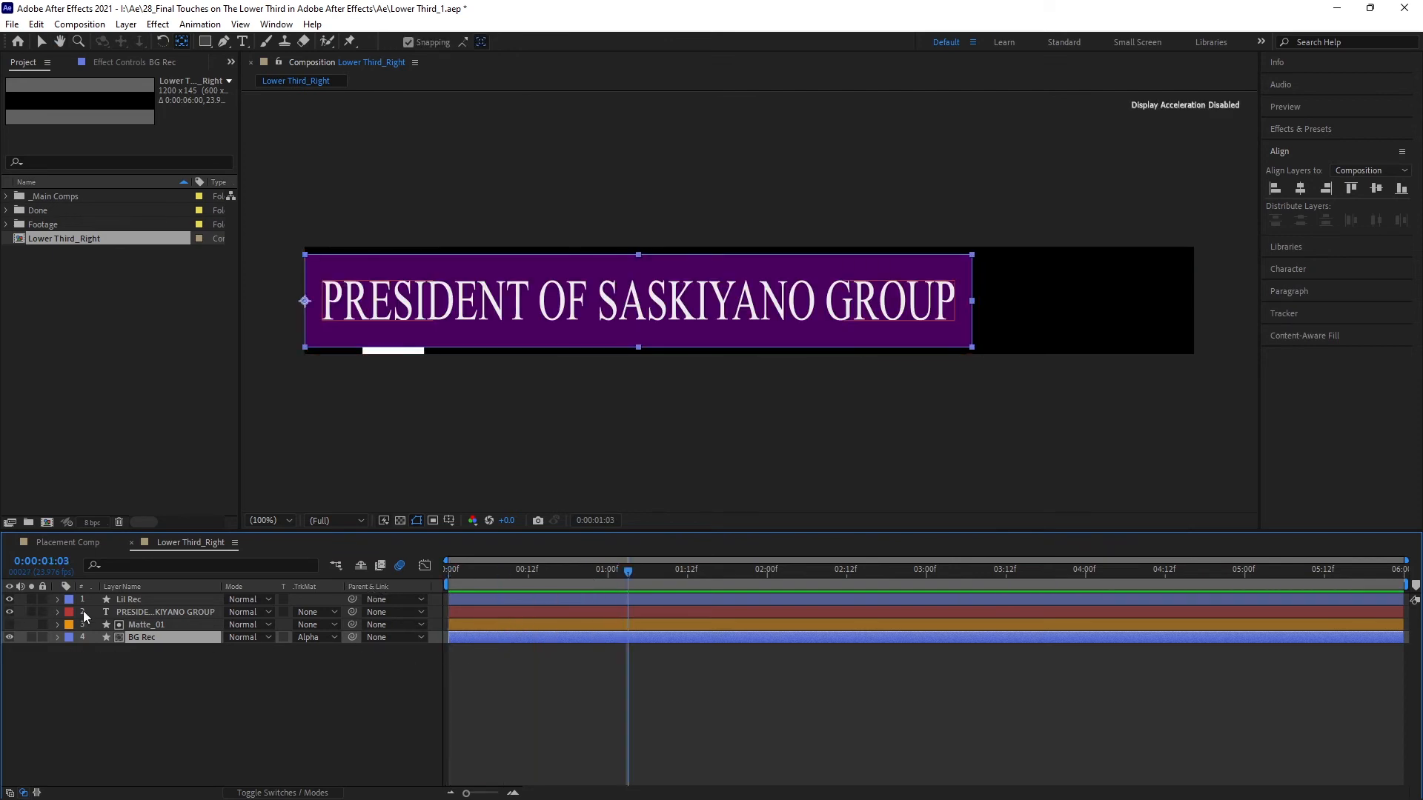
pyautogui.moveTo(627, 572); pyautogui.dragTo(407, 573)
pyautogui.press('space')
pyautogui.press('space')
pyautogui.moveTo(585, 572); pyautogui.dragTo(635, 576)
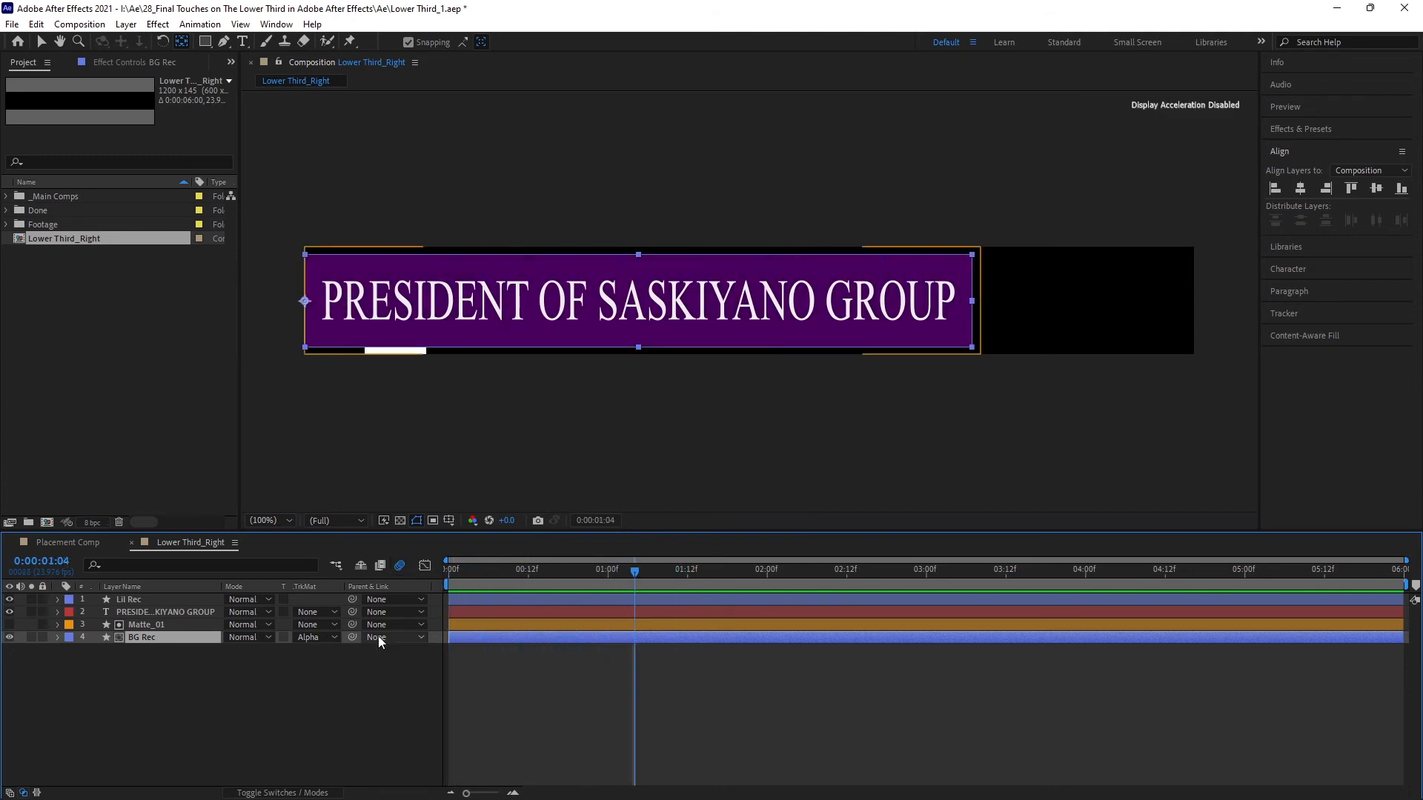
# Step: Add a Scale hold keyframe for Matte_01 at 0:00:05:00 and set its horizontal scale to 0% at 0:00:05:23
pyautogui.click(179, 622)
pyautogui.press('s')
pyautogui.moveTo(637, 572); pyautogui.dragTo(1245, 594)
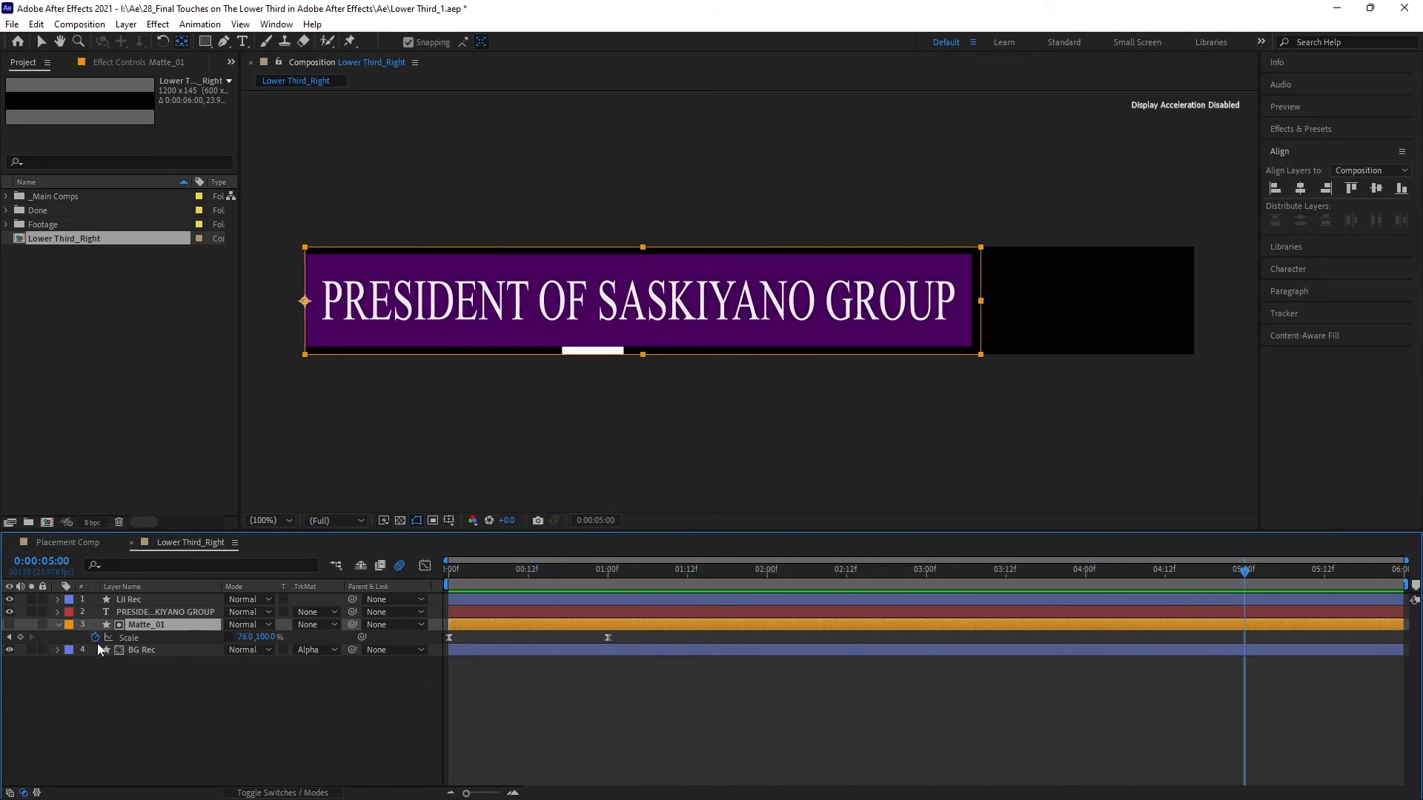
pyautogui.click(21, 637)
pyautogui.moveTo(1245, 571); pyautogui.dragTo(1412, 578)
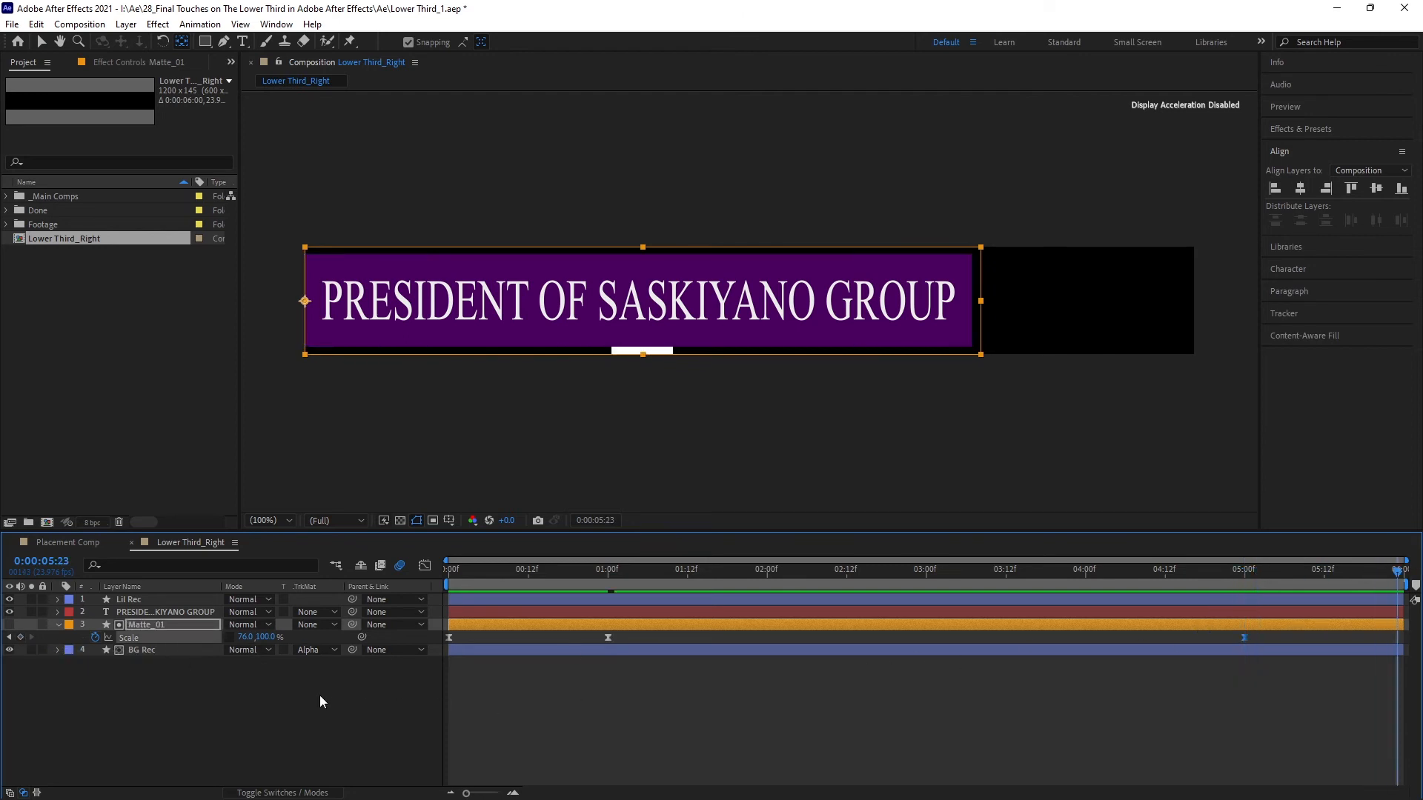
pyautogui.click(247, 638)
pyautogui.write('0')
pyautogui.press('Return')
# Step: Preview Matte_01's closing scale animation starting from 0:00:04:19
pyautogui.moveTo(1398, 572); pyautogui.dragTo(1212, 593)
pyautogui.press('space')
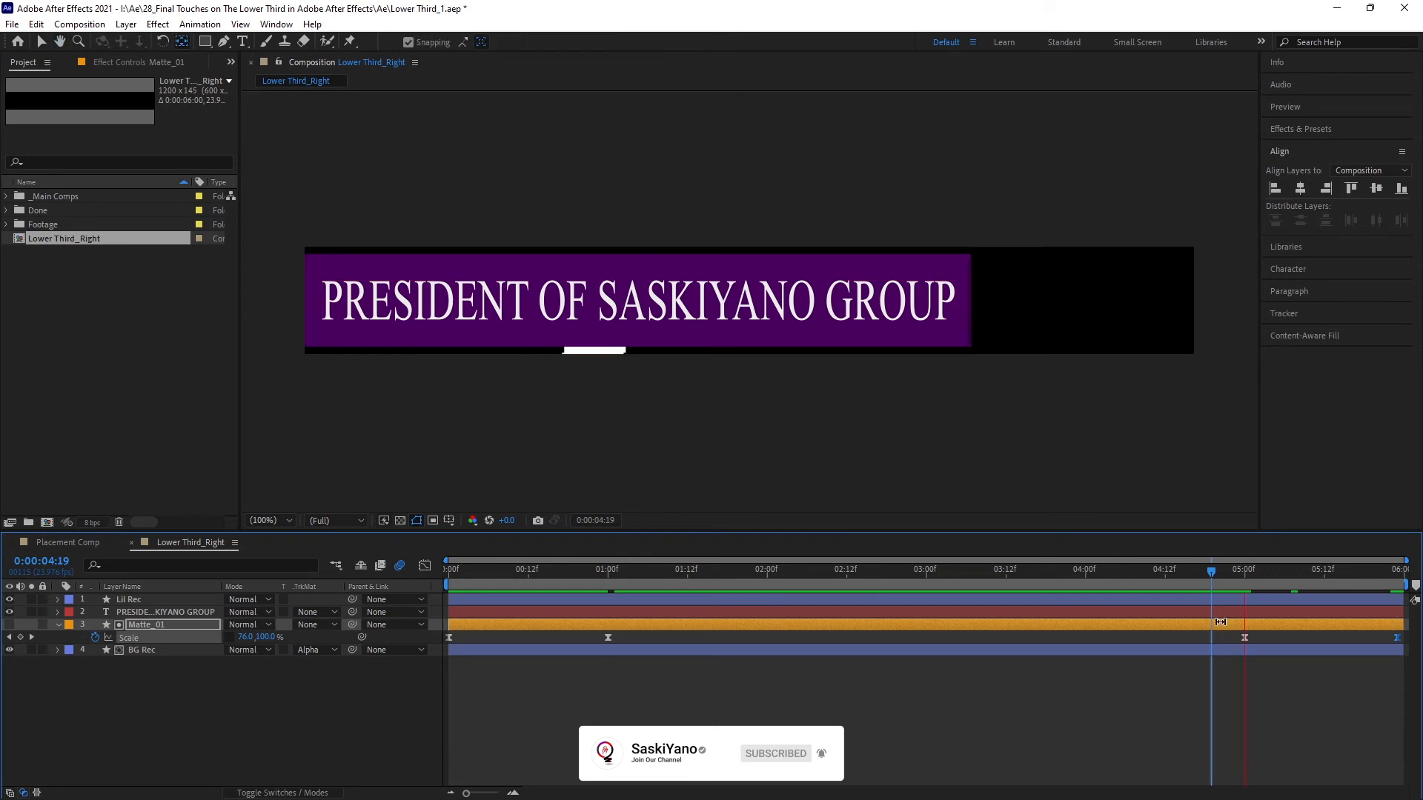
pyautogui.press('space')
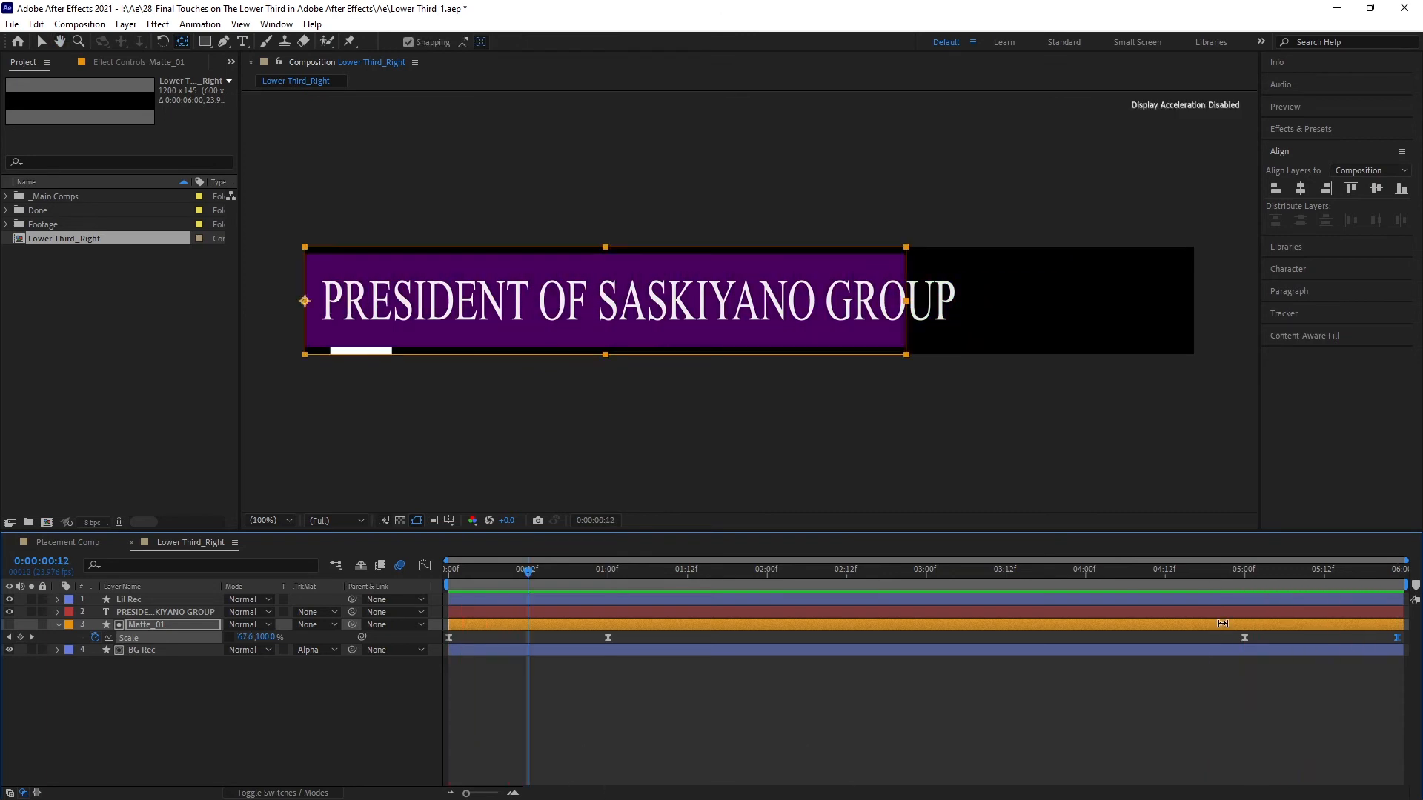
pyautogui.click(1233, 584)
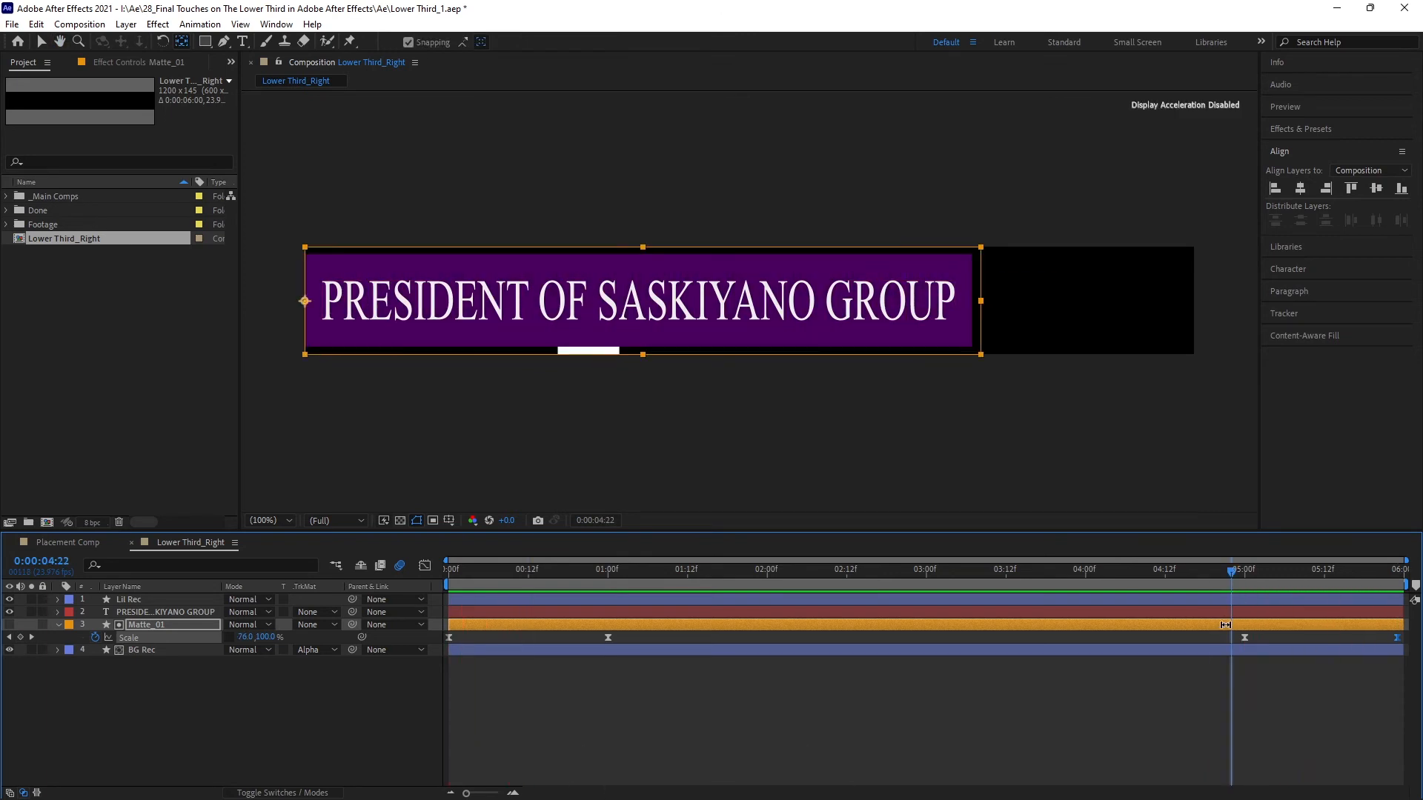
# Step: Lengthen both ease handles of Matte_01's closing scale curve to about 0:00:05:12 in the Graph Editor, and preview the result
pyautogui.moveTo(1220, 633); pyautogui.dragTo(1386, 643)
pyautogui.click(425, 567)
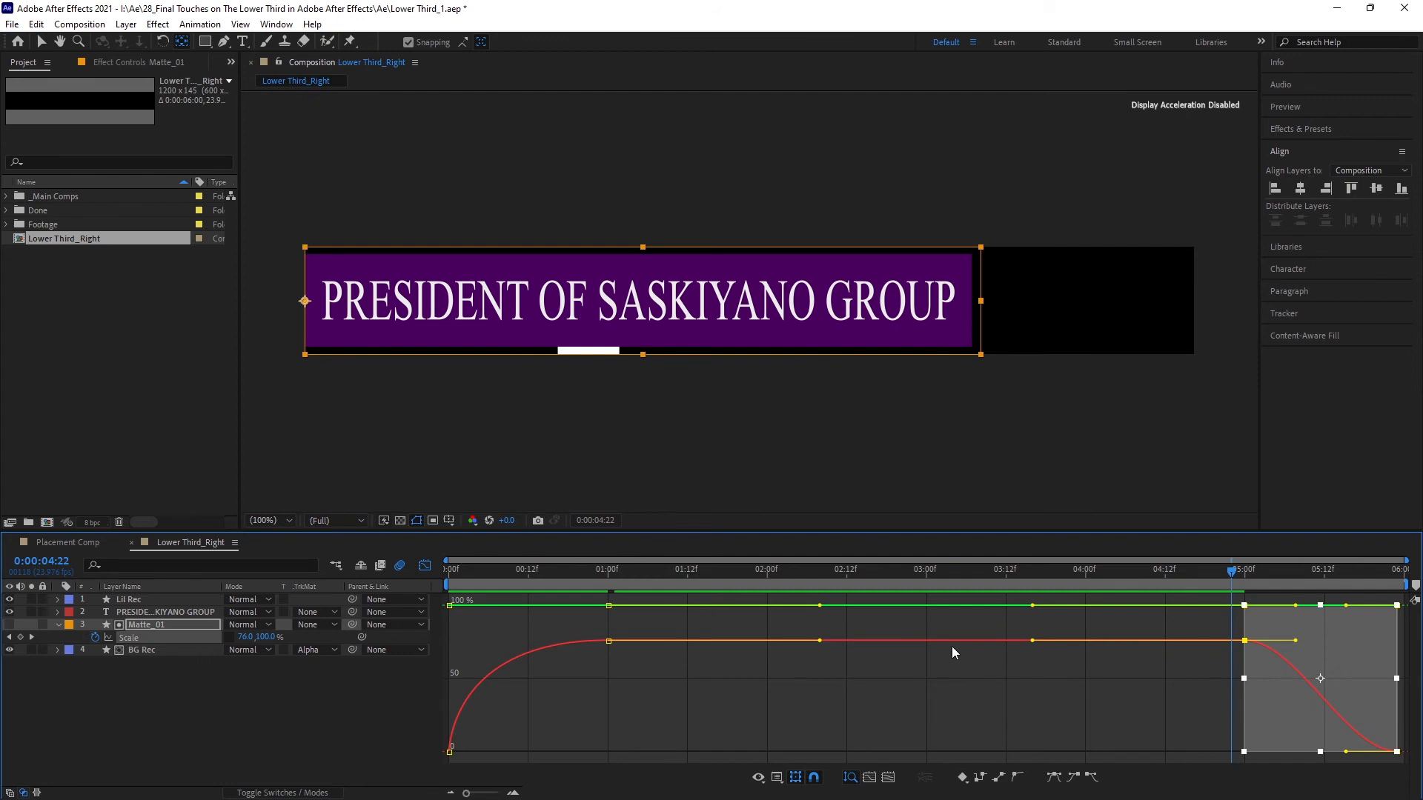
pyautogui.click(890, 777)
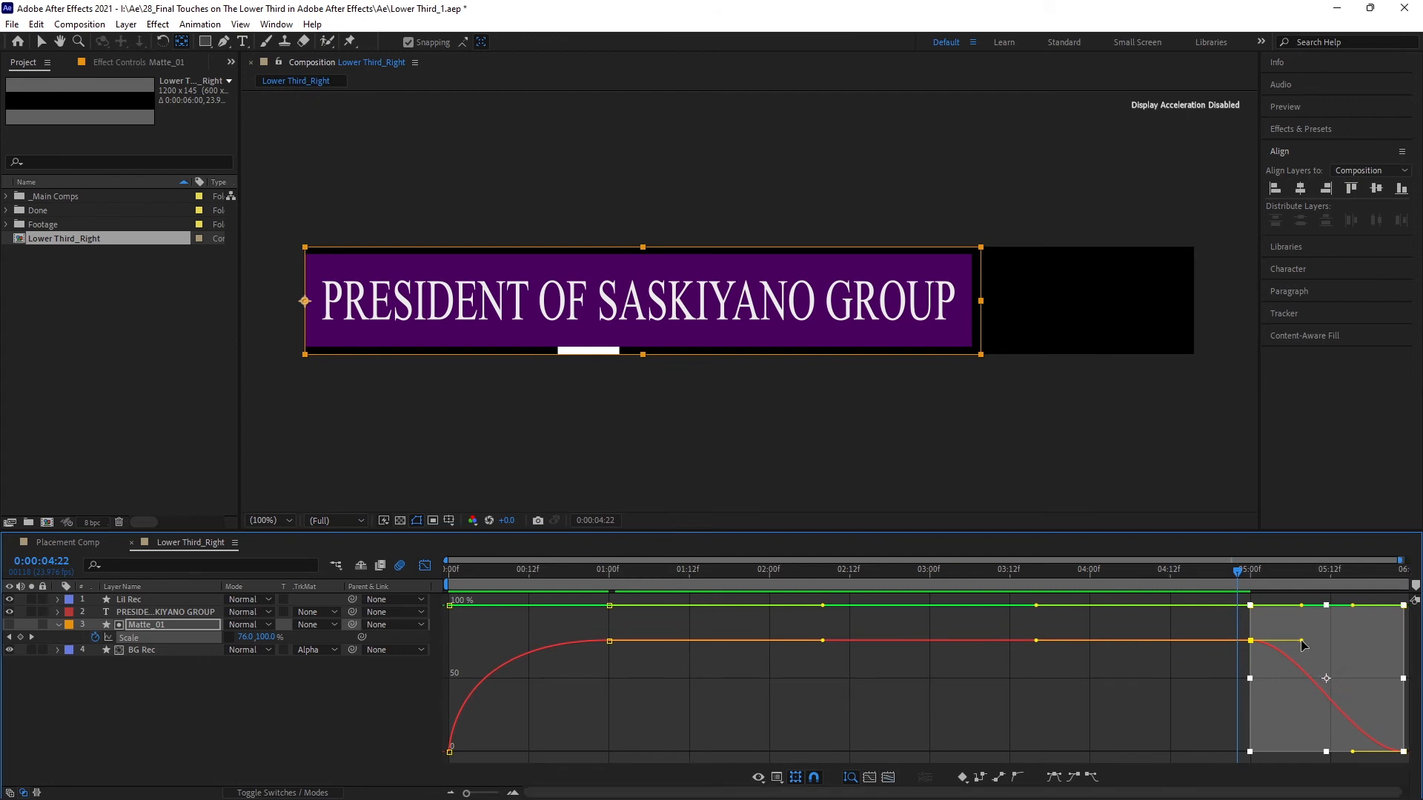
pyautogui.moveTo(1303, 642); pyautogui.dragTo(1331, 642)
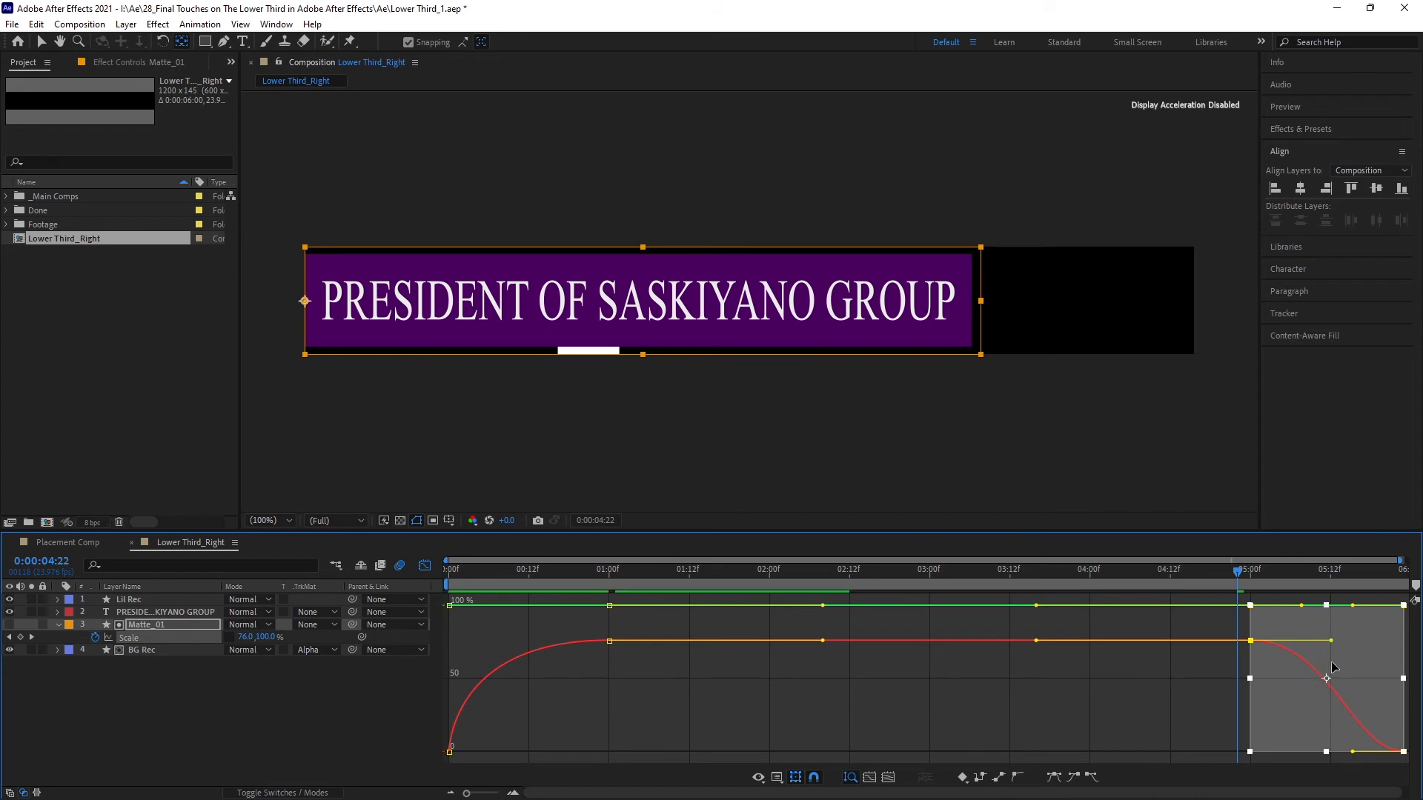
pyautogui.moveTo(1353, 752); pyautogui.dragTo(1333, 752)
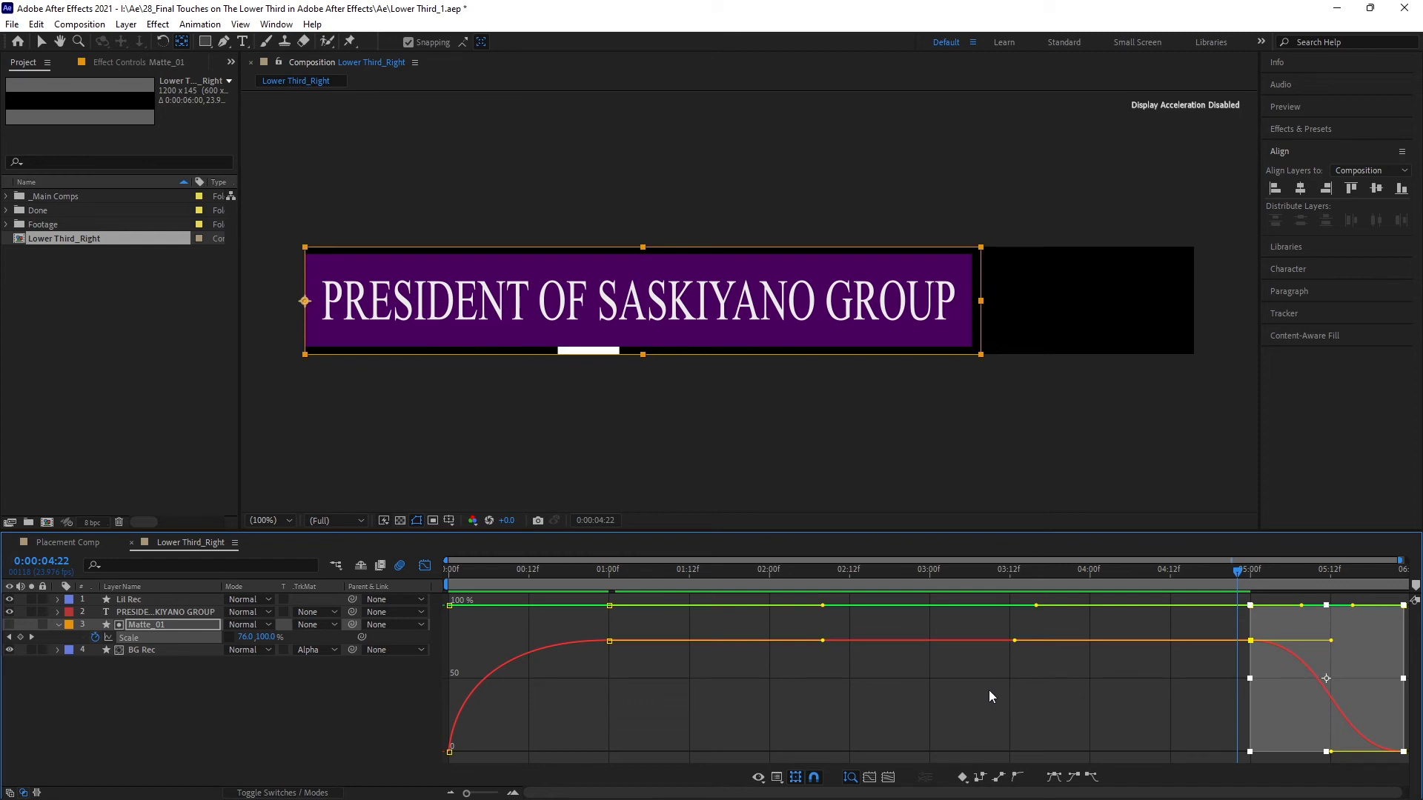
pyautogui.click(422, 567)
pyautogui.press('space')
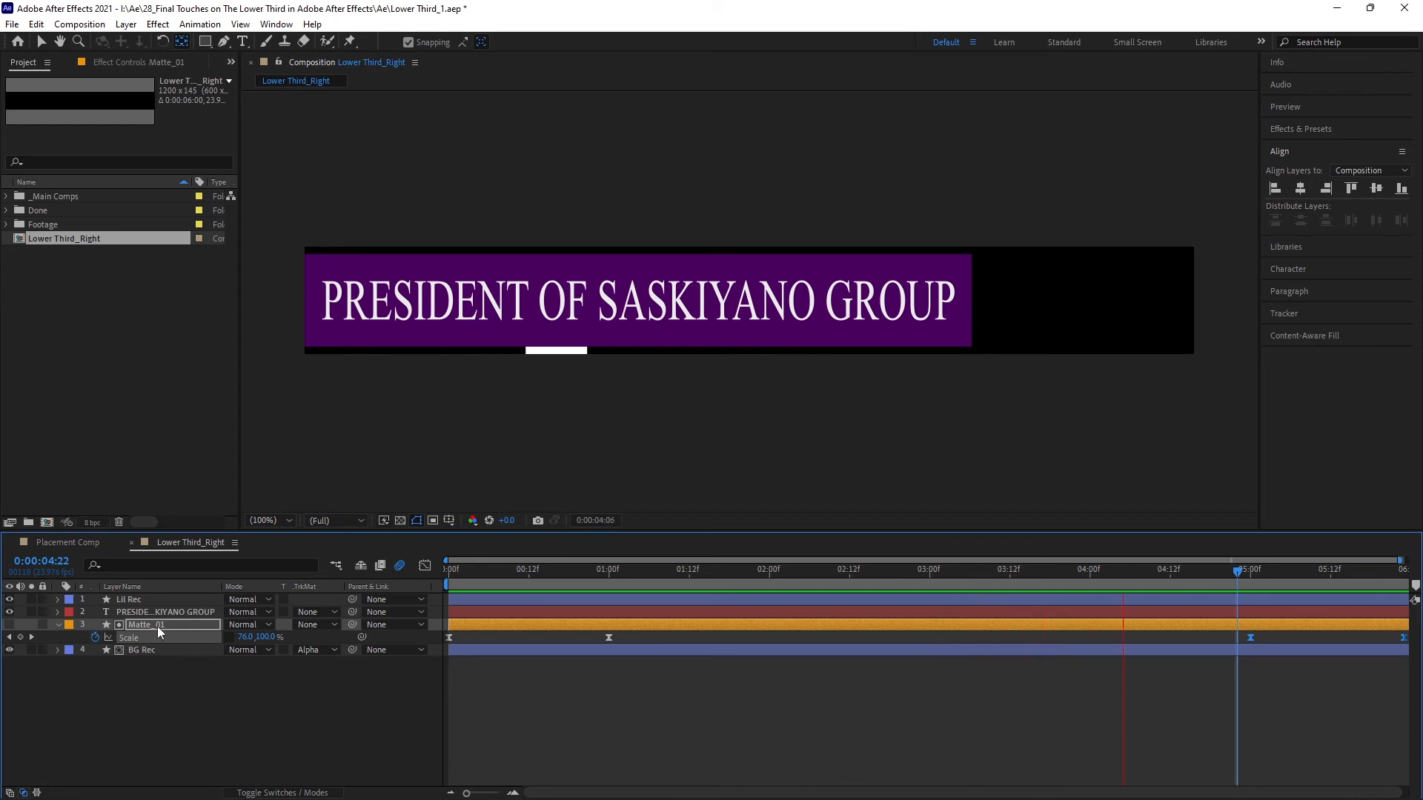
pyautogui.press('space')
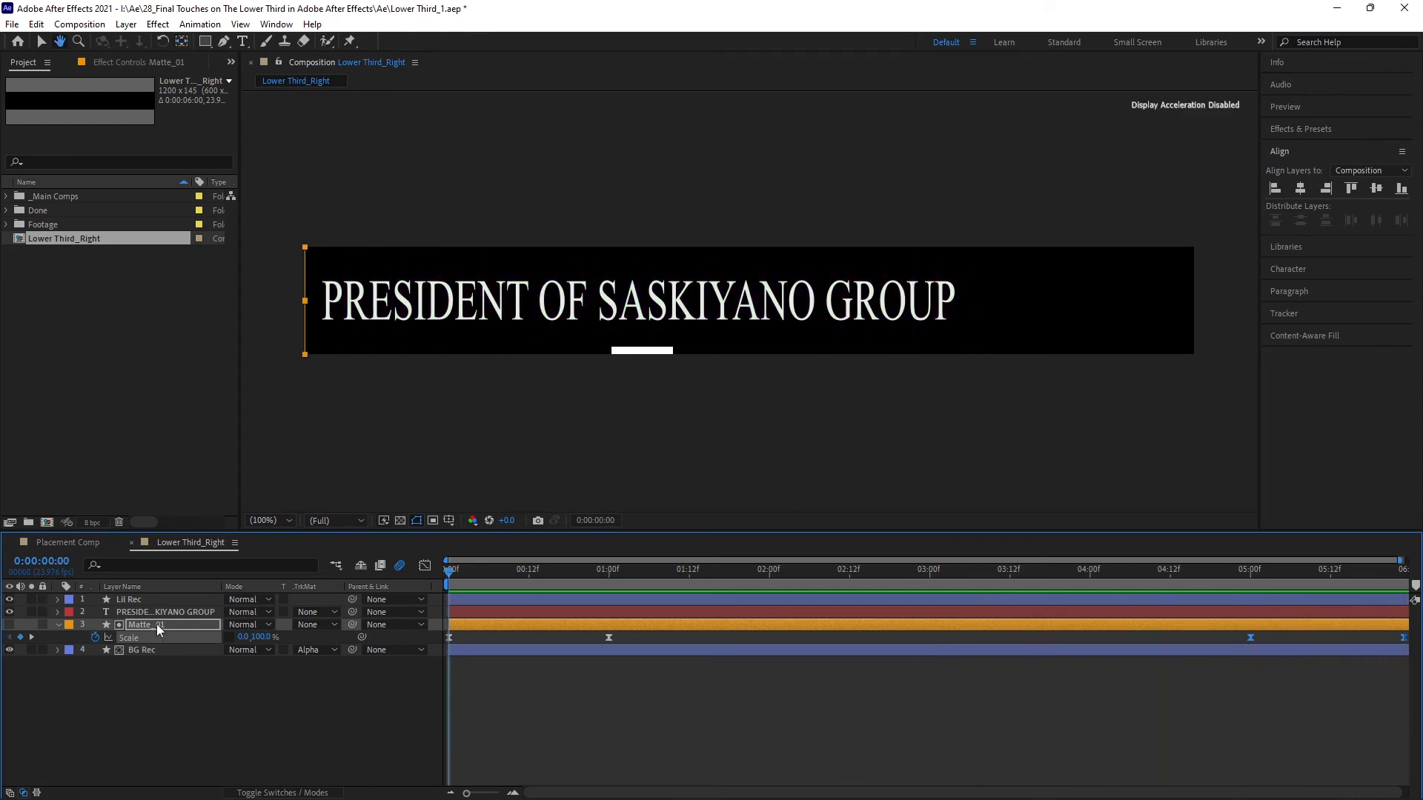
# Step: Duplicate Matte_01 and place the copy directly above the title text layer
pyautogui.click(158, 624)
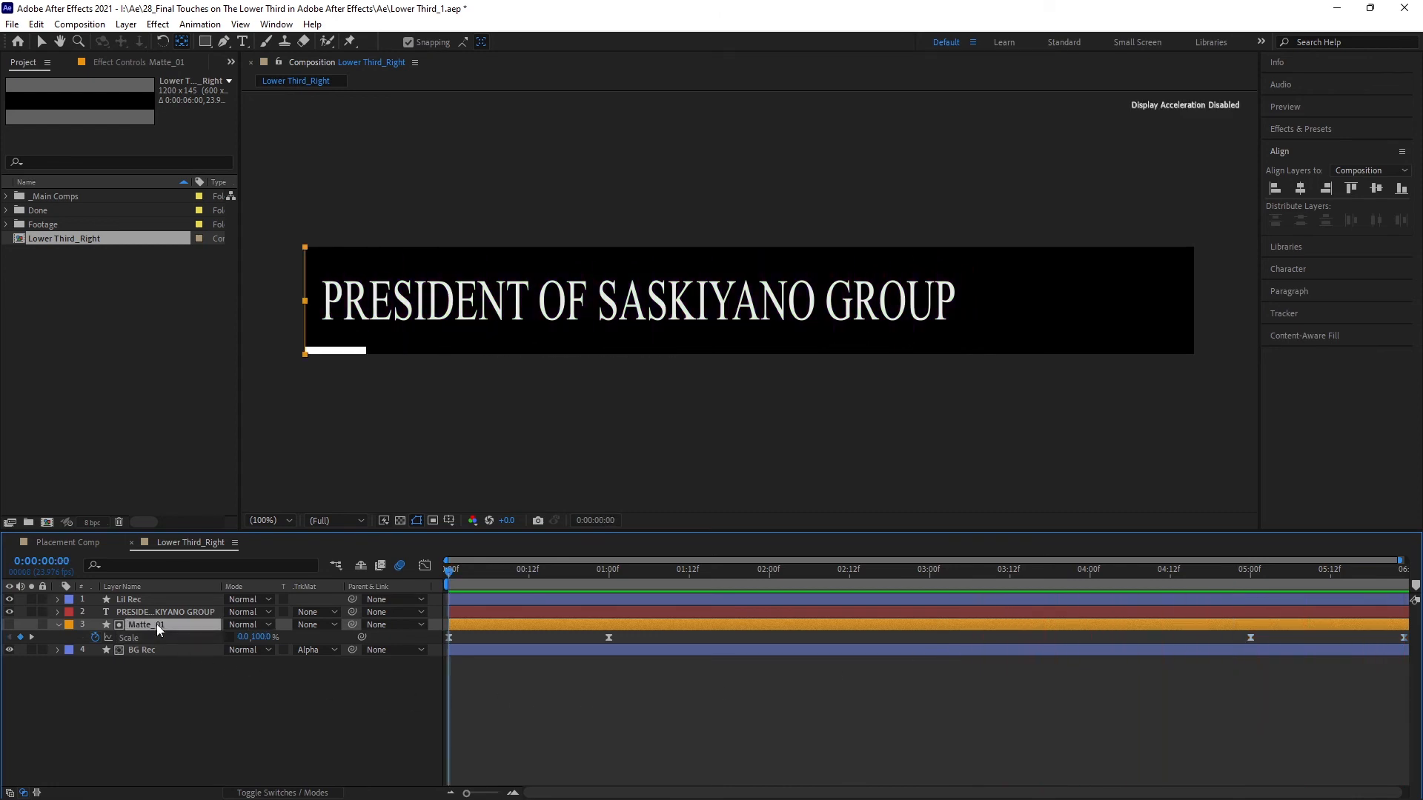
pyautogui.hotkey('ctrl', 'd')
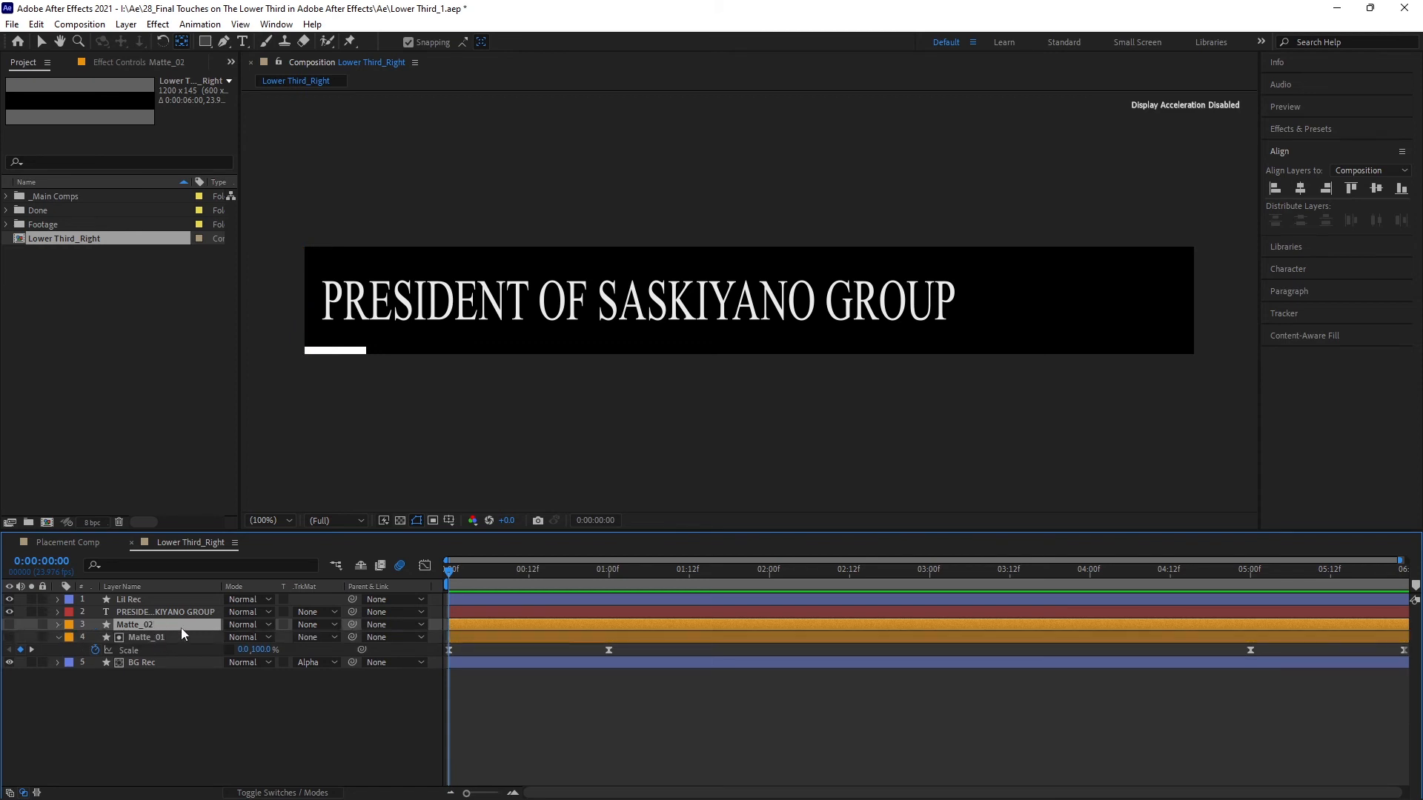
pyautogui.moveTo(175, 623); pyautogui.dragTo(173, 607)
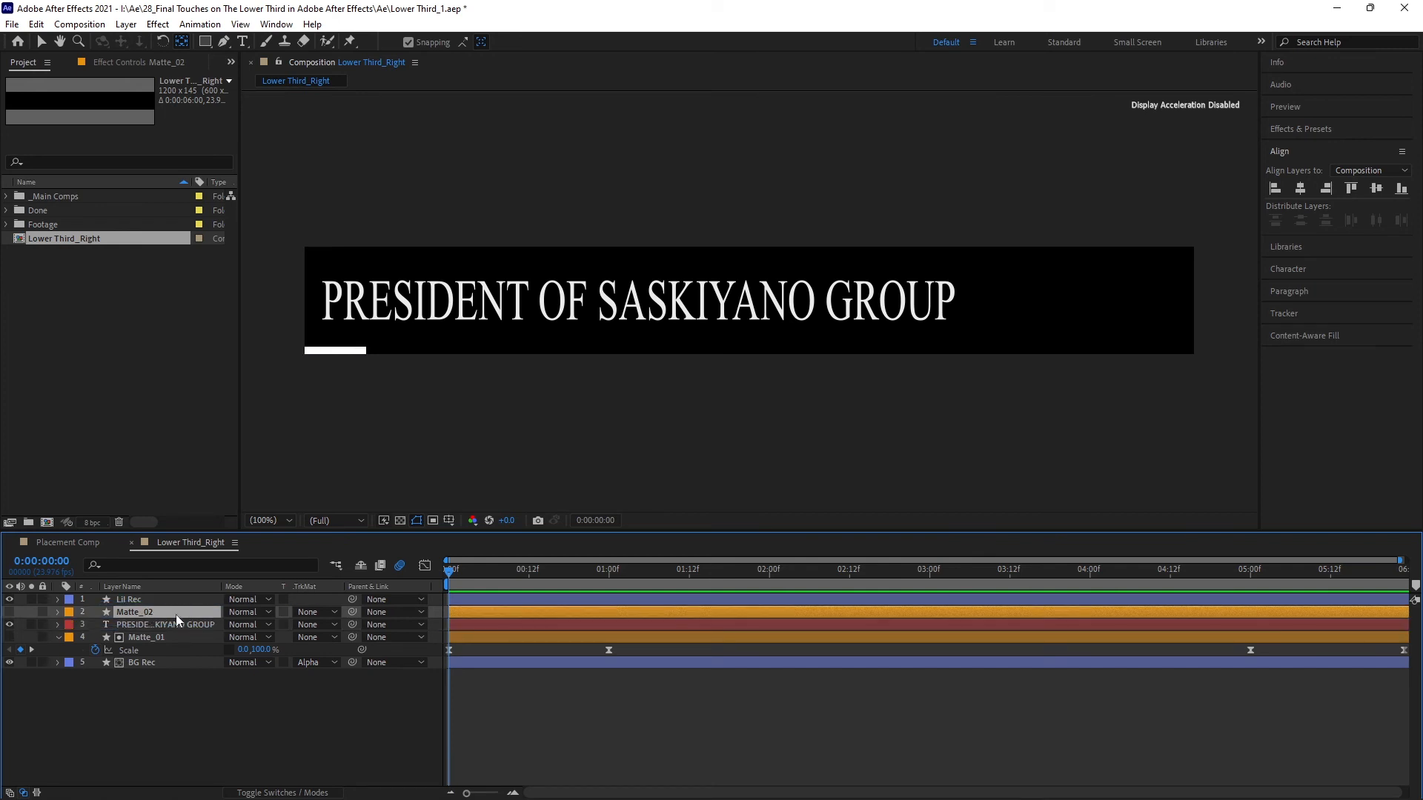
# Step: Set the title text layer's track matte to Alpha Matte "Matte_02" and preview the text reveal
pyautogui.click(321, 626)
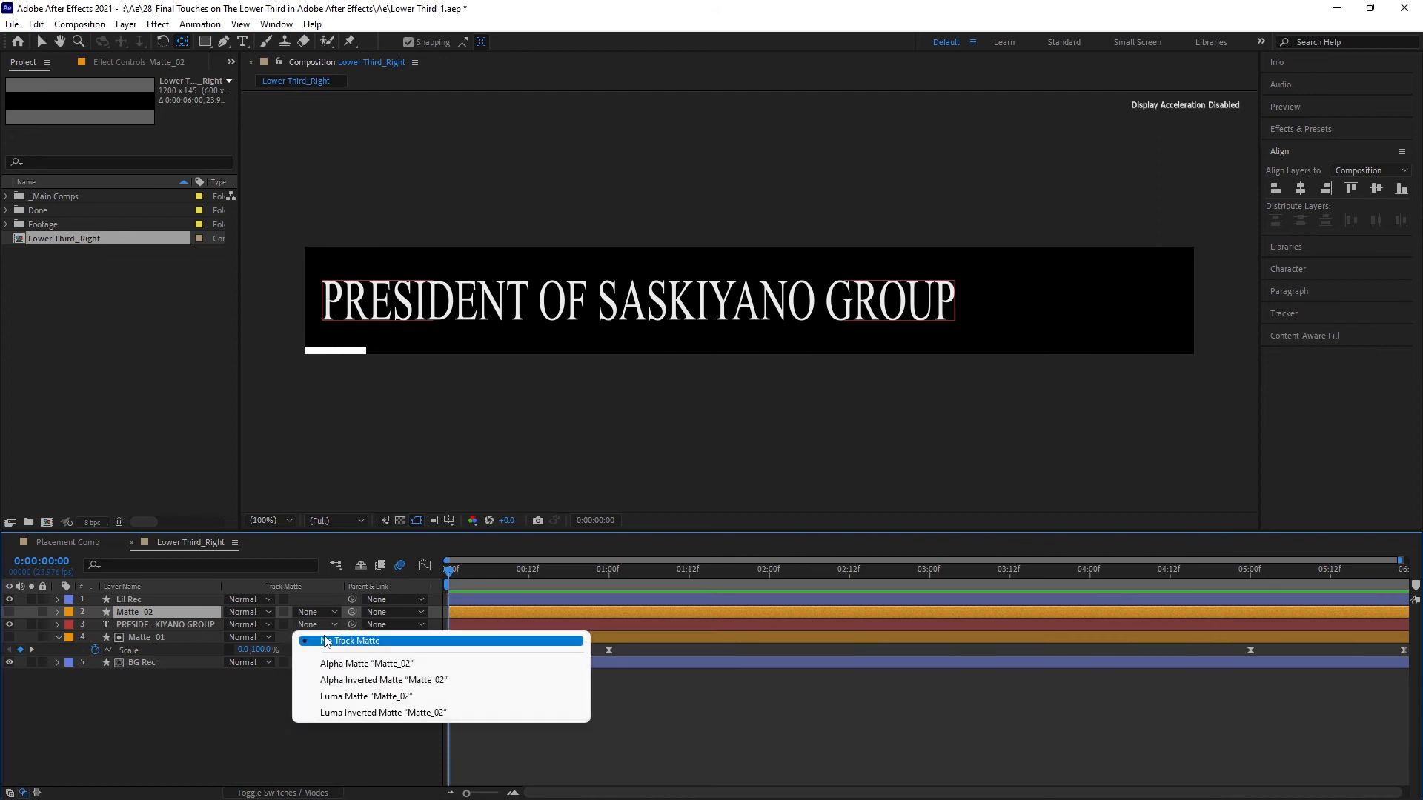
pyautogui.click(330, 665)
pyautogui.press('space')
pyautogui.press('space')
pyautogui.moveTo(656, 578); pyautogui.dragTo(433, 606)
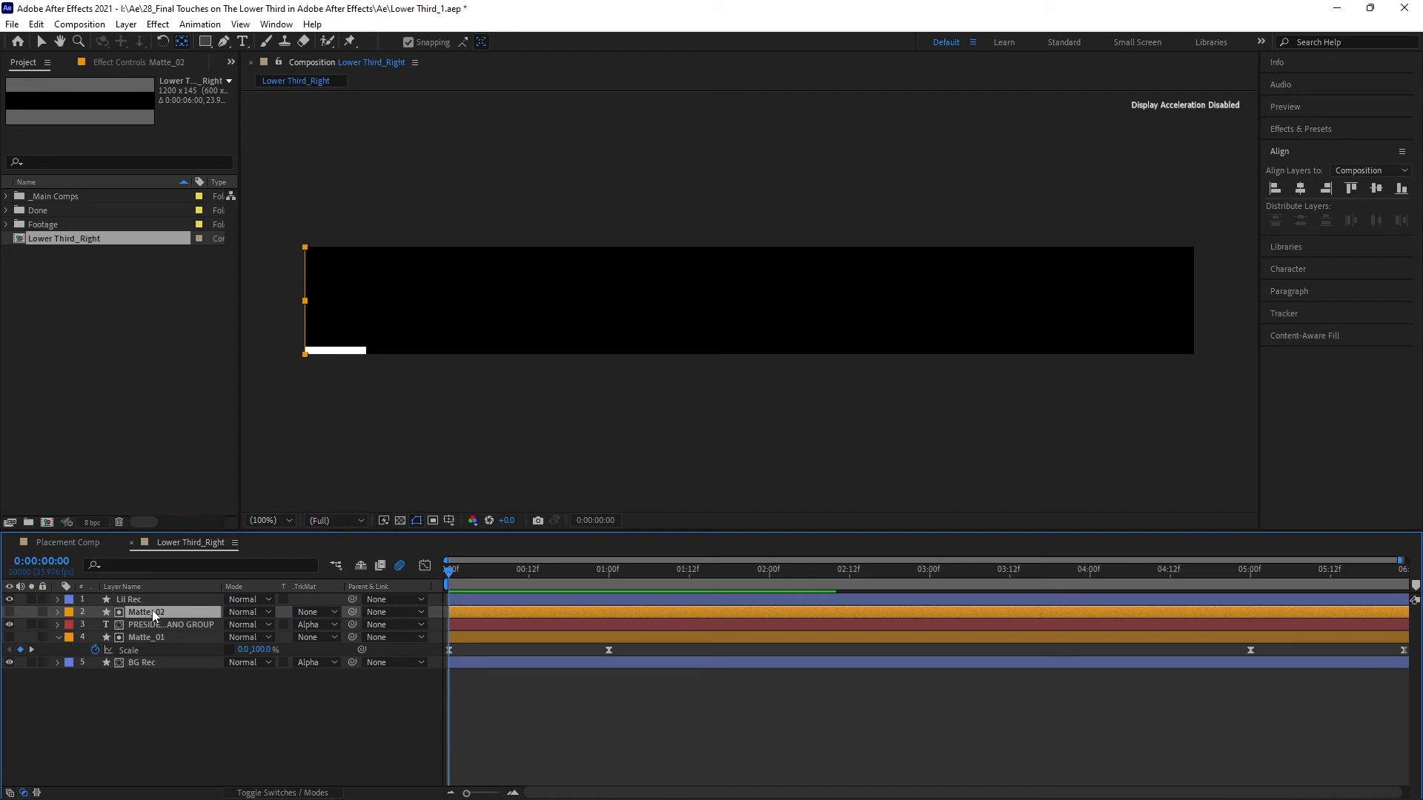
# Step: Shift Matte_02's two opening Scale keyframes three frames later so they start at 0:00:00:03
pyautogui.hotkey('ctrl', 'v')
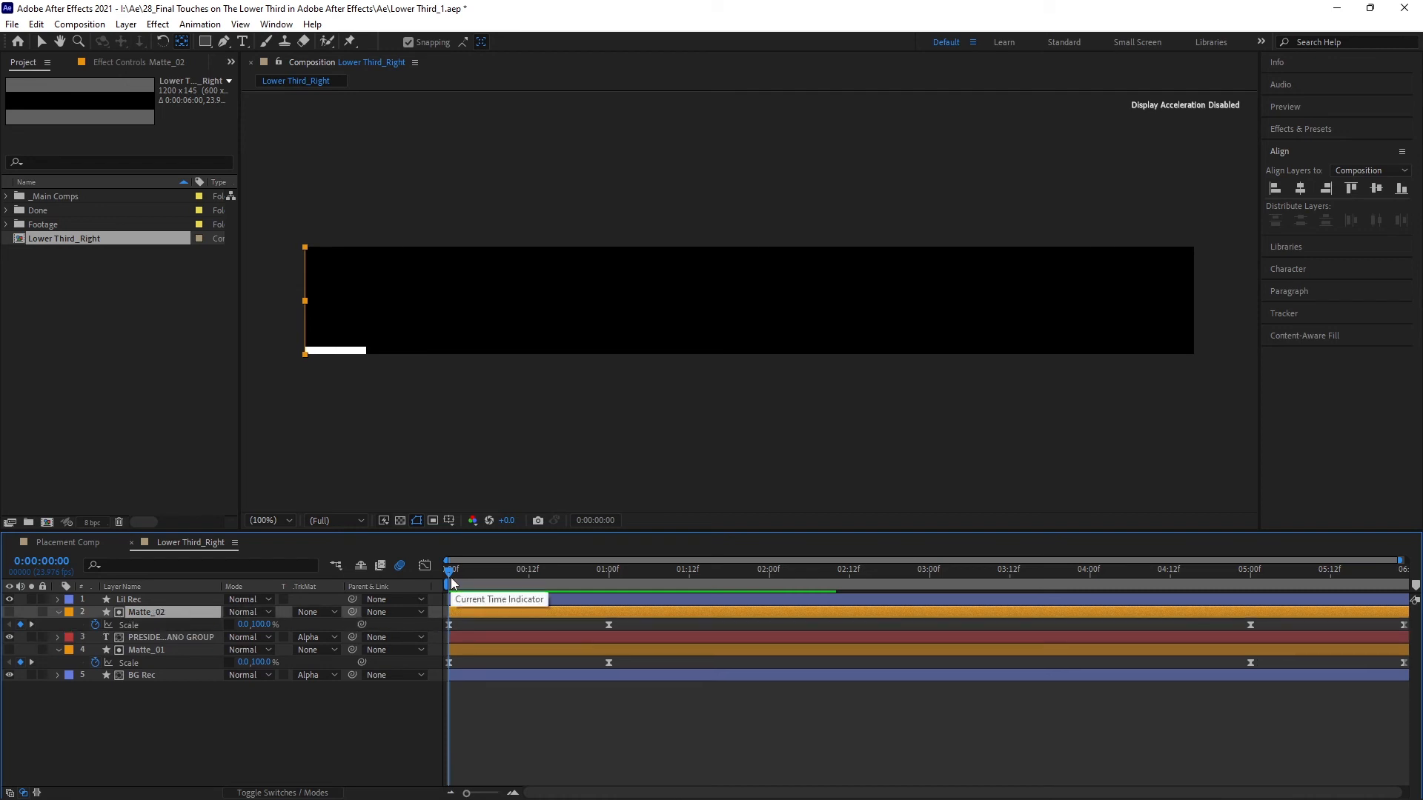
pyautogui.press('space')
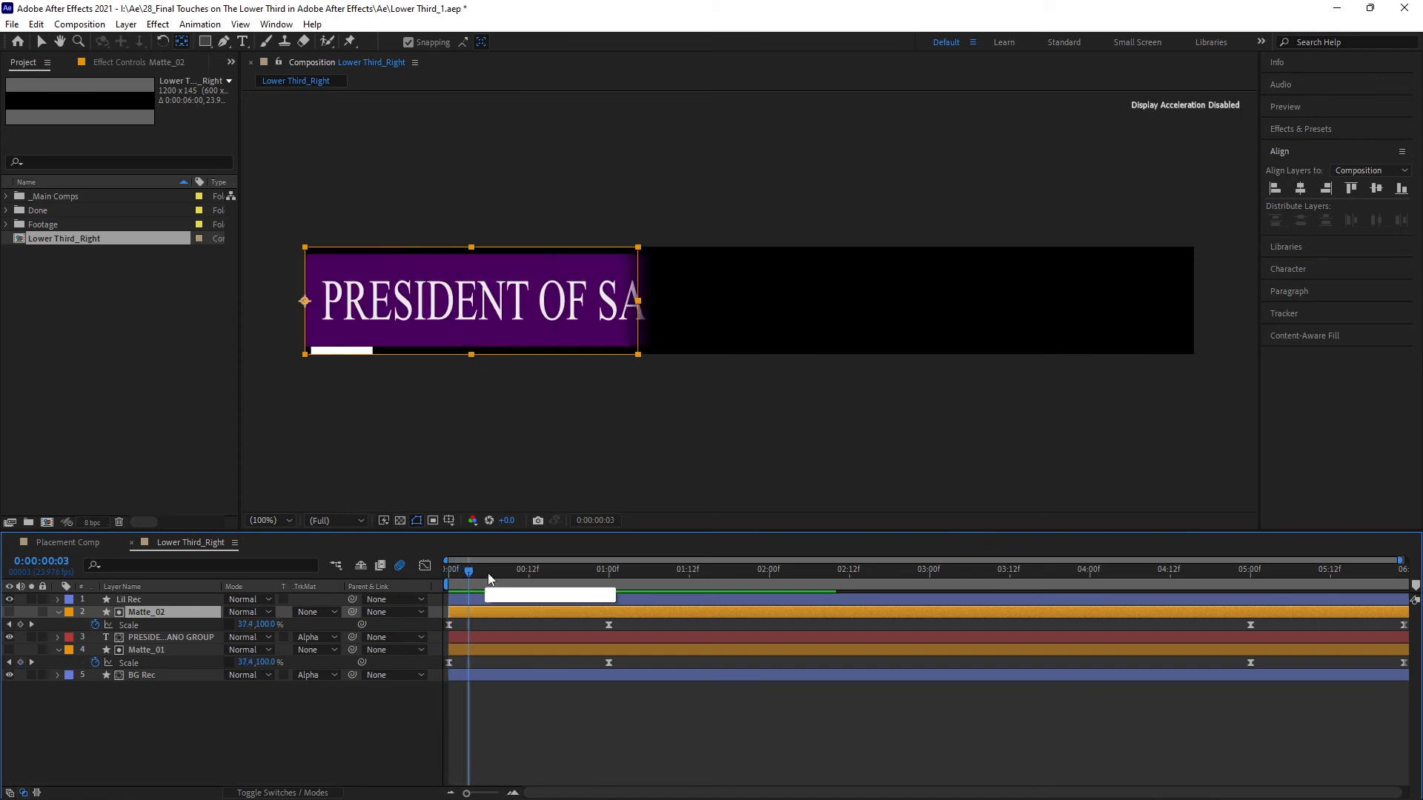
pyautogui.moveTo(626, 626); pyautogui.dragTo(482, 625)
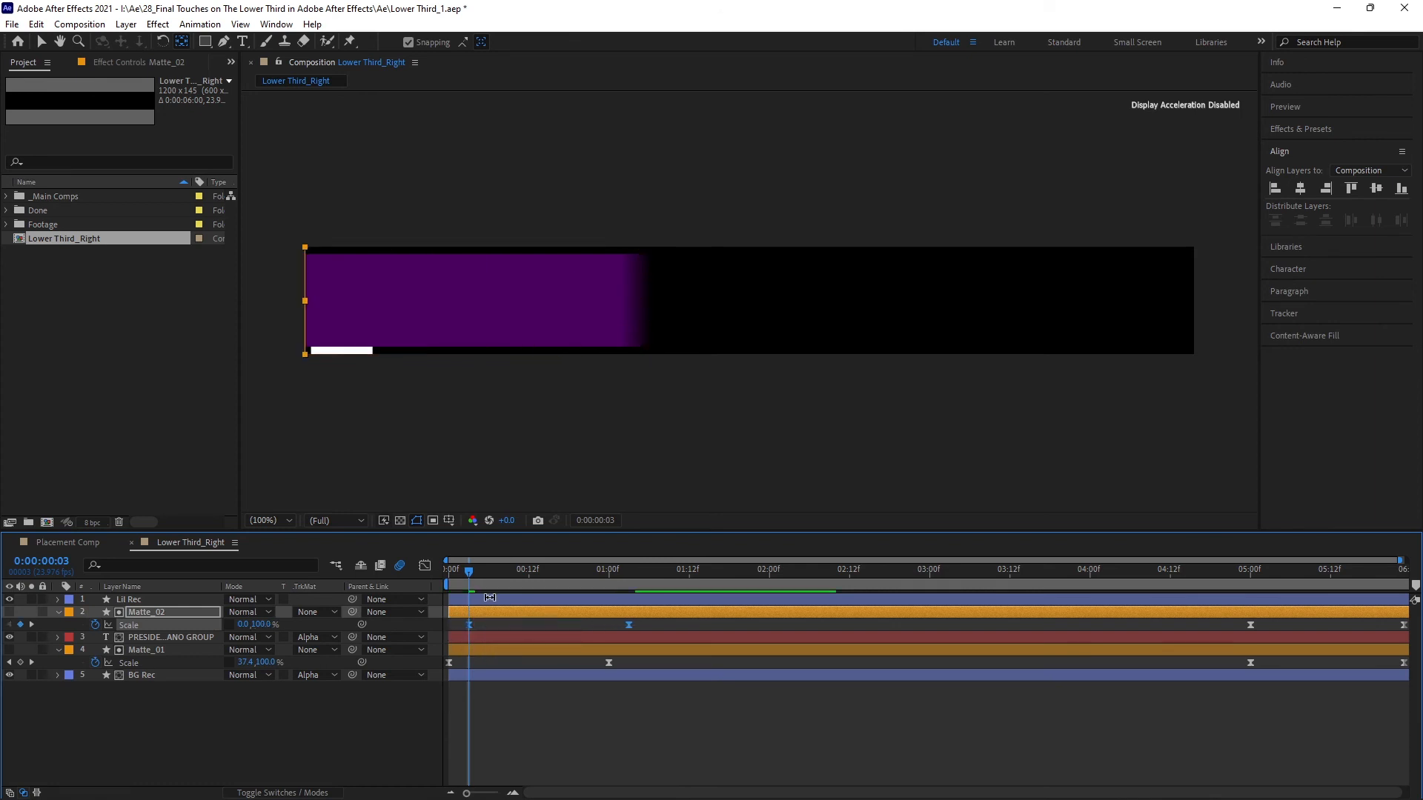
# Step: Shift Matte_02's two closing Scale keyframes three frames earlier so they start at 0:00:04:21
pyautogui.moveTo(459, 572); pyautogui.dragTo(1252, 624)
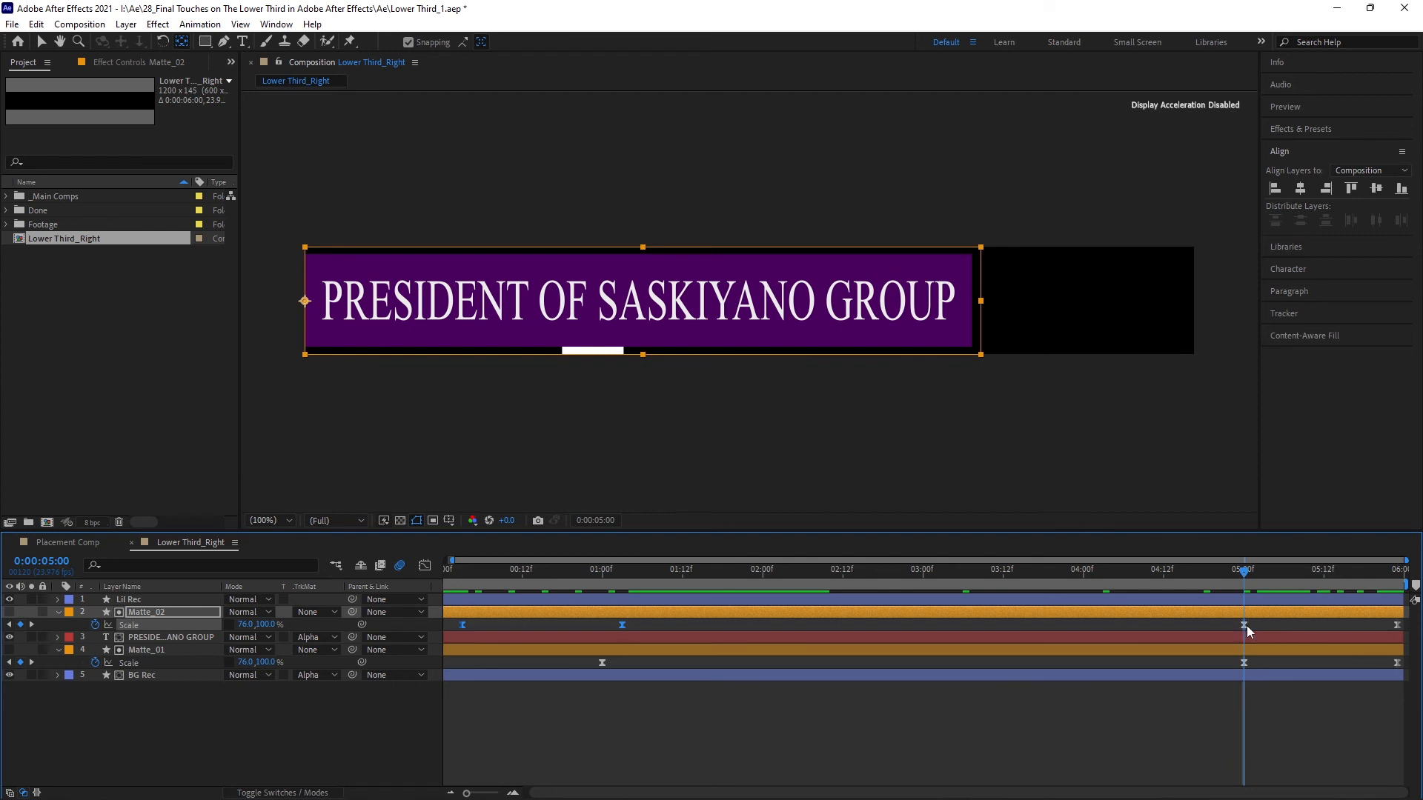
pyautogui.press('pageup')
pyautogui.press('pageup')
pyautogui.press('pageup')
pyautogui.moveTo(1226, 624); pyautogui.dragTo(1265, 629)
pyautogui.moveTo(1364, 628); pyautogui.dragTo(1405, 631)
pyautogui.moveTo(1242, 625); pyautogui.dragTo(1225, 628)
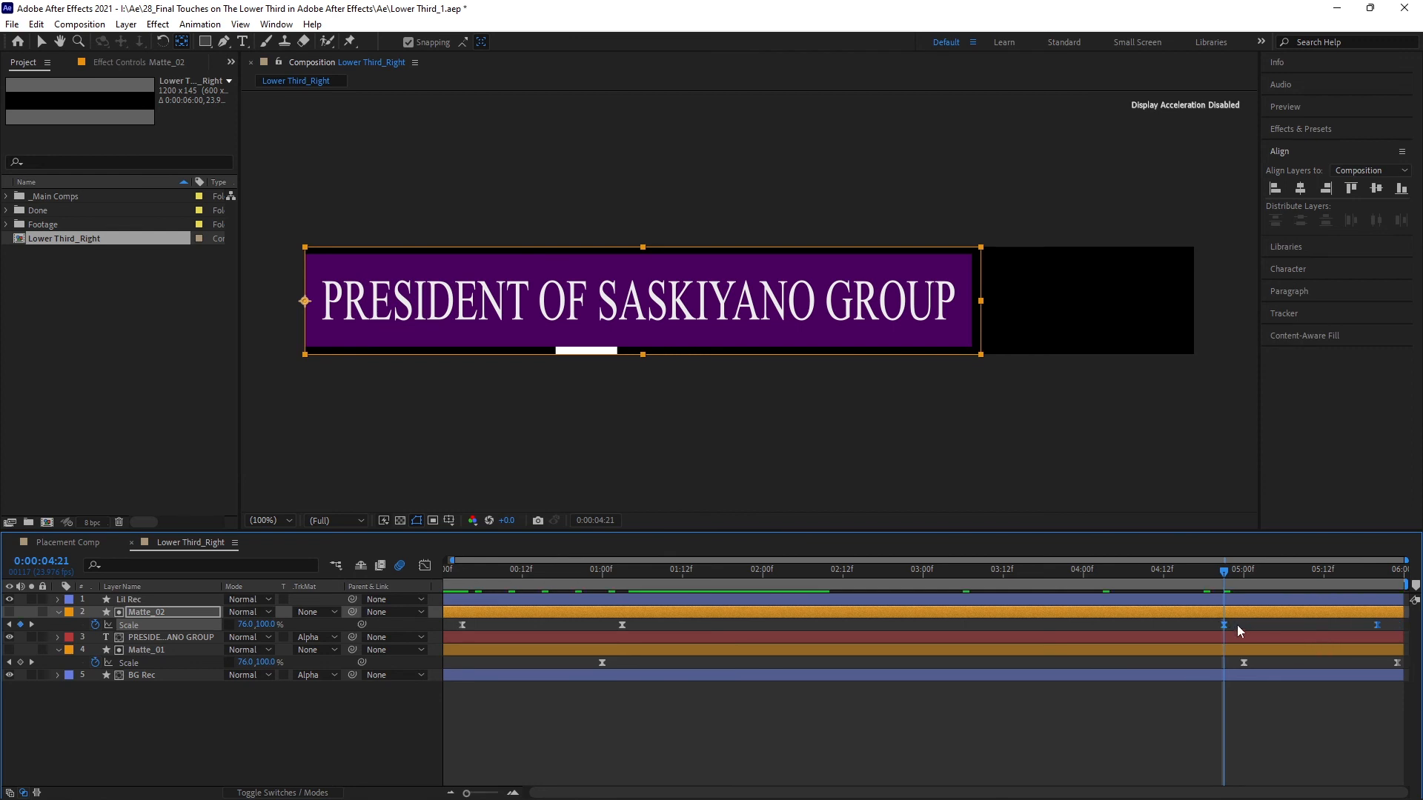
# Step: Preview the offset bar and title text reveals from the first frame
pyautogui.moveTo(1225, 574); pyautogui.dragTo(628, 609)
pyautogui.press('Home')
pyautogui.press('space')
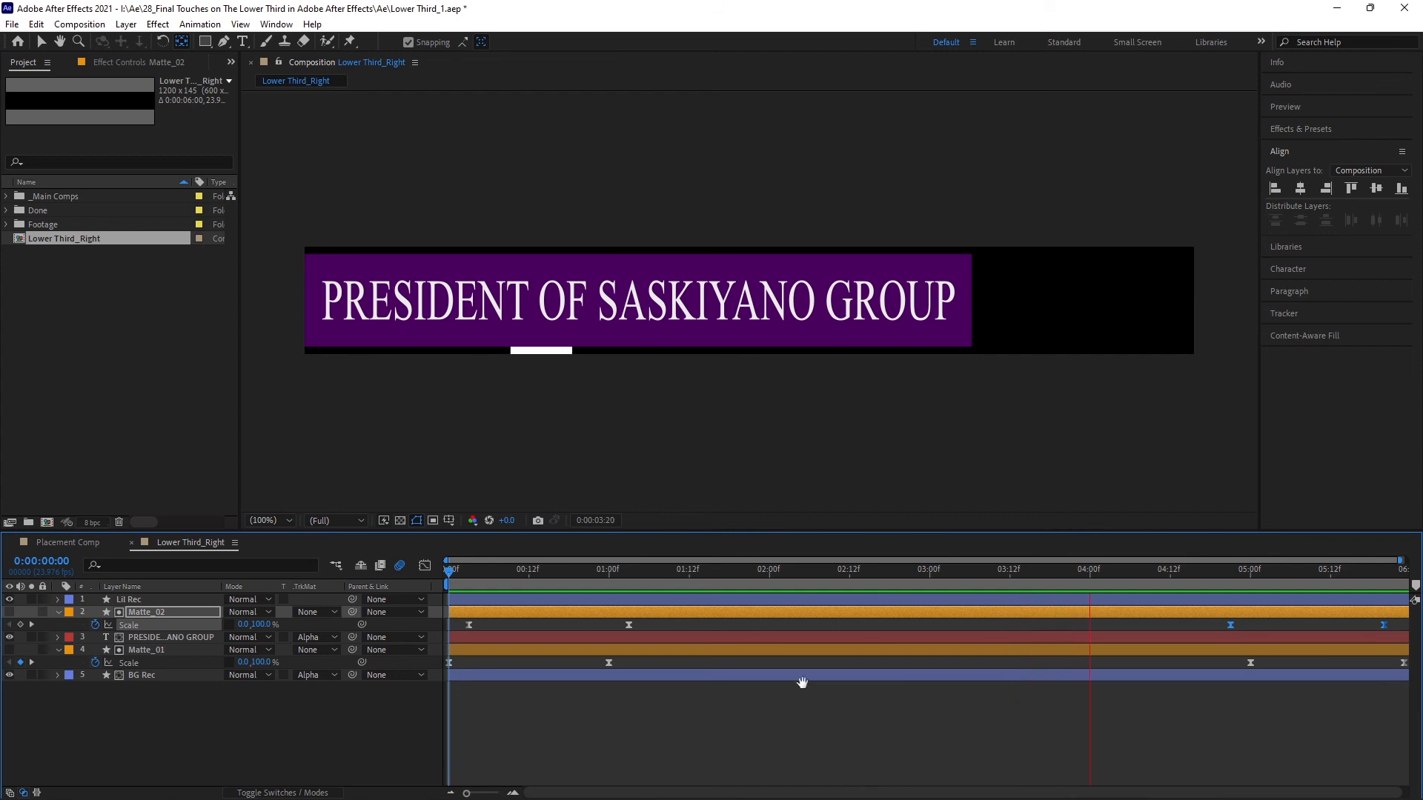
pyautogui.press('space')
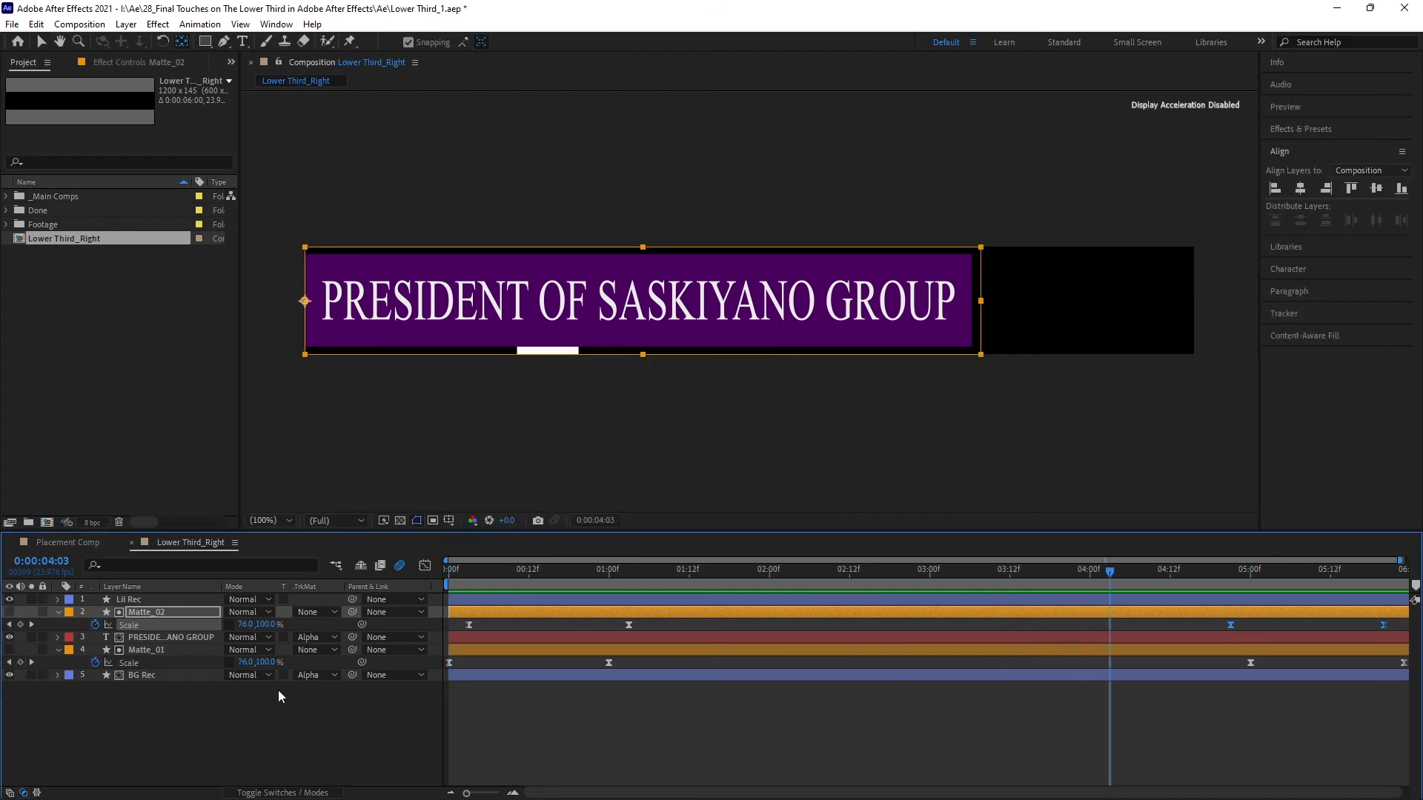
# Step: Duplicate Matte_01 and remove all Scale keyframes from the copy at the first frame
pyautogui.click(160, 649)
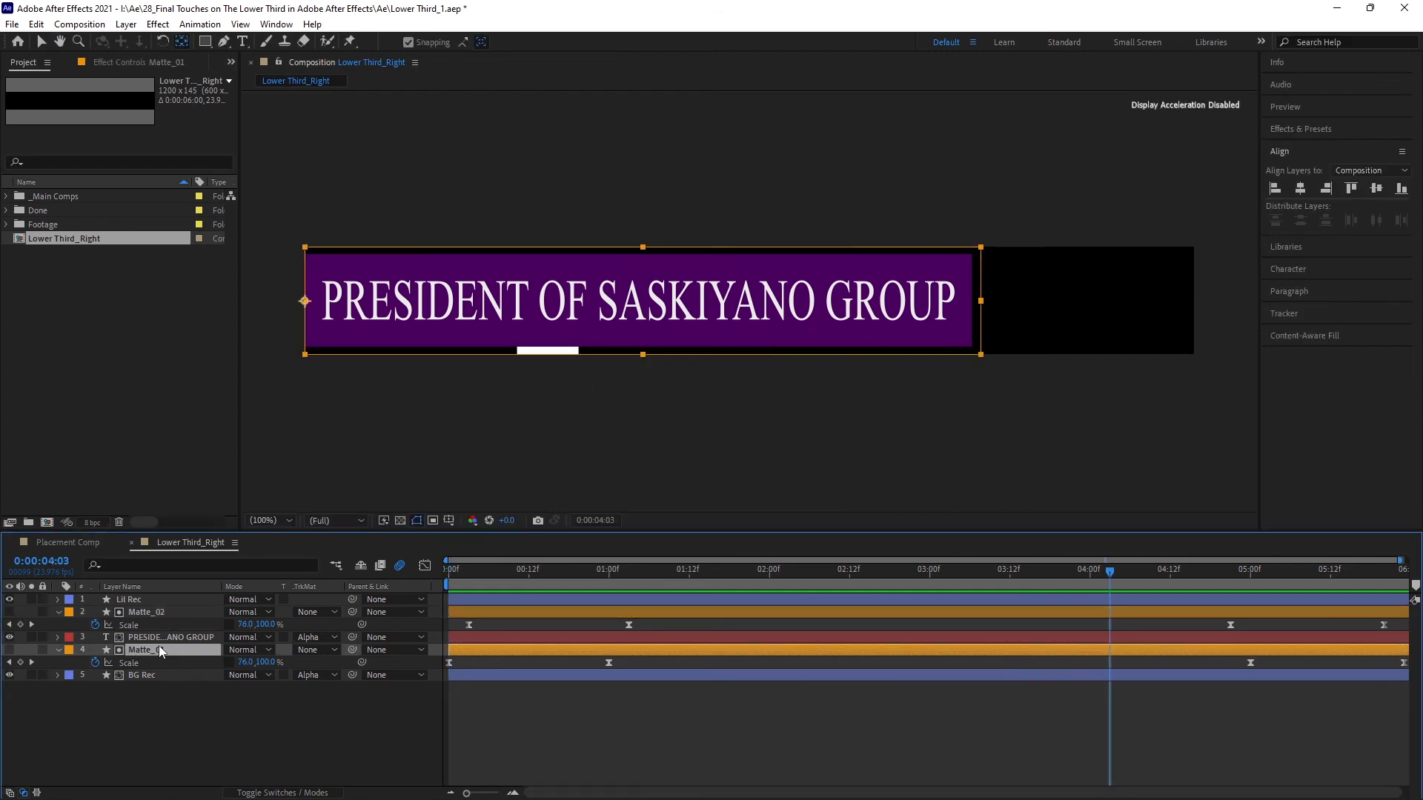
pyautogui.hotkey('ctrl', 'd')
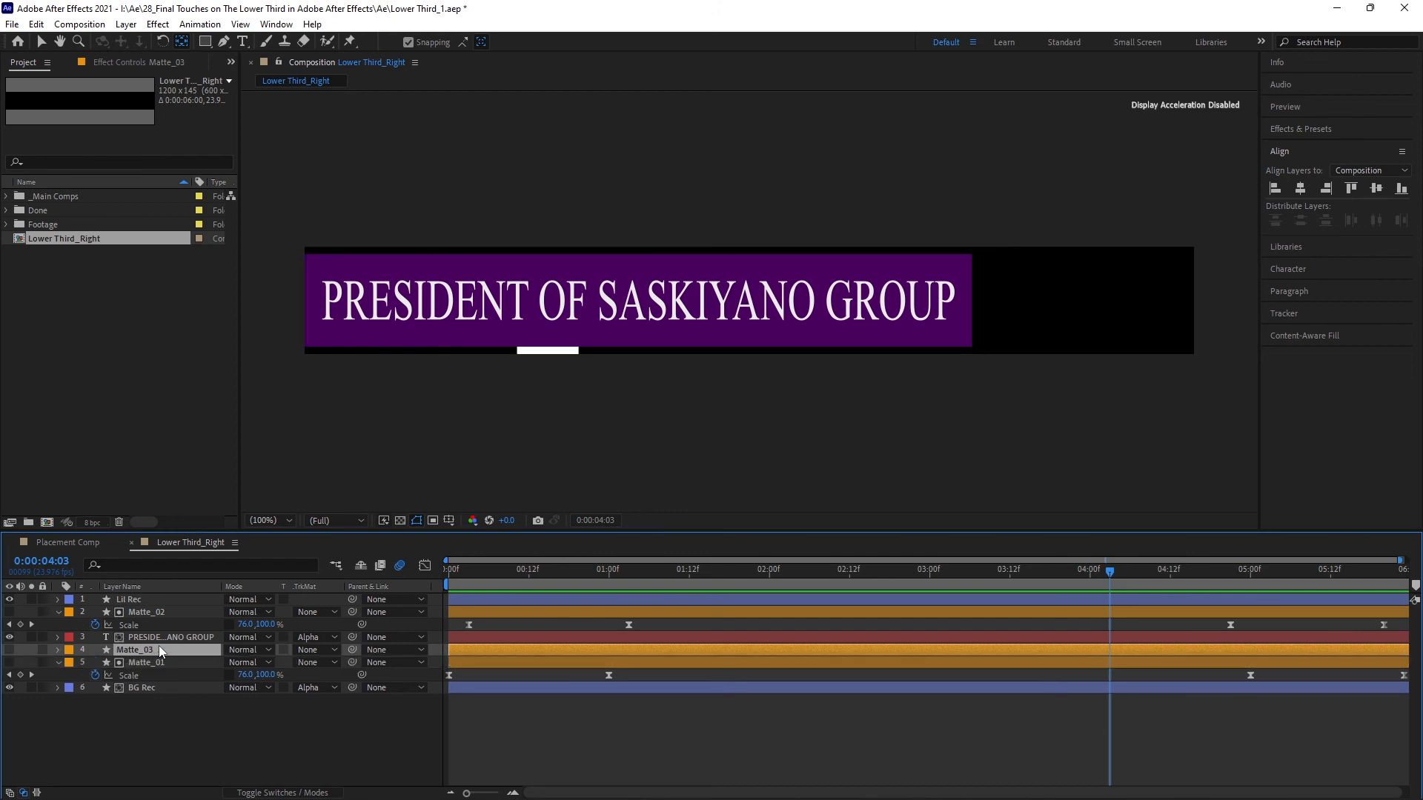
pyautogui.press('s')
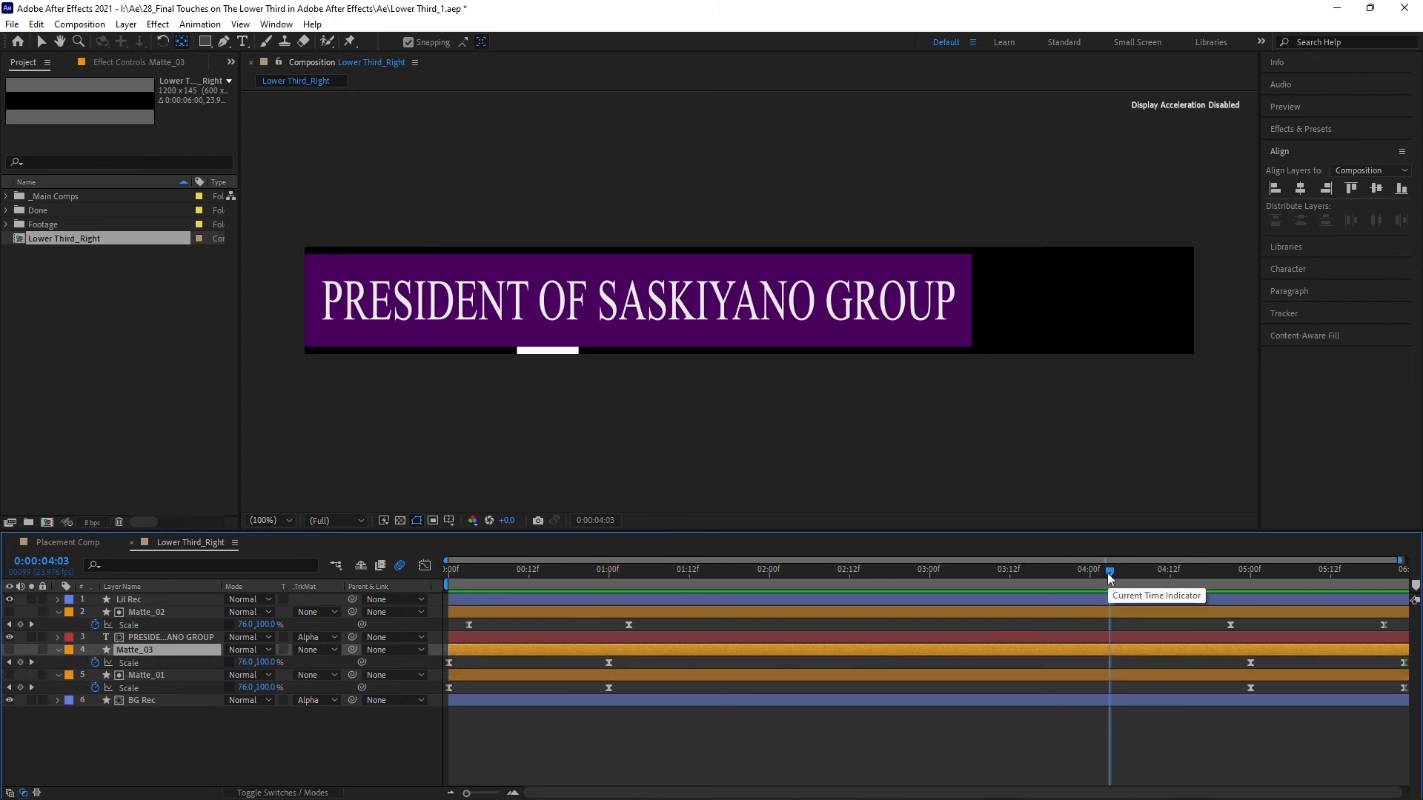
pyautogui.moveTo(1109, 575); pyautogui.dragTo(428, 593)
pyautogui.click(95, 663)
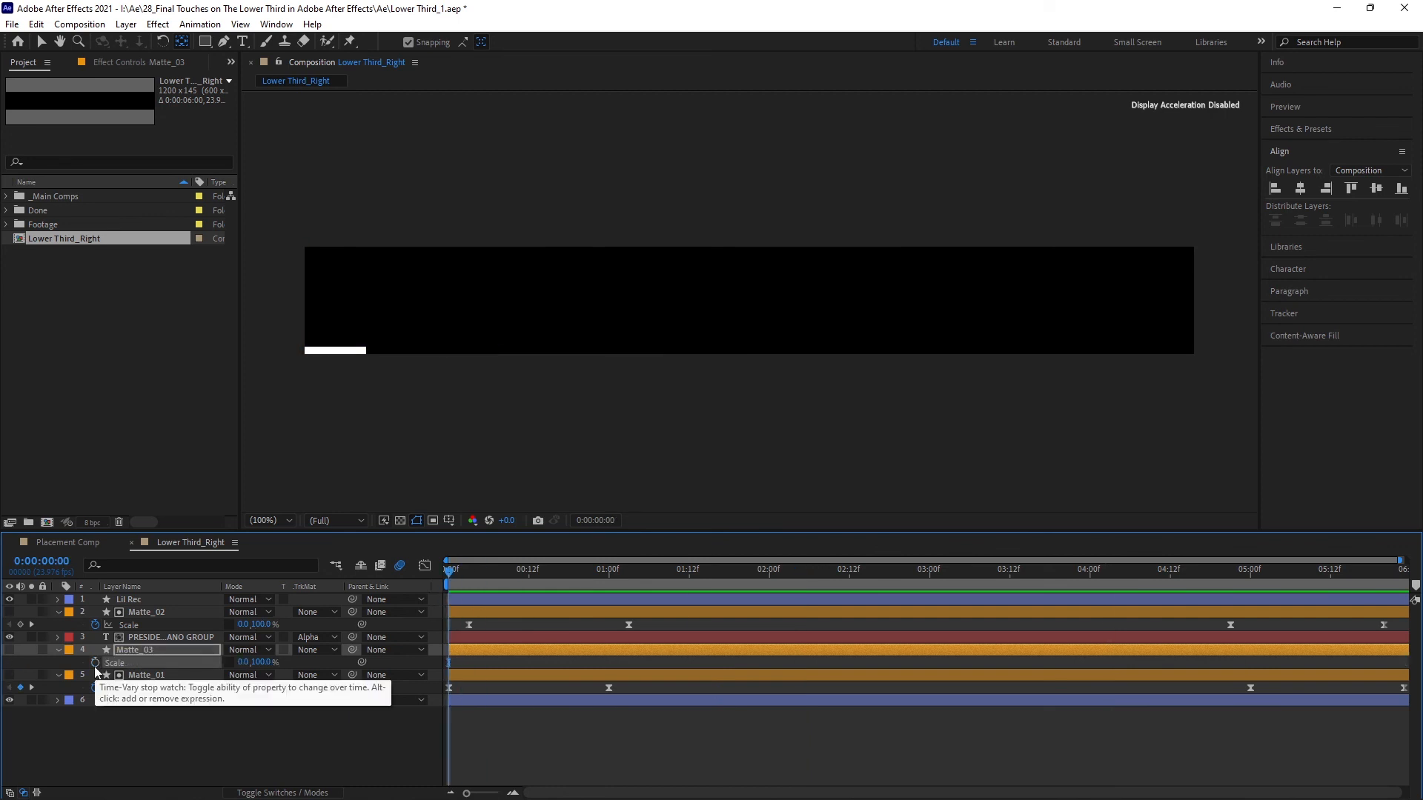
# Step: Link Matte_03's Scale to Matte_01's Scale with the expression thisComp.layer("Matte_01").transform.scale
pyautogui.click(149, 651)
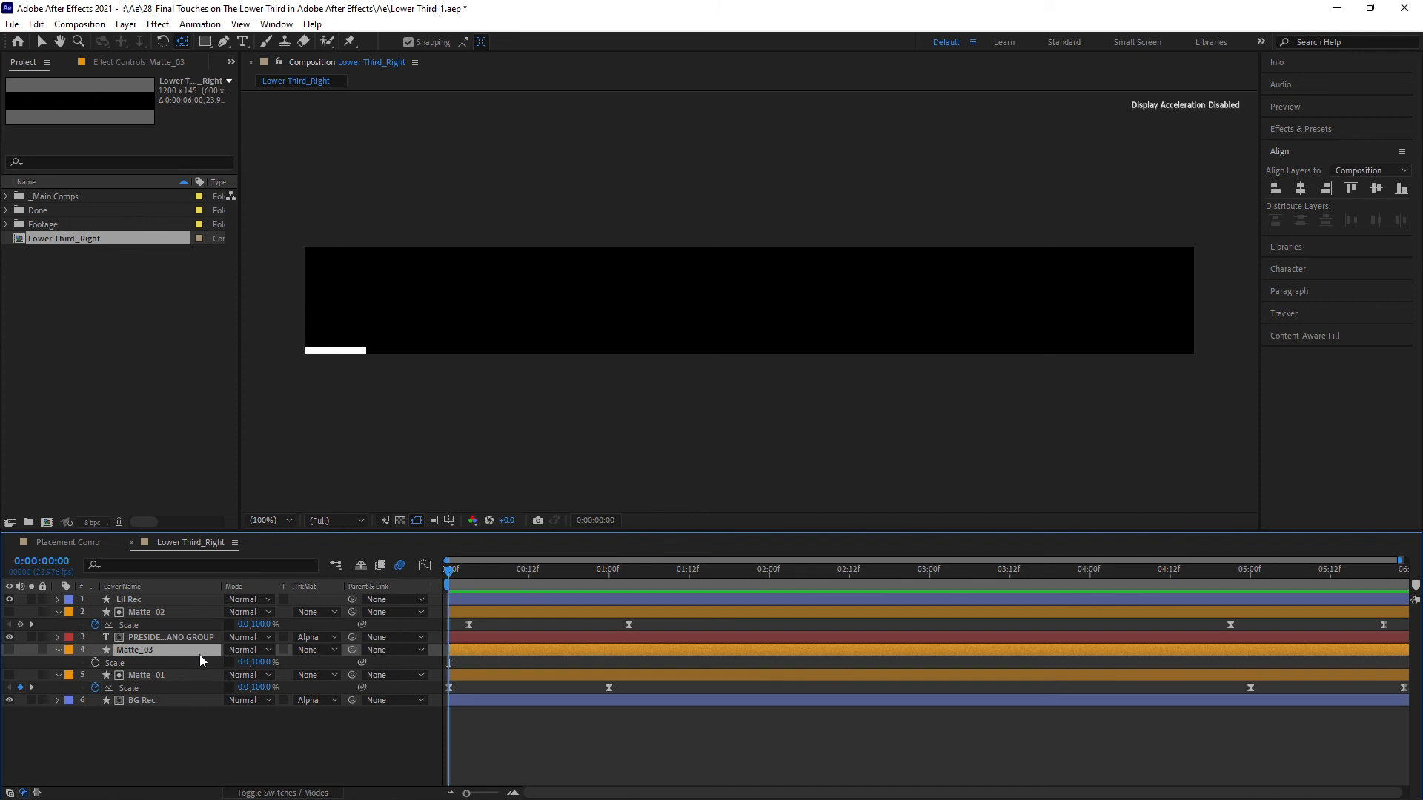
pyautogui.keyDown('alt'); pyautogui.click(93, 662); pyautogui.keyUp('alt')
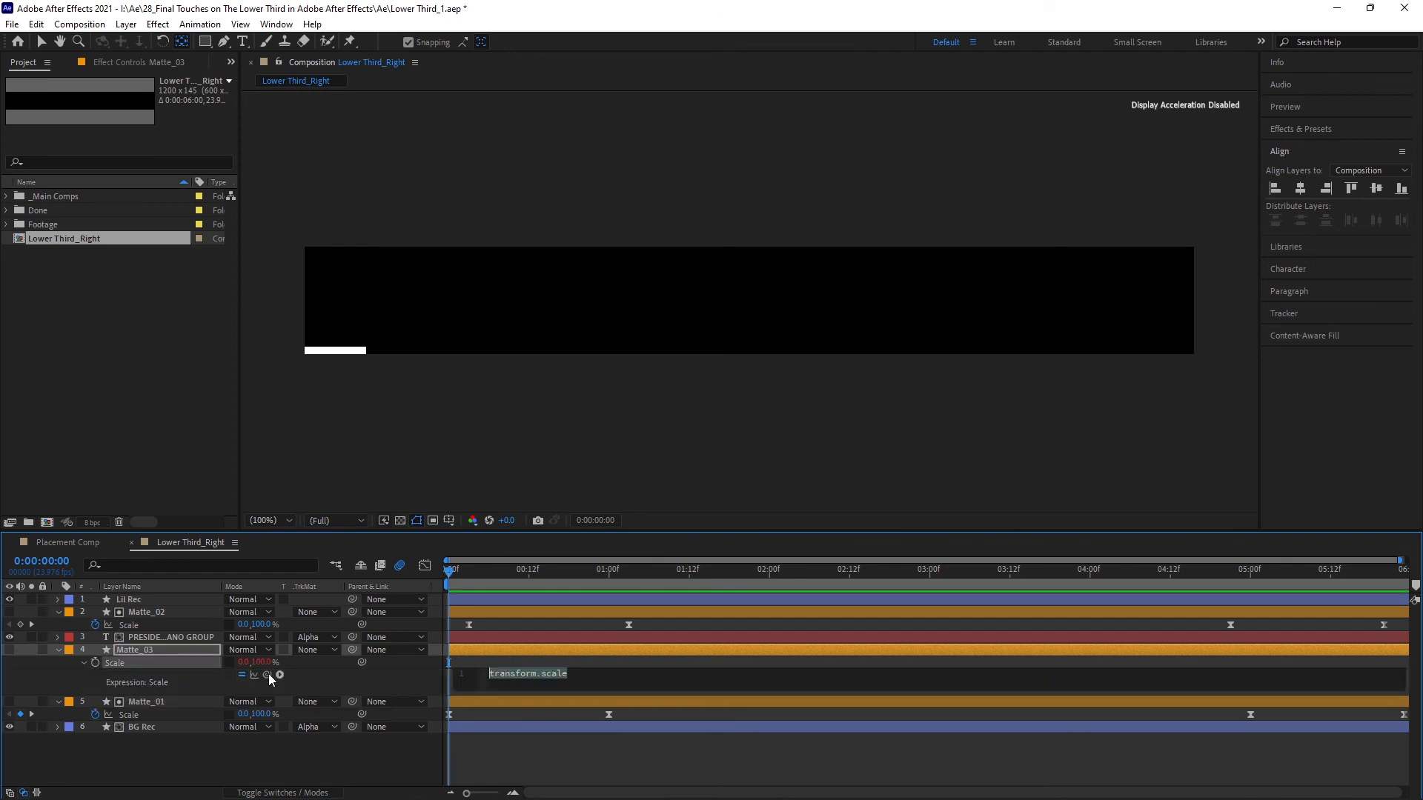
pyautogui.moveTo(267, 675); pyautogui.dragTo(120, 714)
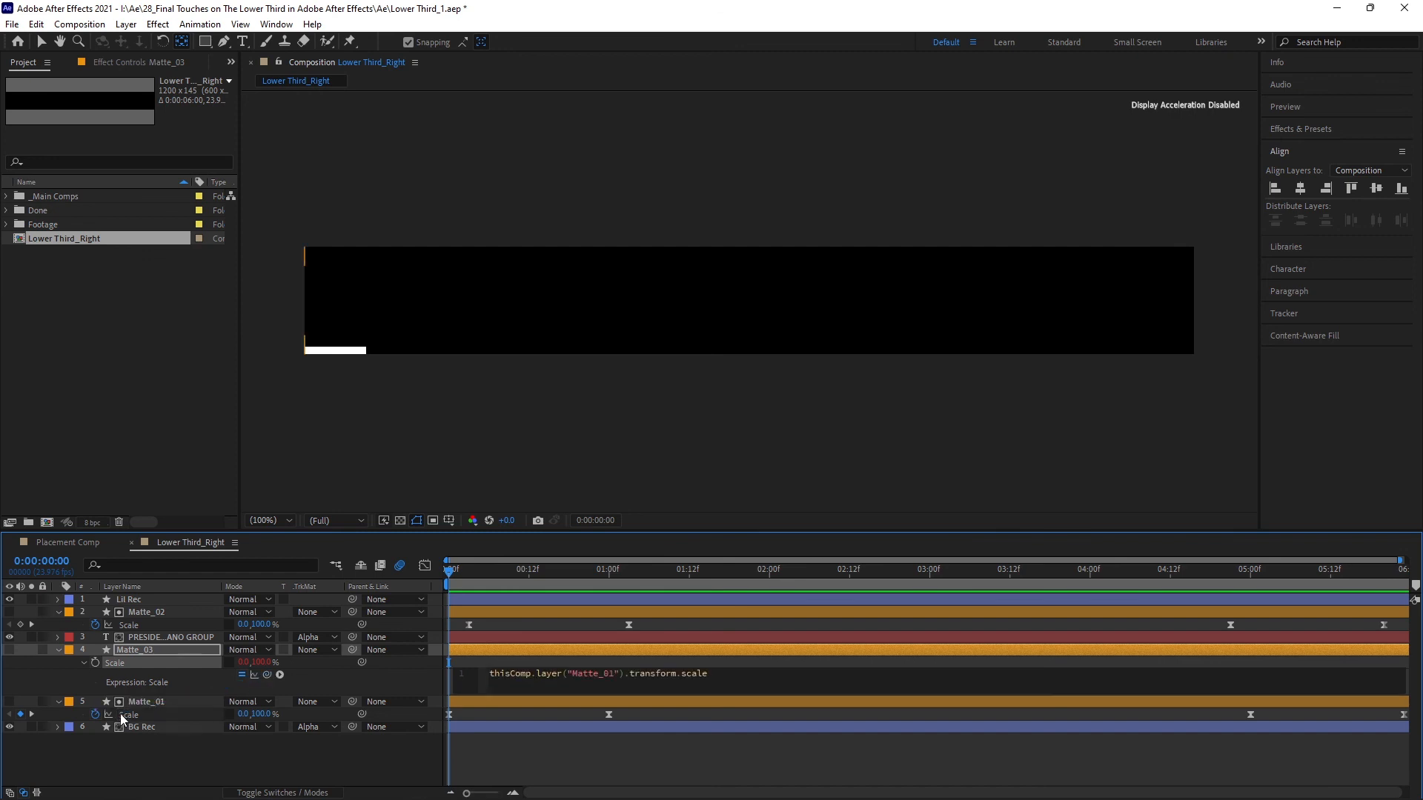
pyautogui.click(176, 748)
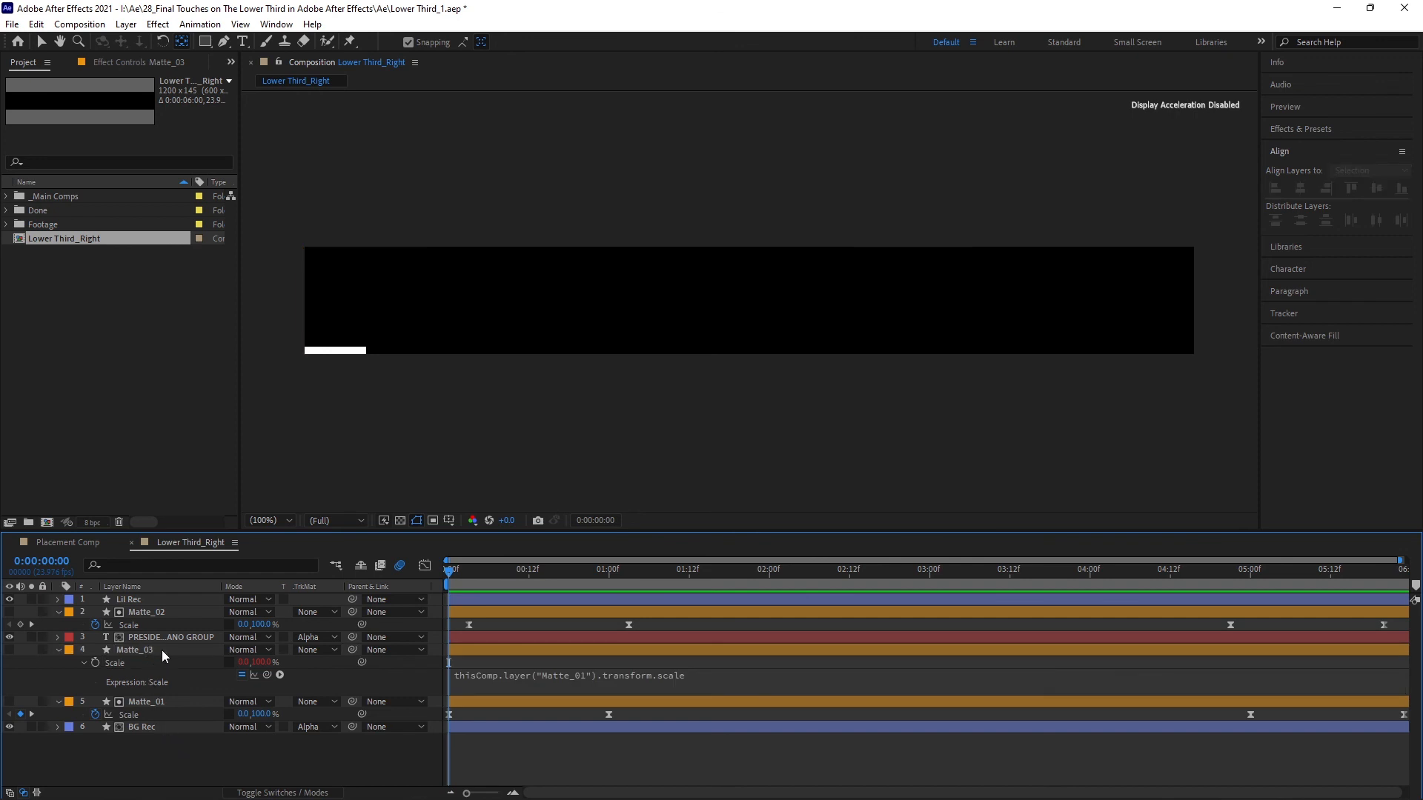
# Step: Place Matte_03 directly above Lil Rec as its alpha track matte and preview the animation from the first frame
pyautogui.moveTo(135, 651); pyautogui.dragTo(149, 594)
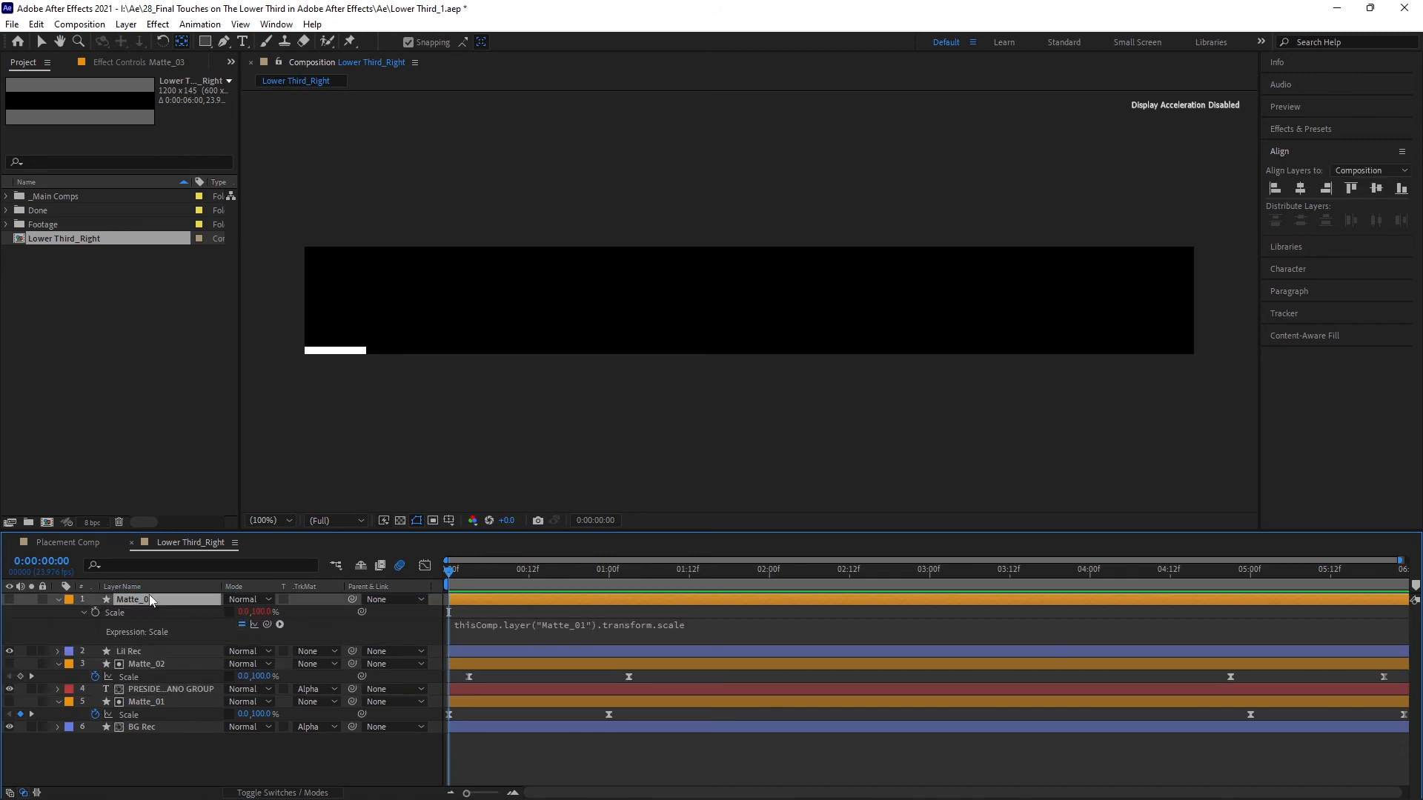
pyautogui.click(317, 651)
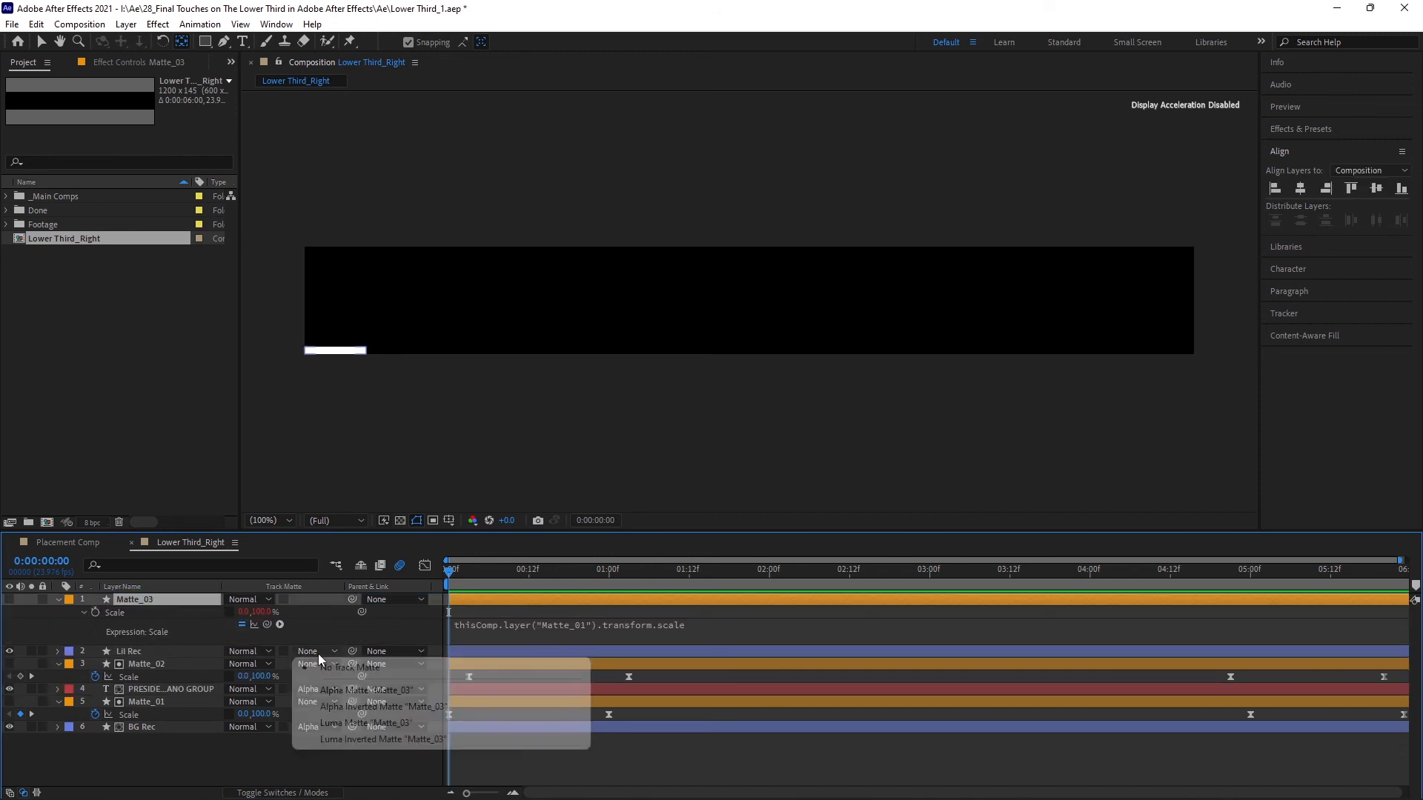
pyautogui.click(330, 689)
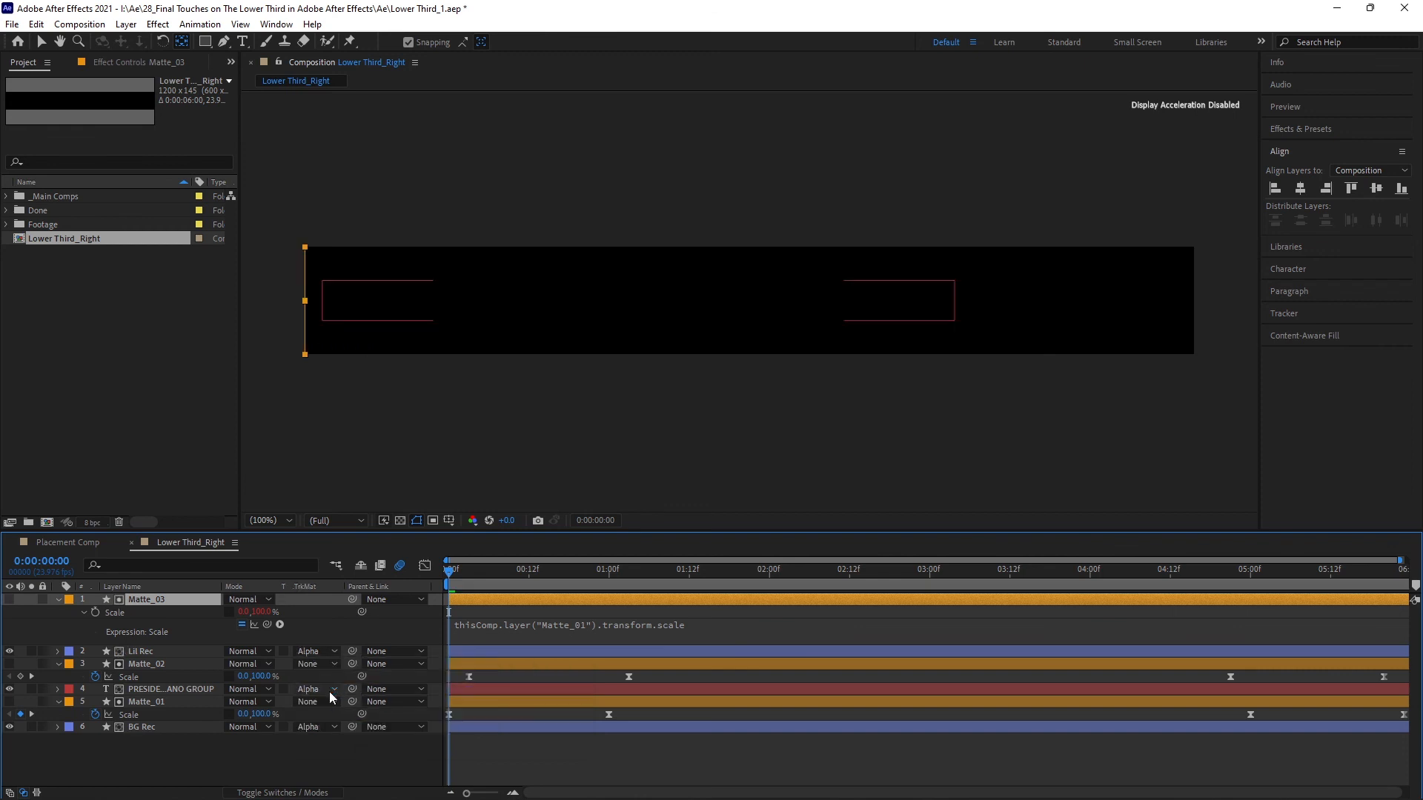
pyautogui.press('space')
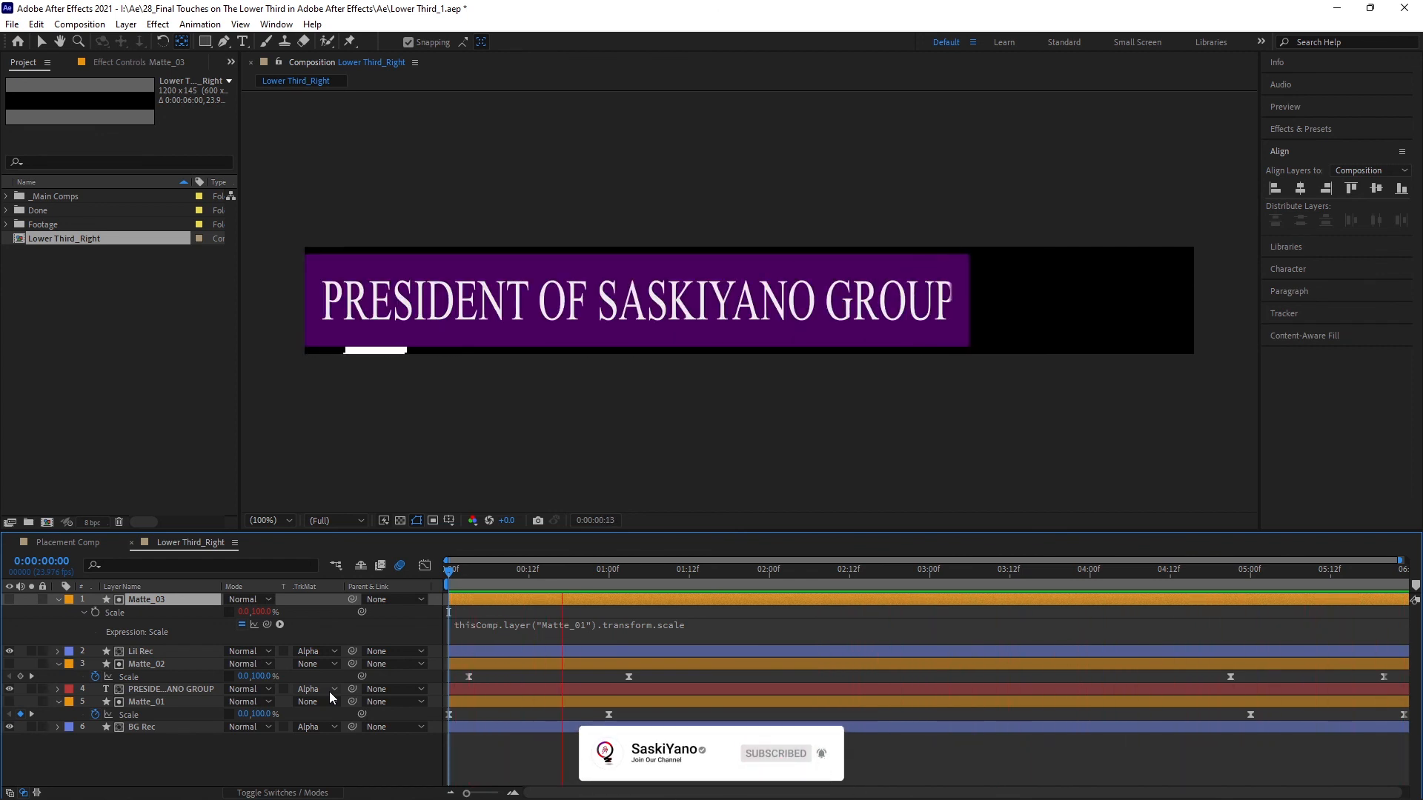
pyautogui.press('space')
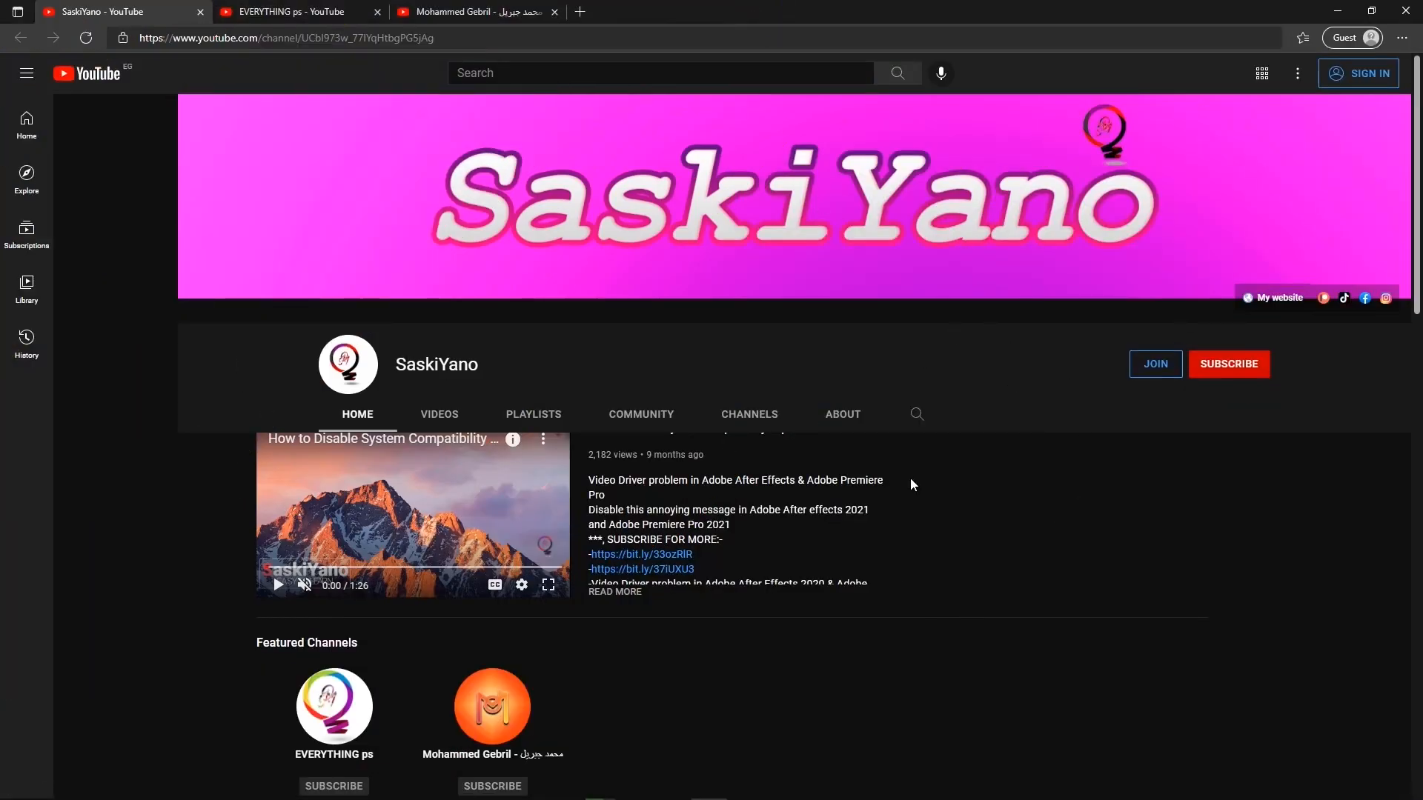
# Step: Look through the SaskiYano channel's home page on YouTube in the browser and open the channel's playlists
pyautogui.scroll(-7, 819, 479)
pyautogui.scroll(-7, 634, 483)
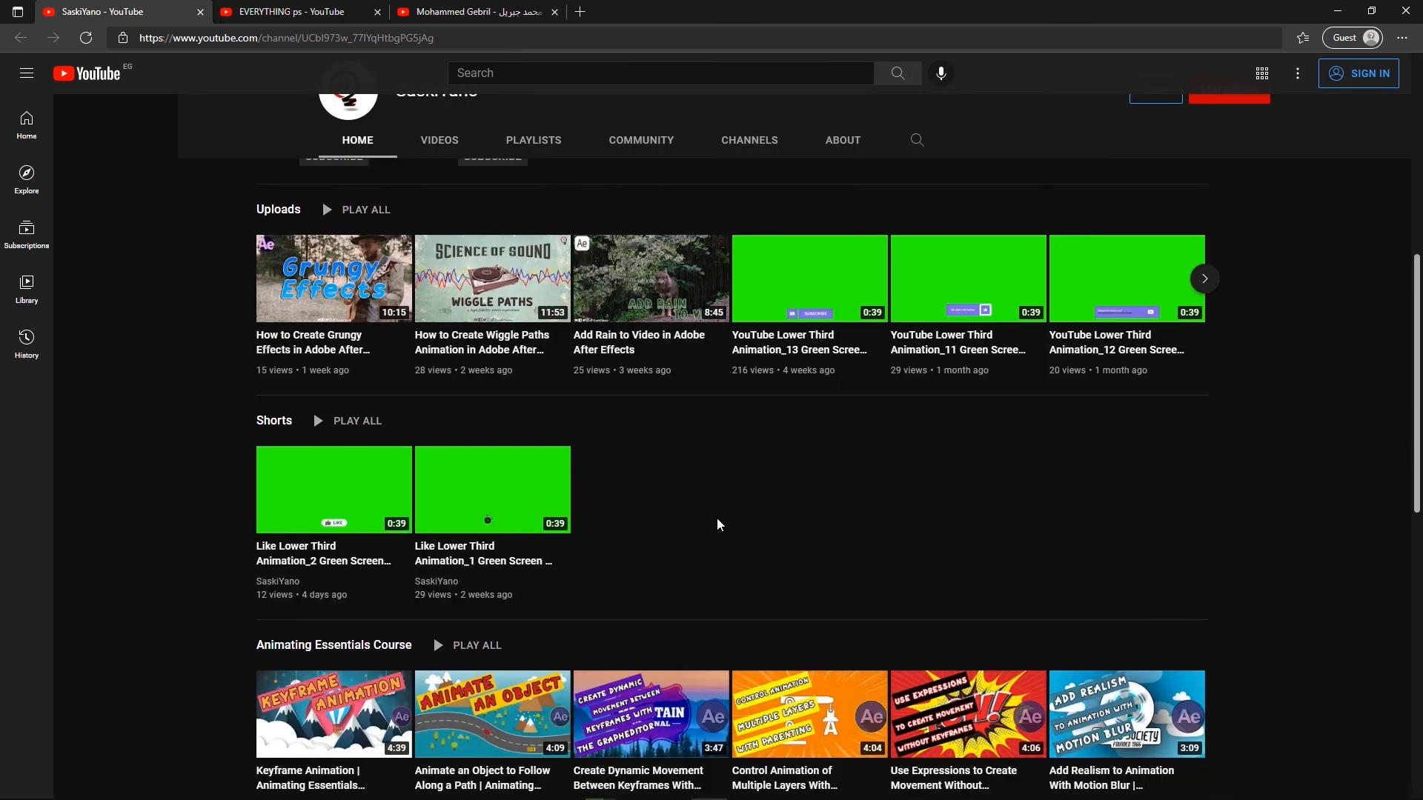
pyautogui.scroll(-3, 244, 428)
pyautogui.scroll(15, 242, 415)
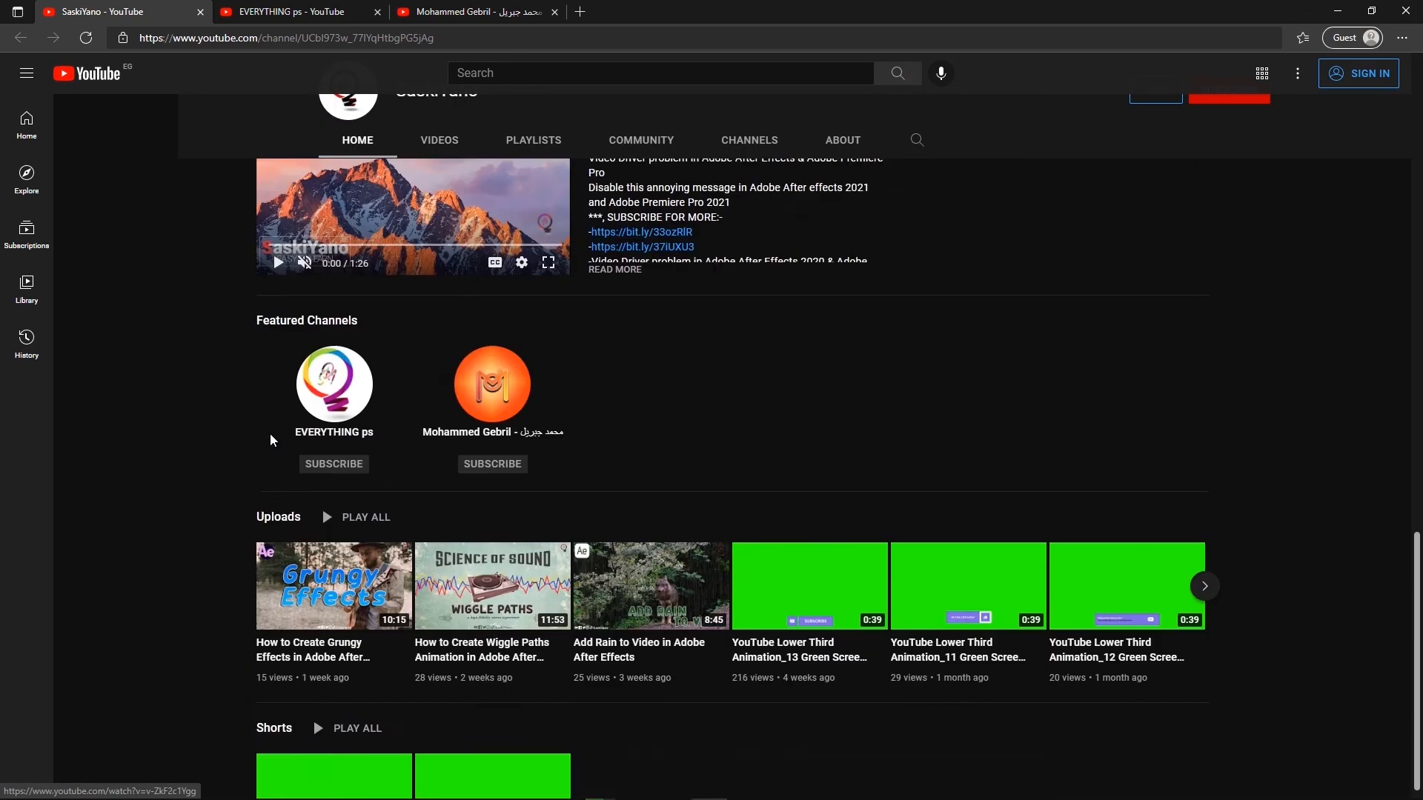
pyautogui.click(532, 408)
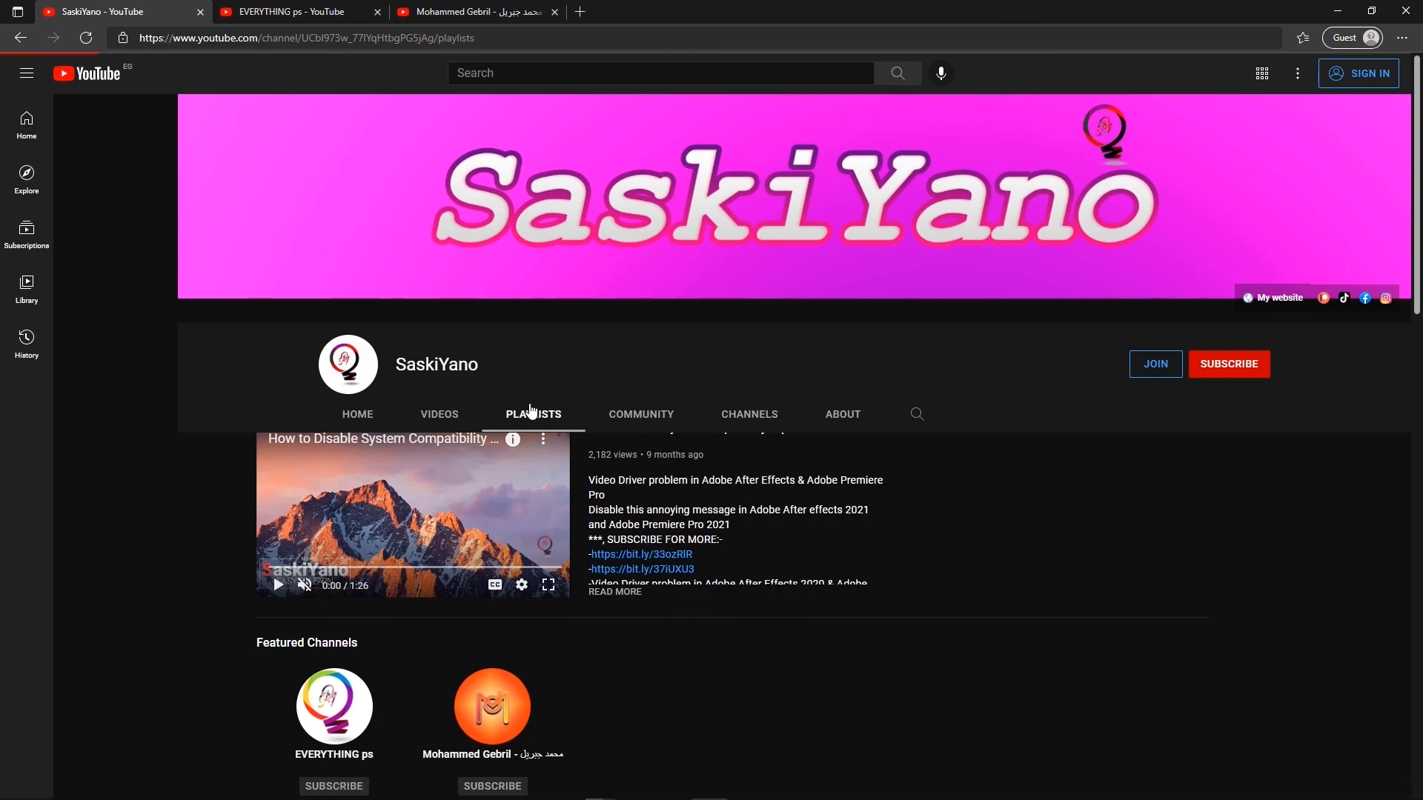